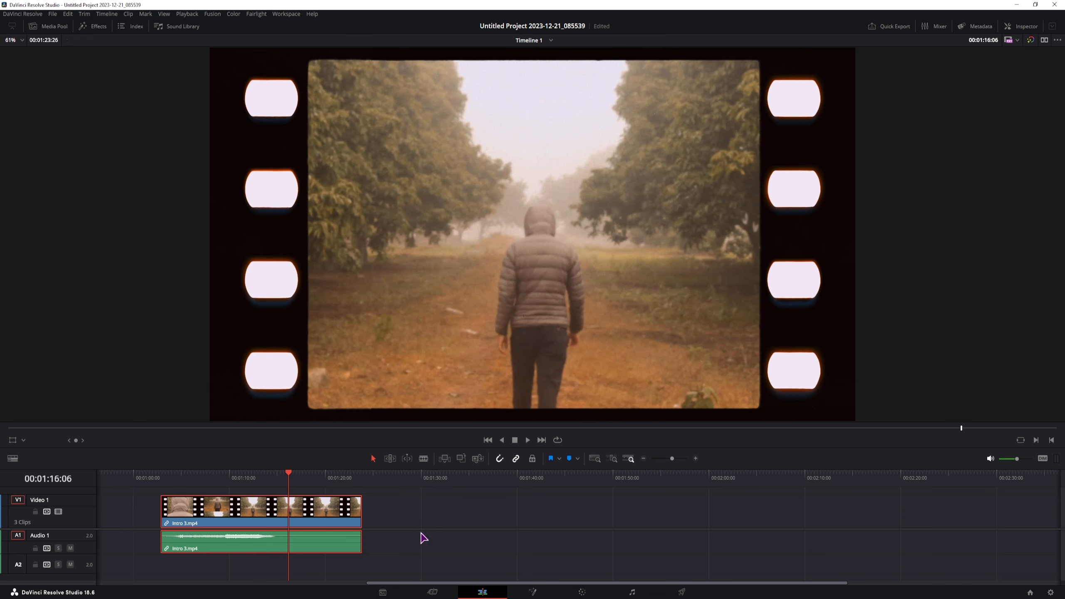
# Step: Review the Dehancer Pro settings on Fusion Composition 1, compare the footage with and without the effect, and disable it
pyautogui.click(1023, 26)
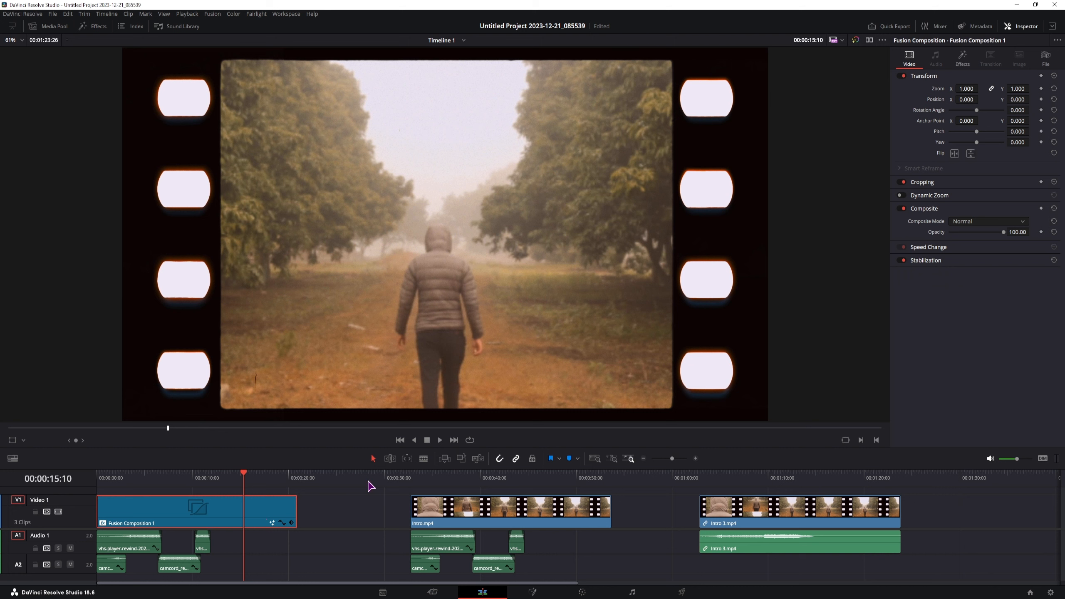
pyautogui.click(963, 58)
pyautogui.click(901, 95)
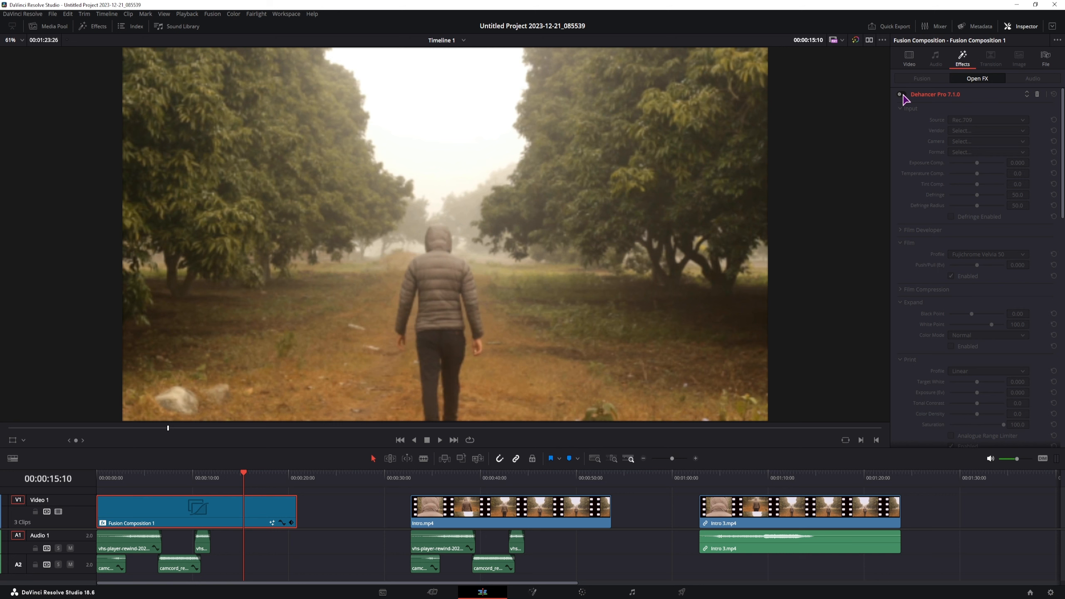
pyautogui.click(901, 95)
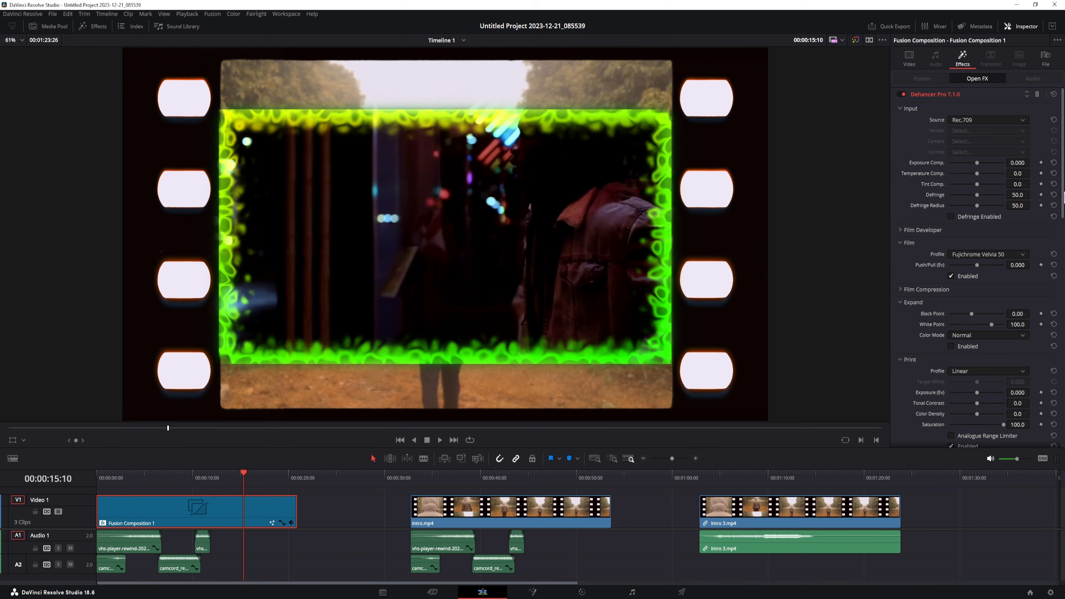
pyautogui.scroll(-10, 1064, 197)
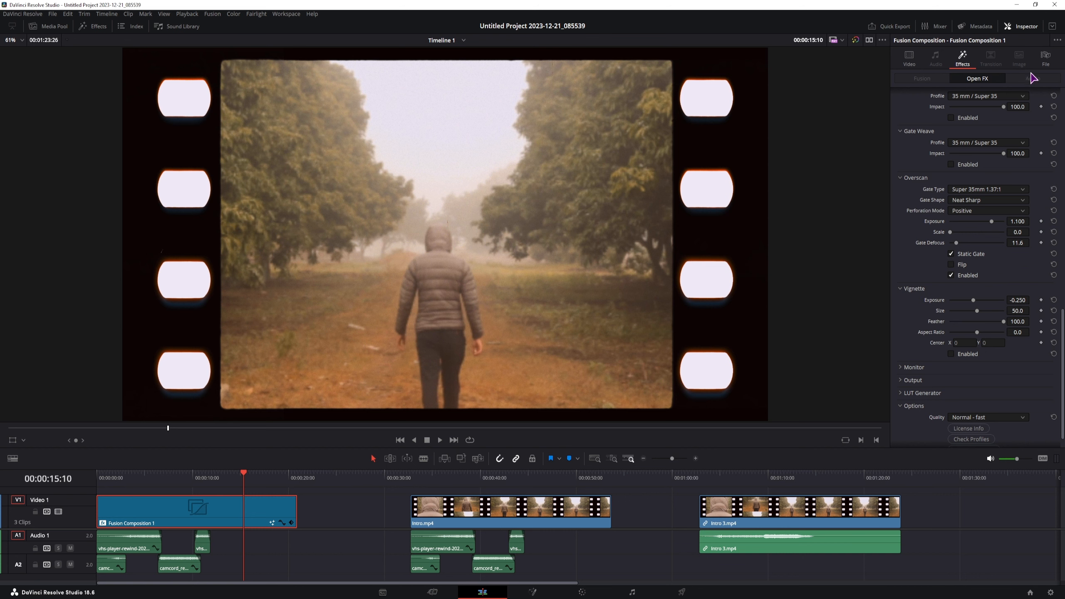
pyautogui.scroll(10, 922, 98)
pyautogui.click(901, 94)
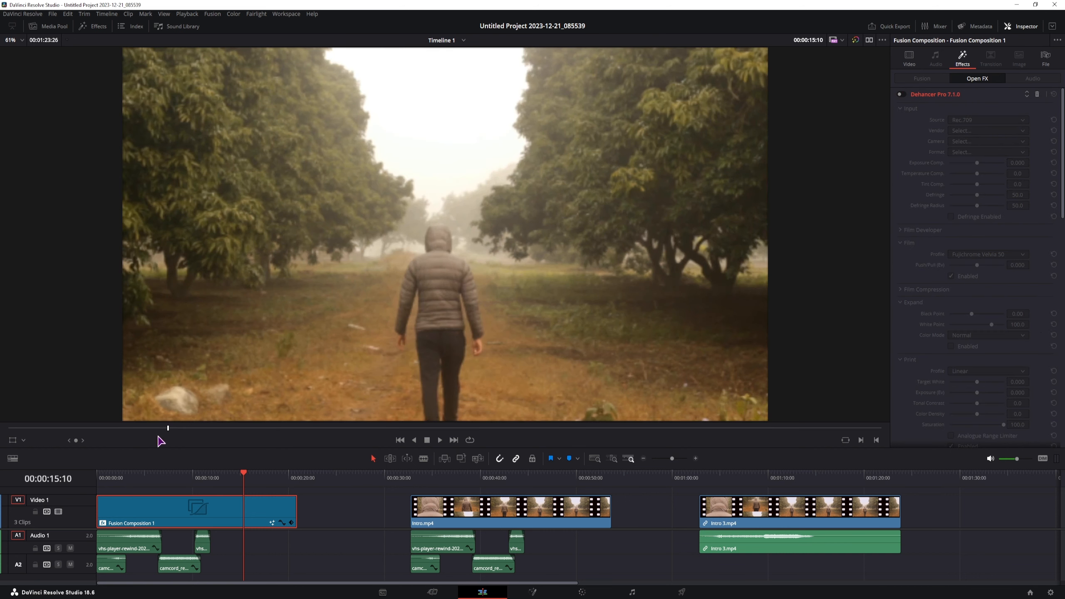
# Step: Mute audio tracks A1 and A2 and play the first composition from near the start of the timeline
pyautogui.click(106, 479)
pyautogui.click(70, 548)
pyautogui.click(71, 564)
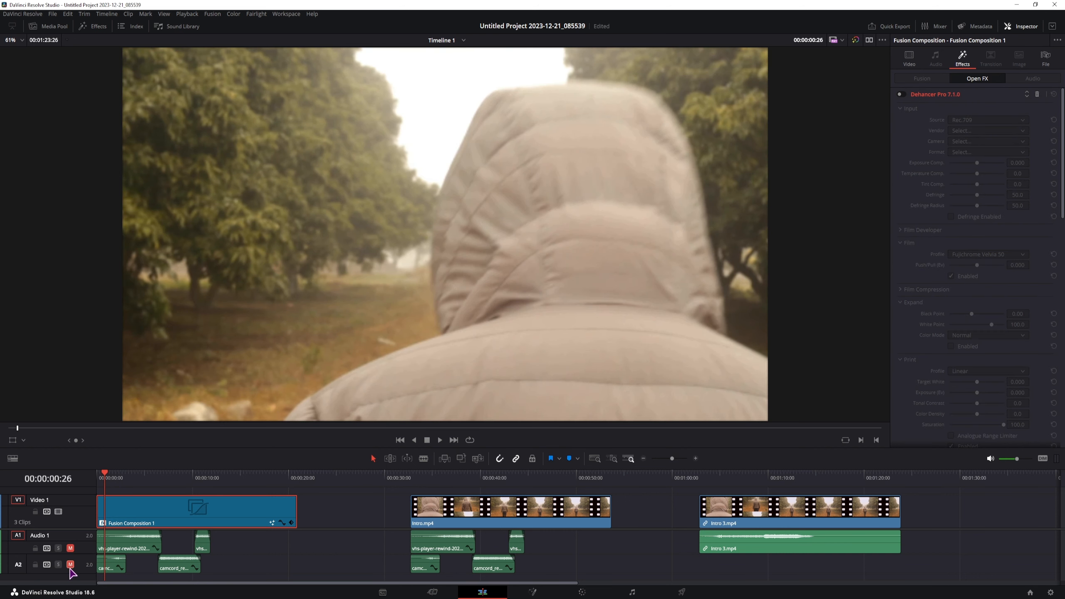
pyautogui.press('space')
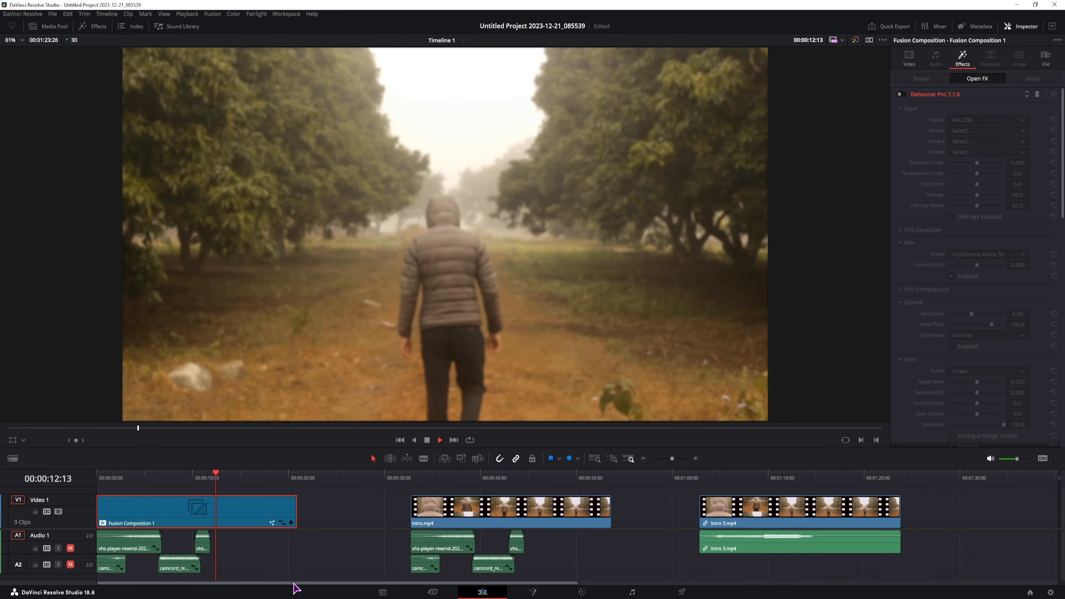
pyautogui.press('space')
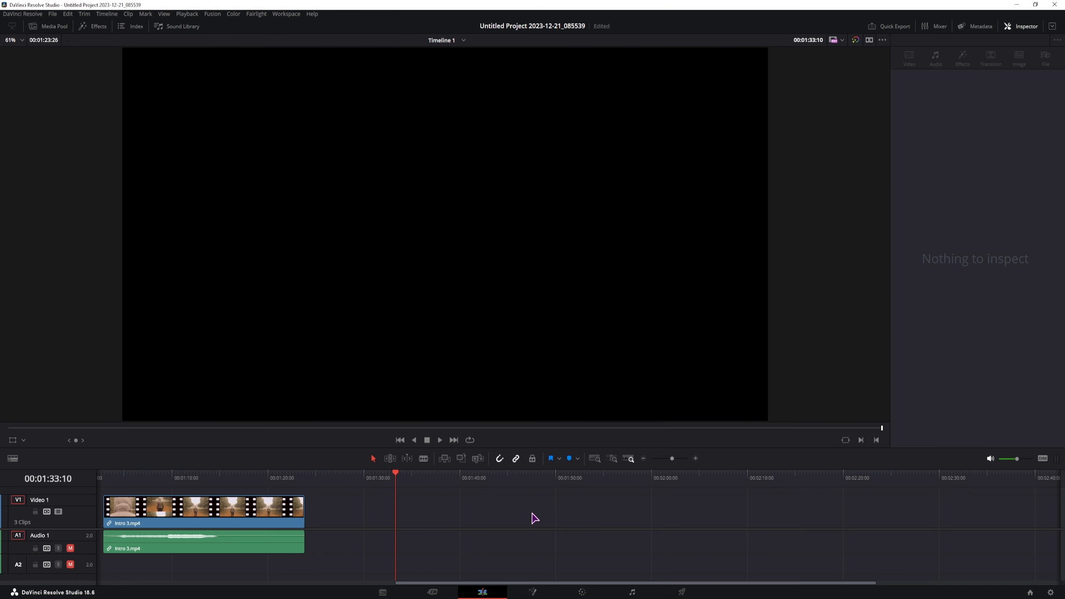
# Step: Place the Fusion composition from the media pool on Video 1 in the empty area after the last clip, with the playhead at its start
pyautogui.hscroll(1, 524, 514)
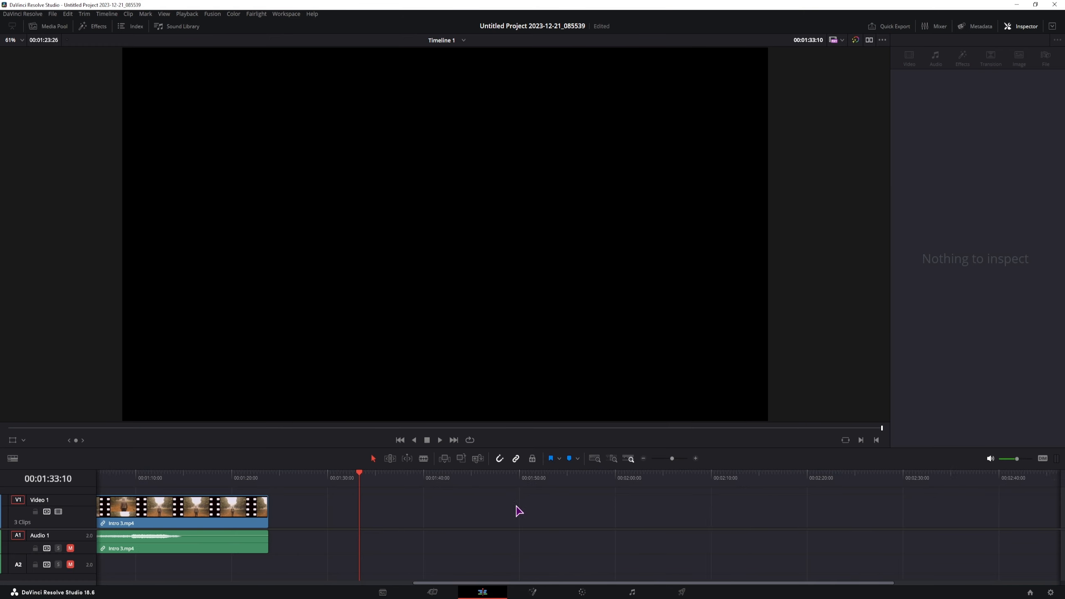
pyautogui.hscroll(3, 519, 510)
pyautogui.click(54, 26)
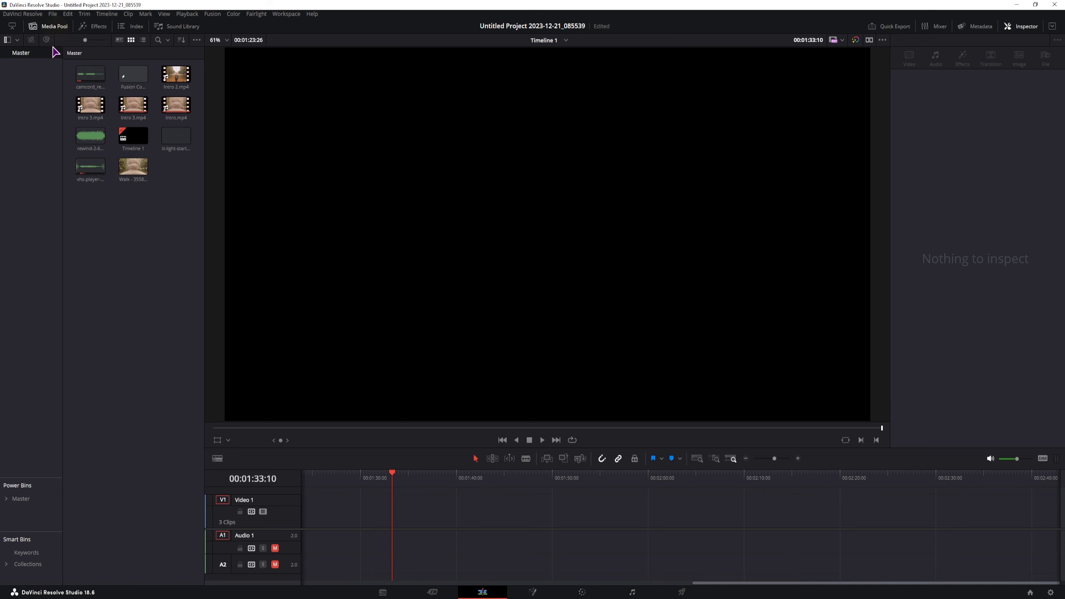
pyautogui.rightClick(109, 243)
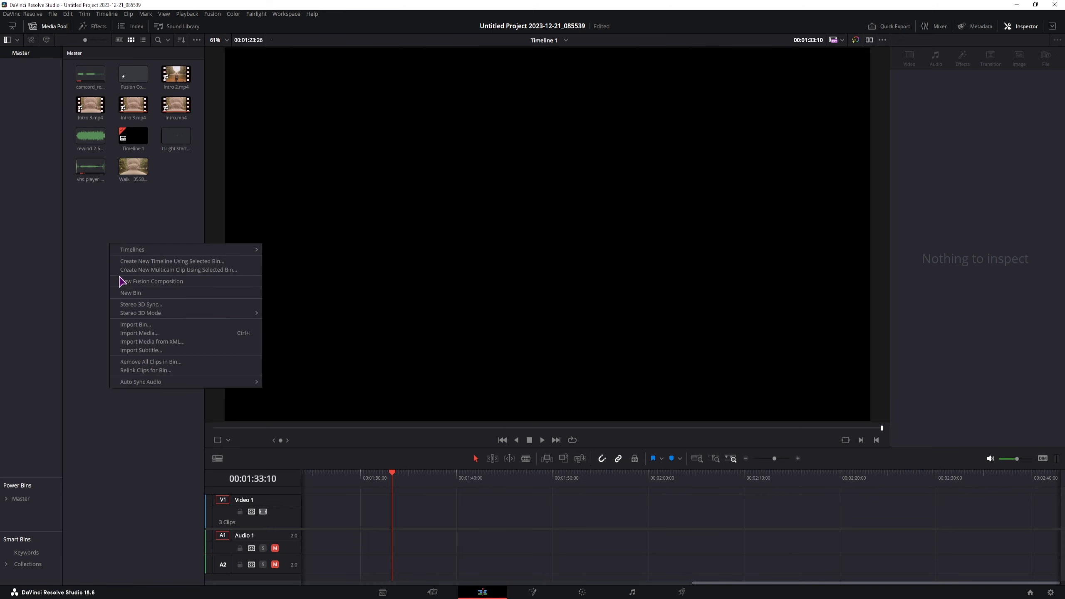
pyautogui.click(114, 214)
pyautogui.moveTo(133, 74); pyautogui.dragTo(699, 513)
pyautogui.click(390, 512)
pyautogui.click(444, 509)
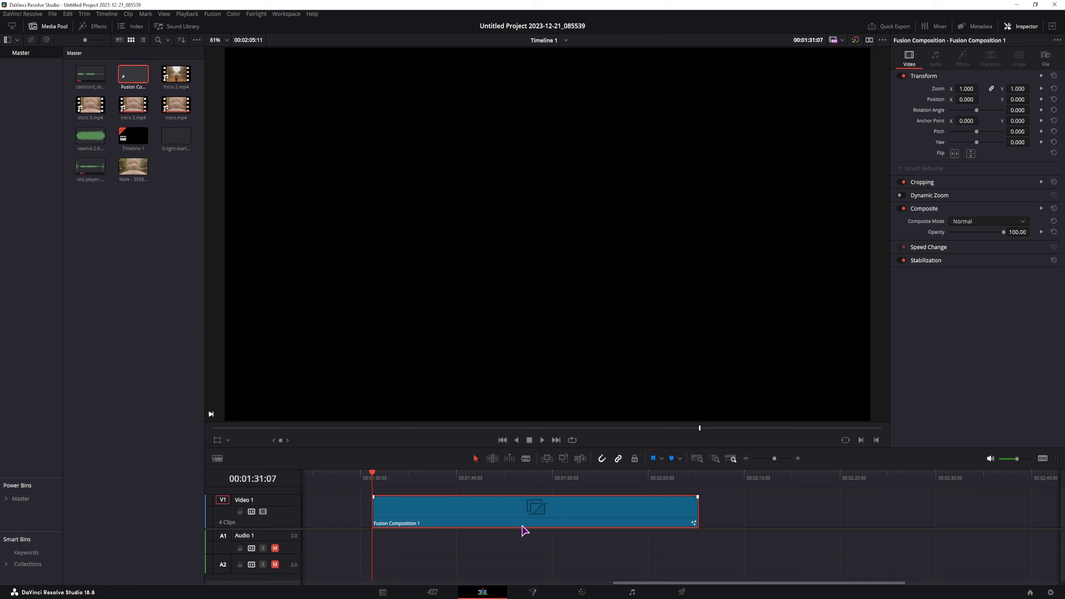
# Step: Open the new composition on the Fusion page and bring in the Walk clip from the media pool as the source for MediaOut1
pyautogui.click(533, 592)
pyautogui.moveTo(295, 461); pyautogui.dragTo(477, 481)
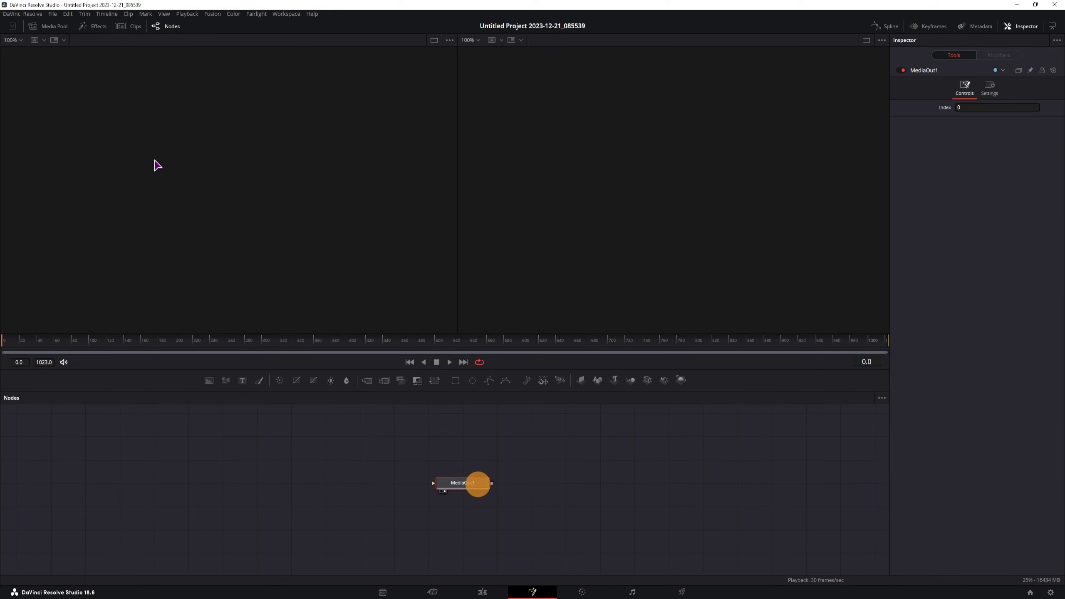
pyautogui.click(59, 30)
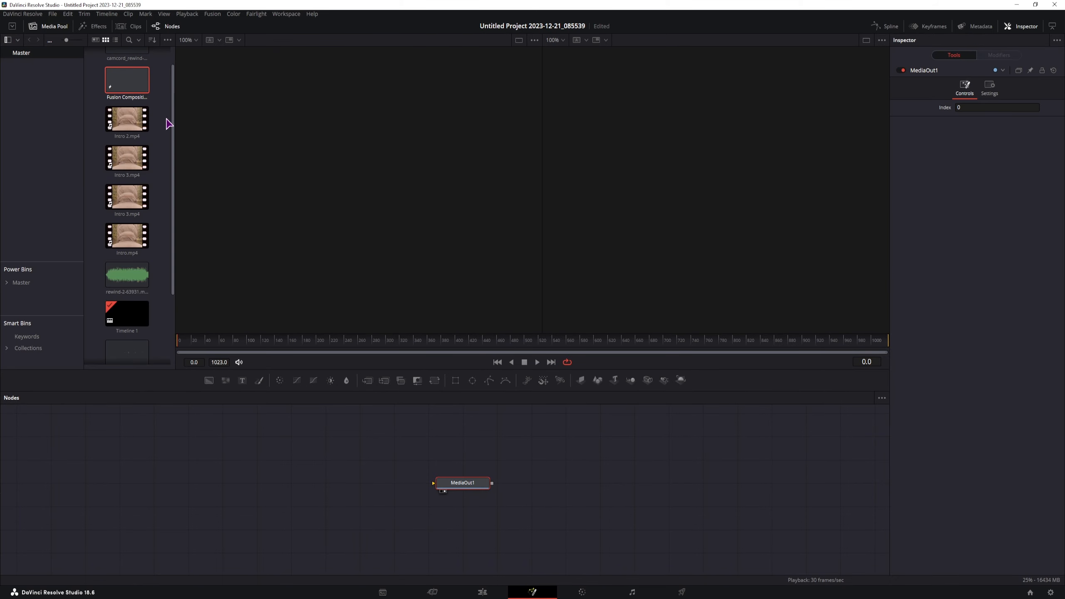
pyautogui.scroll(1, 164, 189)
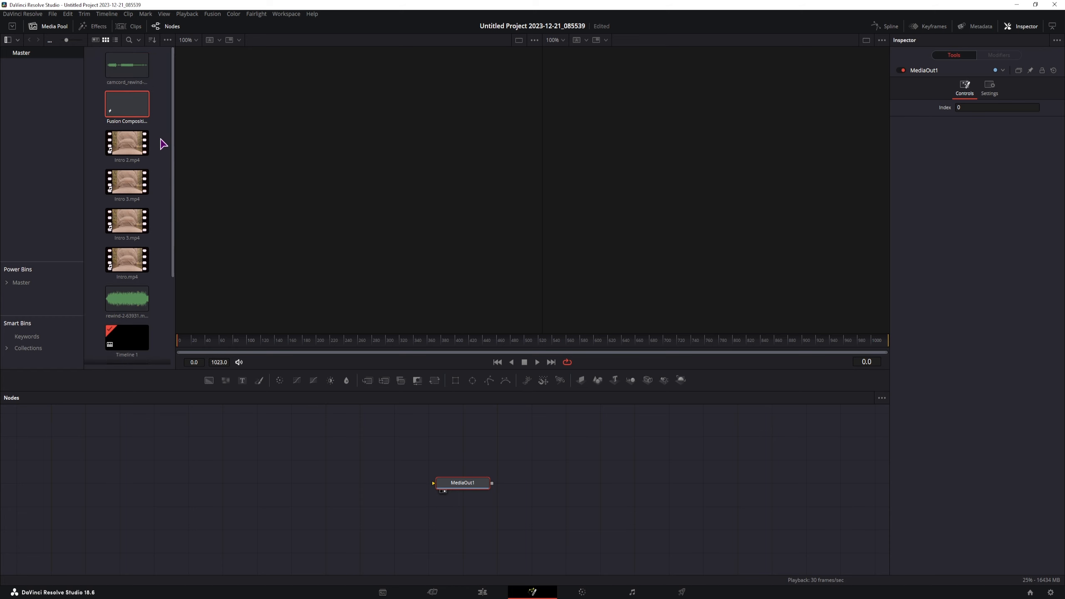
pyautogui.scroll(-5, 163, 144)
pyautogui.moveTo(128, 338); pyautogui.dragTo(236, 487)
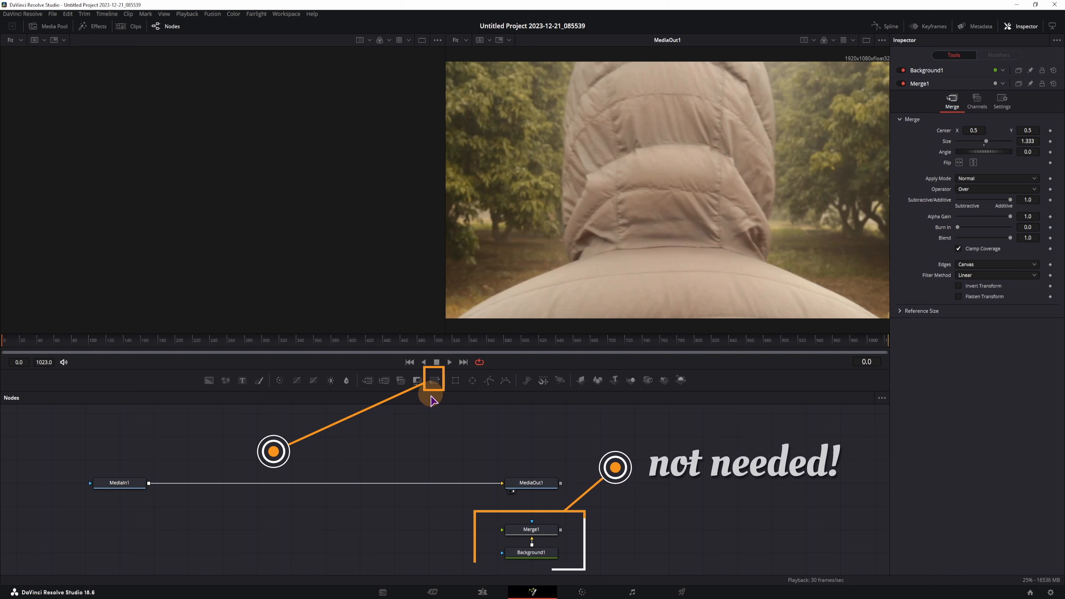
# Step: Add a Transform node, connect MediaIn1 to its input, and show it in the first viewer
pyautogui.moveTo(434, 380)
pyautogui.mouseDown()
pyautogui.moveTo(280, 473)
pyautogui.moveTo(238, 482)
pyautogui.moveTo(225, 434)
pyautogui.mouseUp()
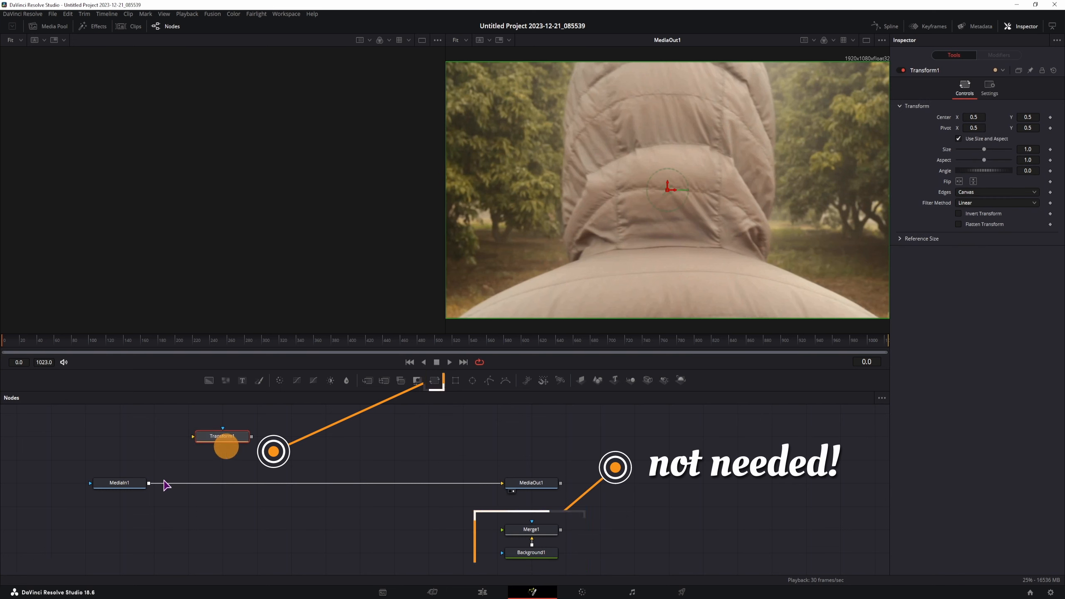
pyautogui.moveTo(149, 483); pyautogui.dragTo(193, 437)
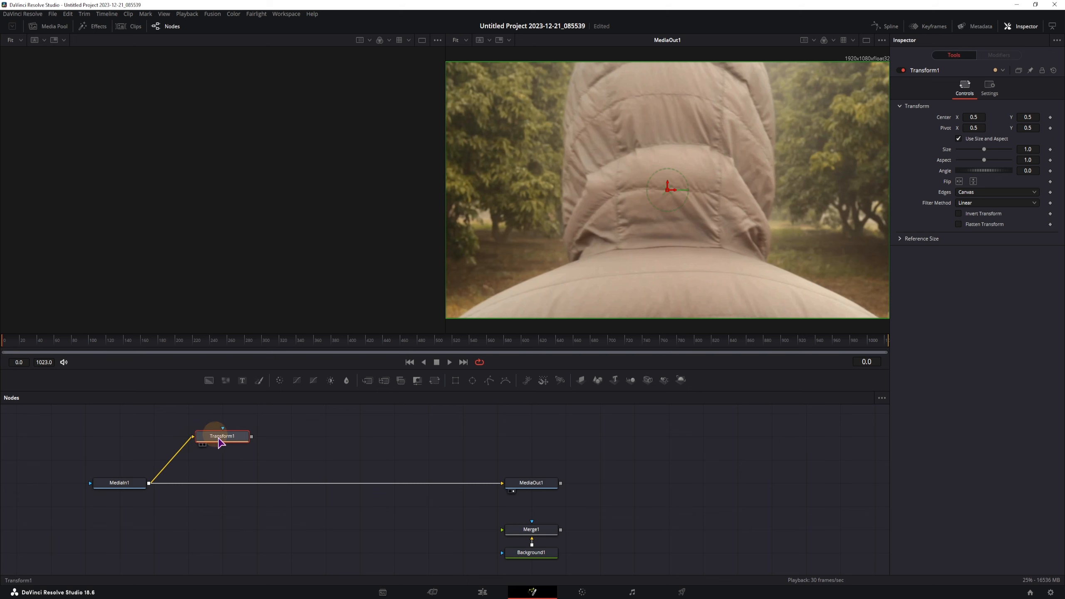
pyautogui.press('1')
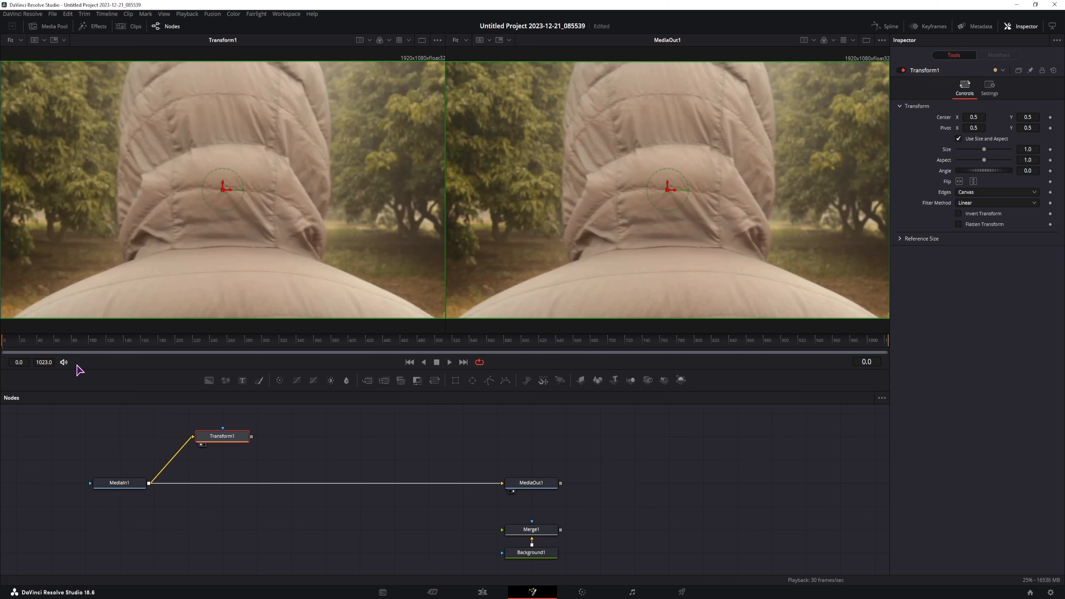
# Step: Keyframe Transform1's Center at frame 0, move to frame 60, and check the timeline frame rate in the project settings
pyautogui.moveTo(12, 342); pyautogui.dragTo(1, 344)
pyautogui.click(1052, 118)
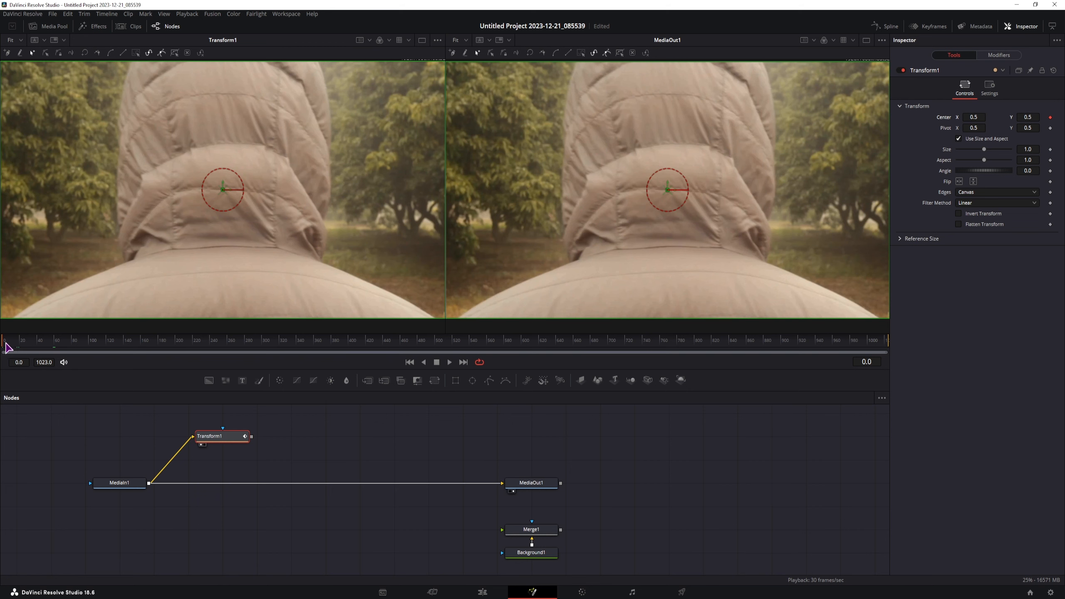
pyautogui.moveTo(7, 348); pyautogui.dragTo(50, 350)
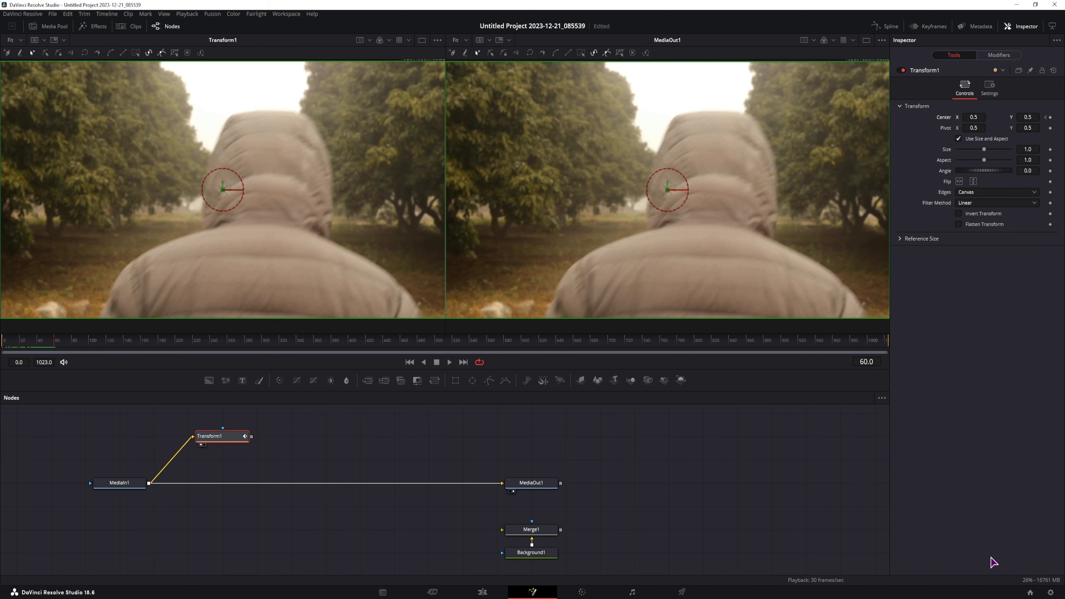
pyautogui.click(1050, 592)
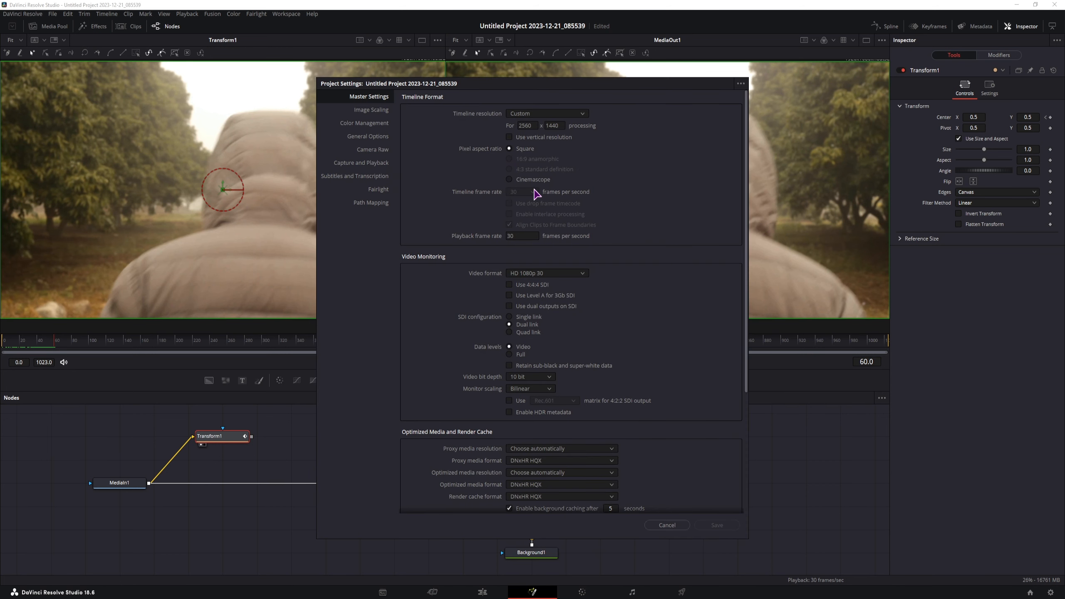
pyautogui.click(668, 525)
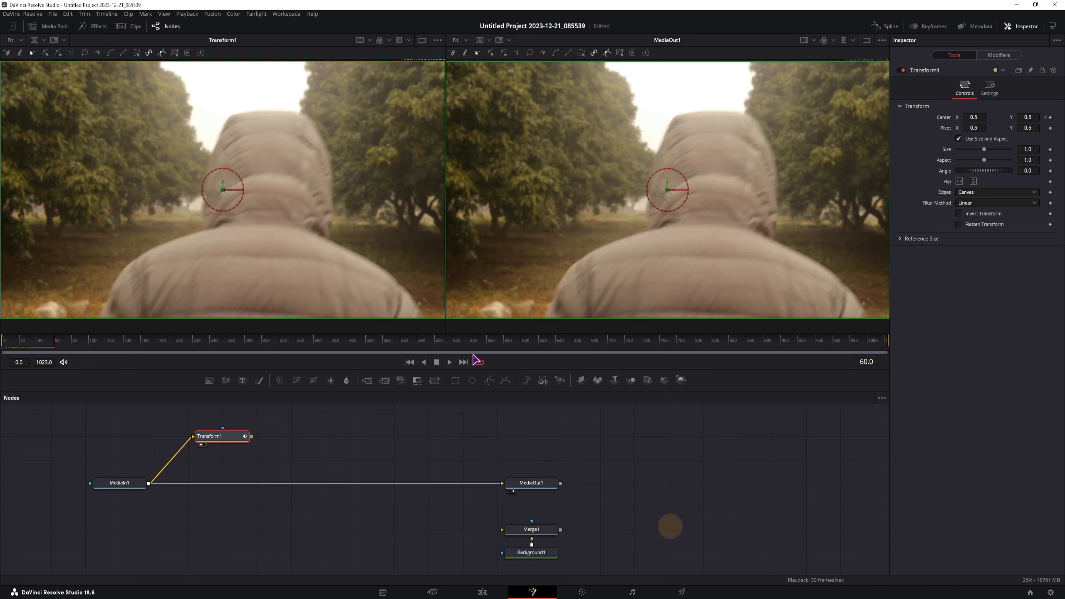
# Step: Set Transform1's Center Y to -0.5 at frame 60 and preview the downward movement
pyautogui.moveTo(1033, 117); pyautogui.dragTo(651, 137)
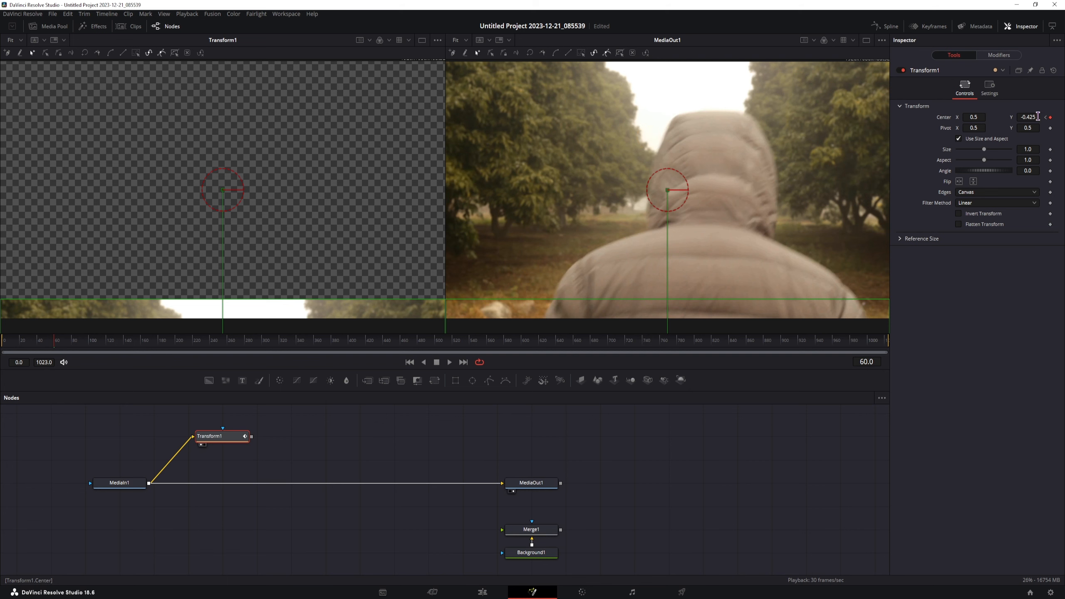
pyautogui.moveTo(1038, 116); pyautogui.dragTo(1016, 116)
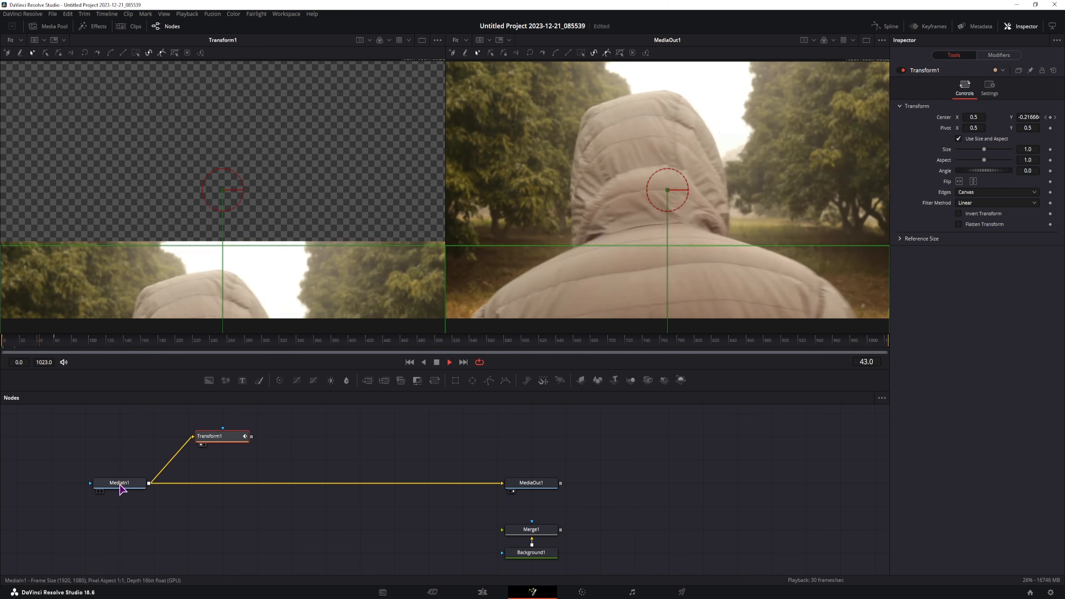
pyautogui.click(90, 350)
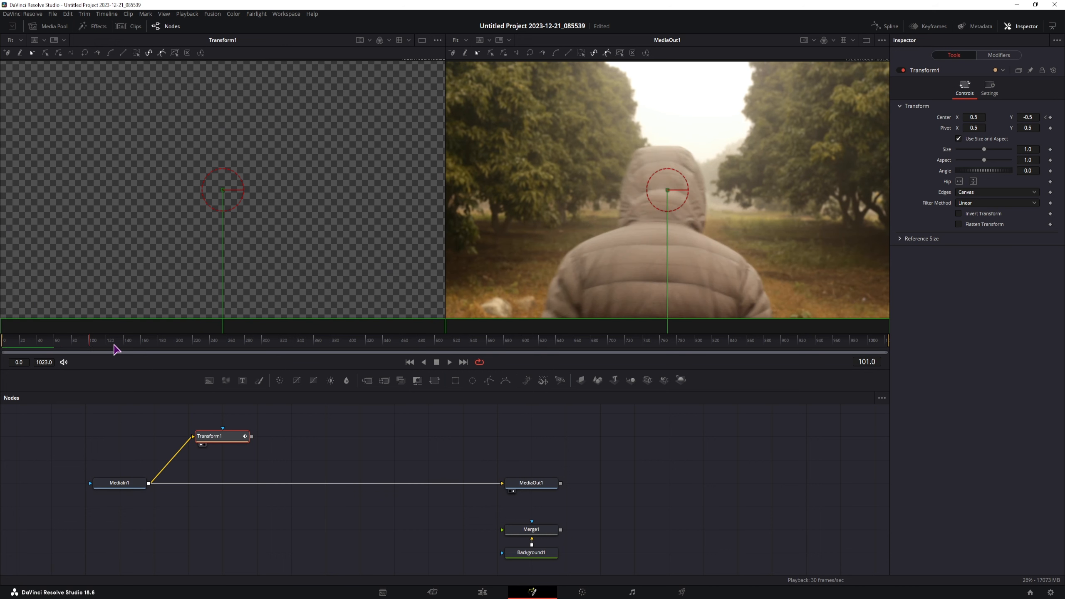
# Step: Show Transform1's Displacement curve in the Spline editor, limited to the selected tool, and fit it to the graph
pyautogui.click(884, 26)
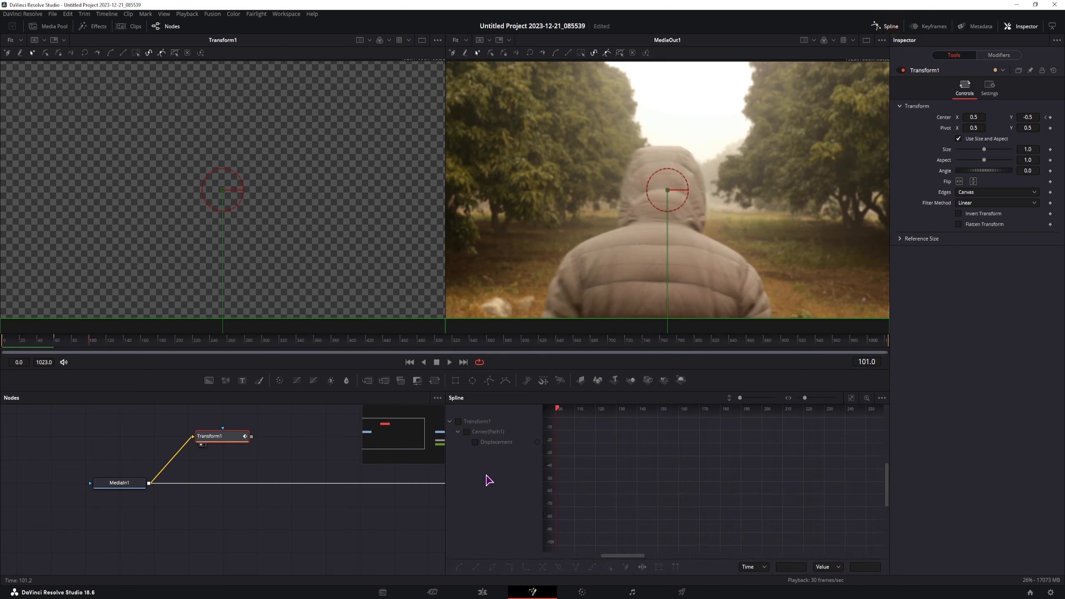
pyautogui.click(476, 442)
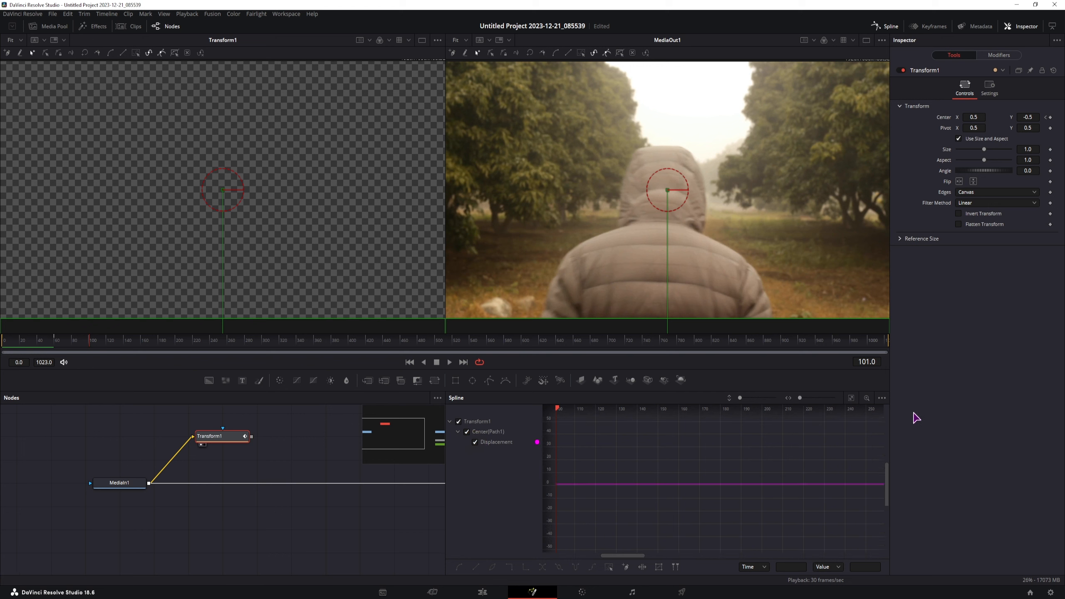
pyautogui.click(882, 399)
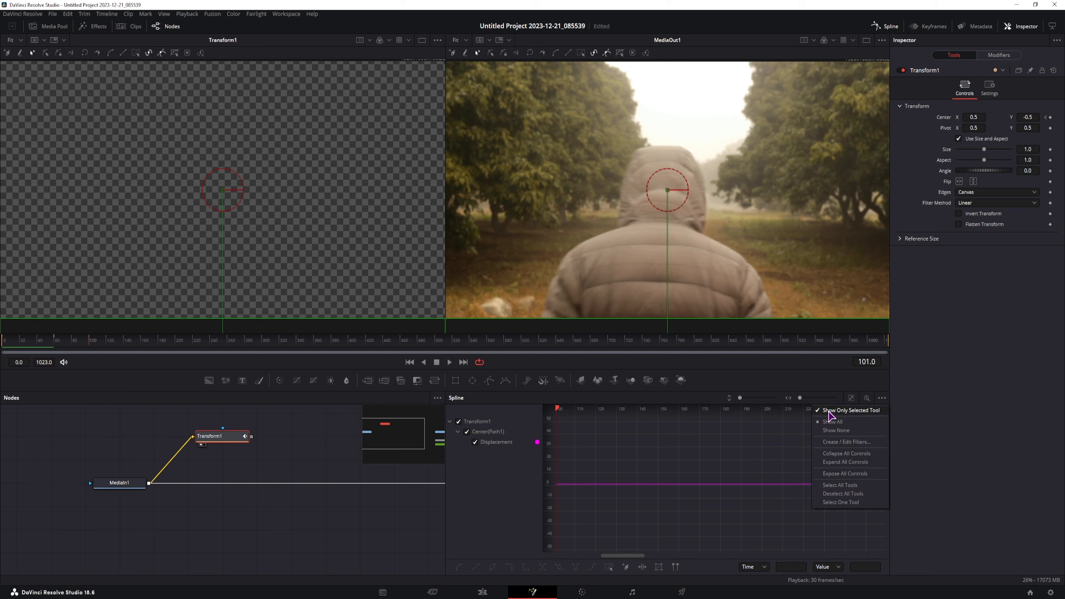
pyautogui.click(847, 411)
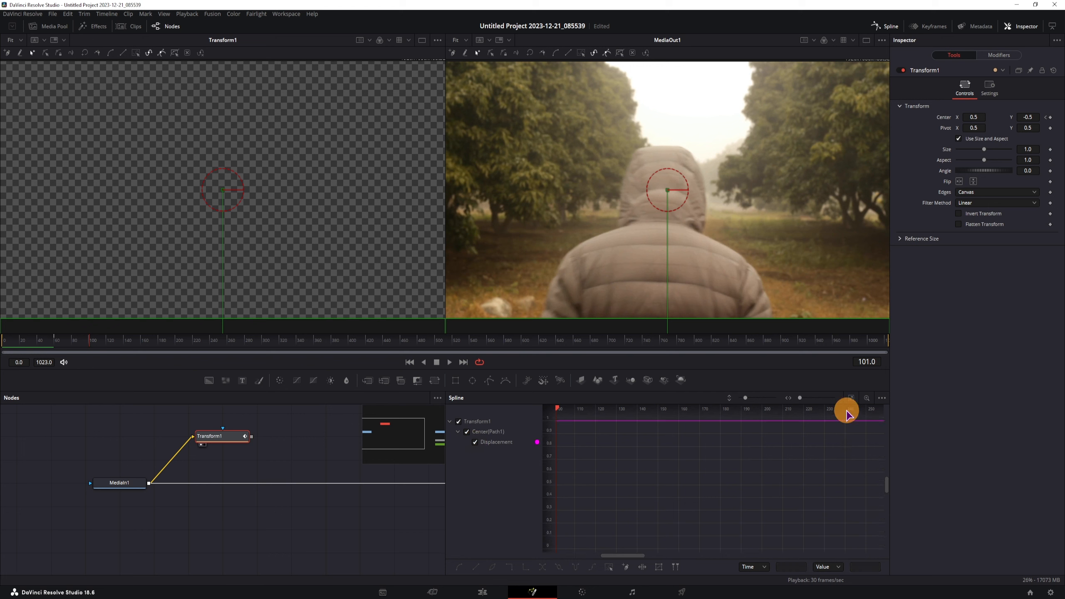
pyautogui.click(473, 443)
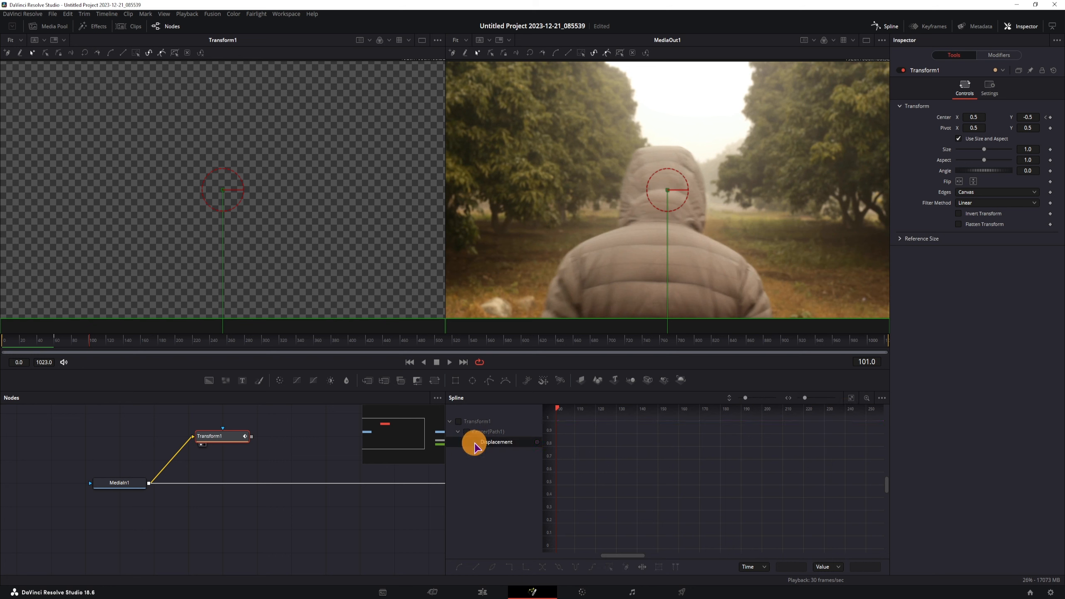
pyautogui.click(851, 398)
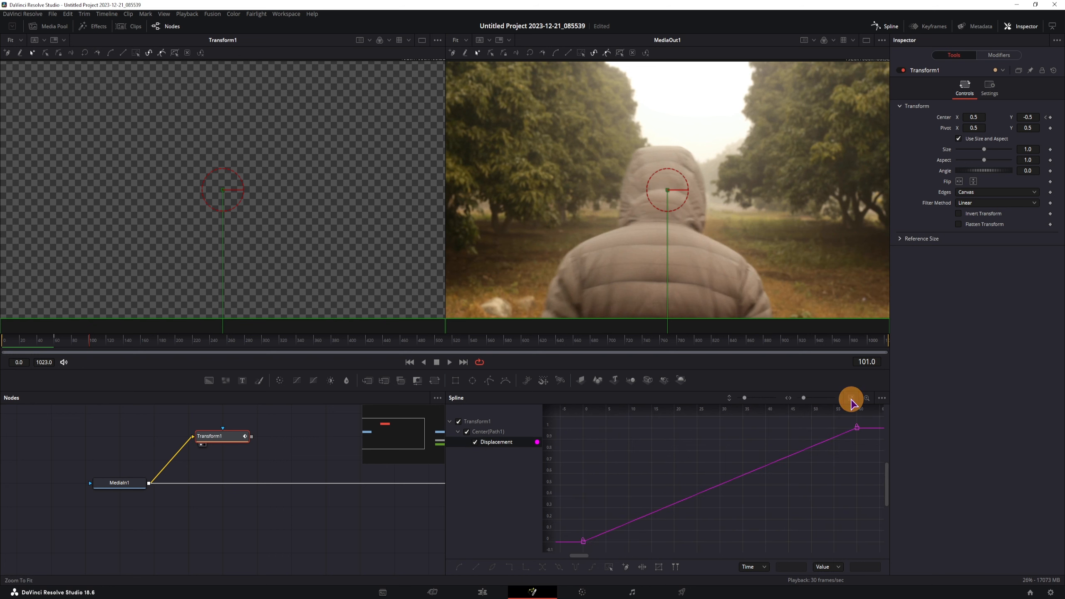
# Step: Select all Displacement keyframes, set the curve to loop, and play the animation from near the start
pyautogui.click(609, 567)
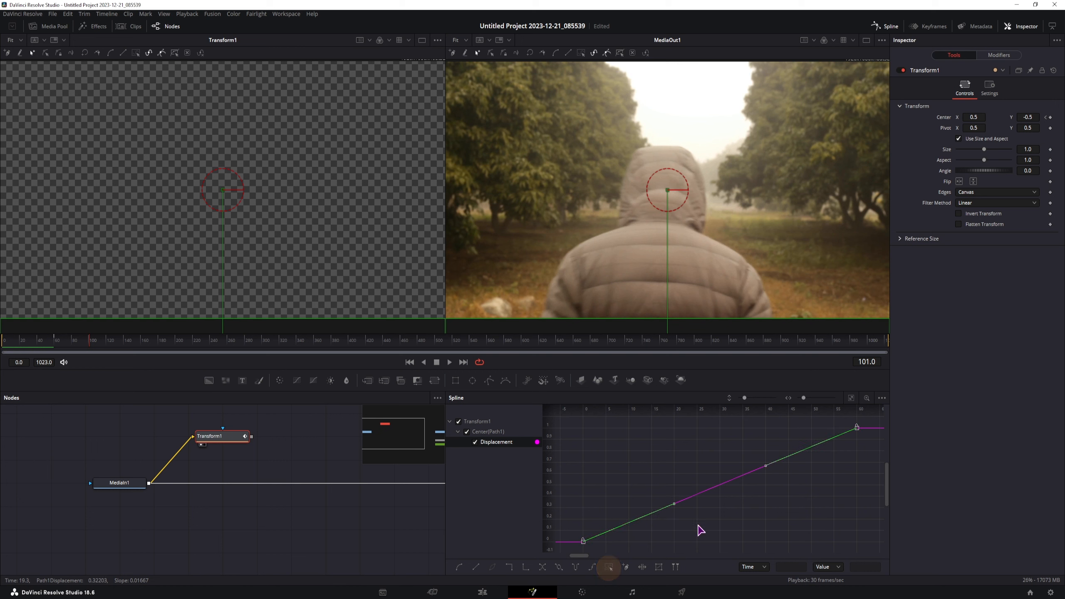
pyautogui.click(559, 567)
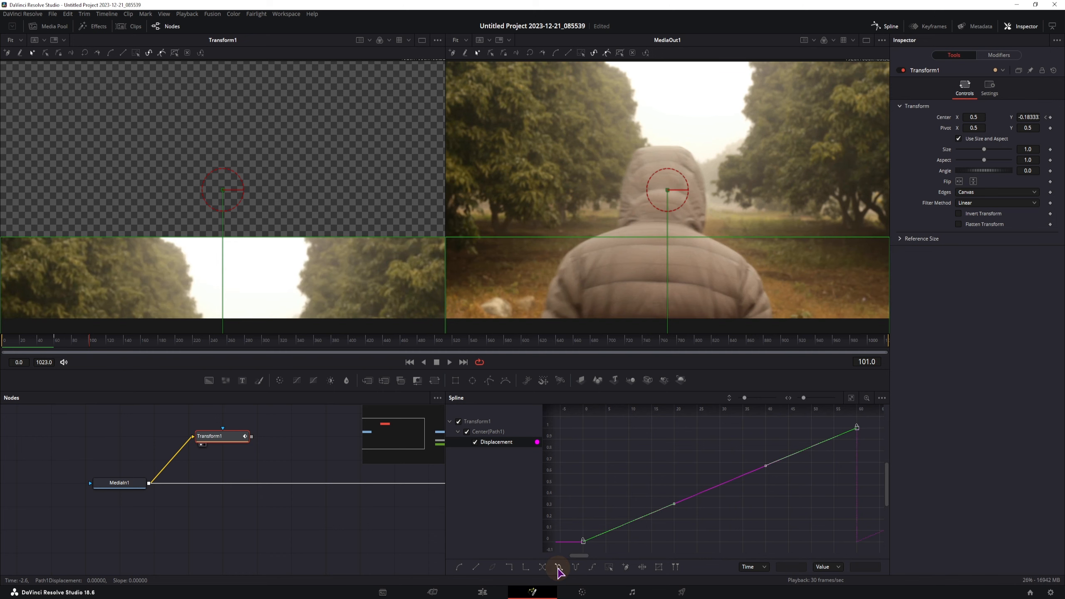
pyautogui.click(5, 342)
pyautogui.press('space')
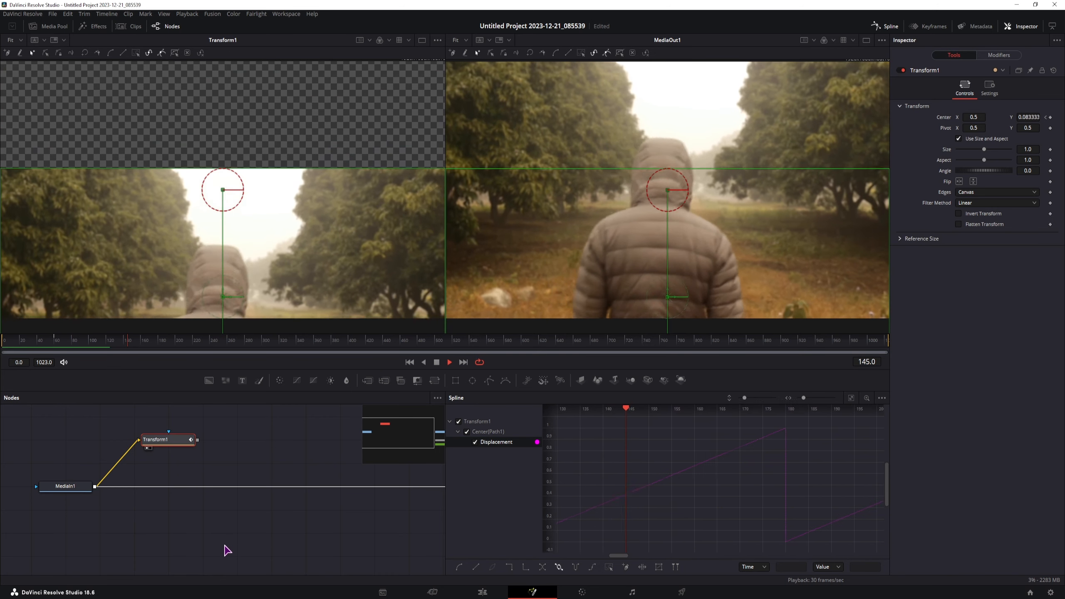
# Step: Return to frame 0, add a second Transform node below Transform1 fed by MediaIn1, and show it in the second viewer
pyautogui.press('space')
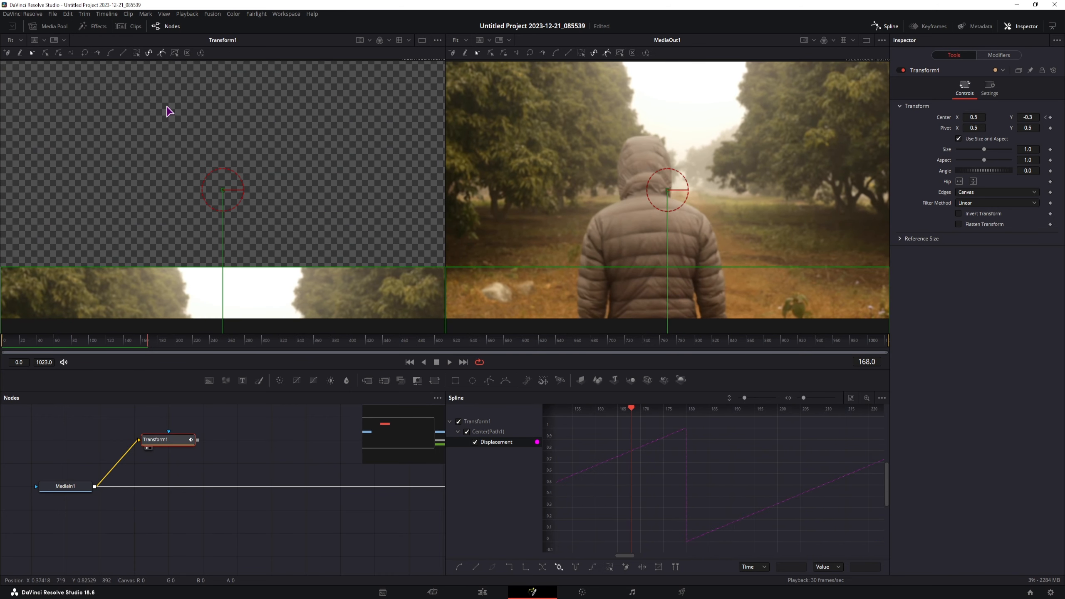
pyautogui.press('space')
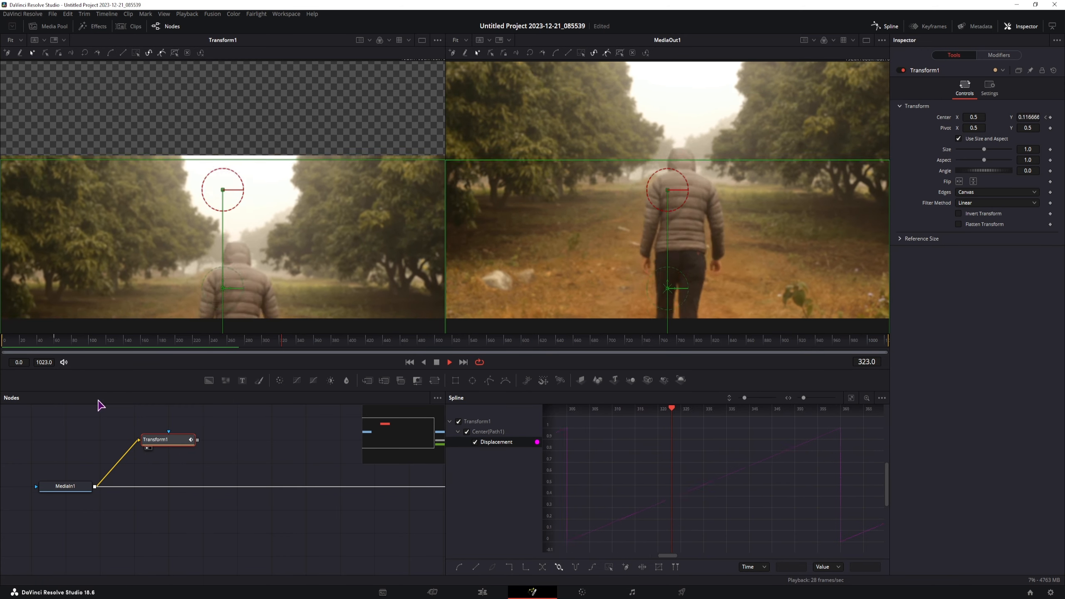
pyautogui.click(14, 343)
pyautogui.moveTo(435, 380); pyautogui.dragTo(156, 472)
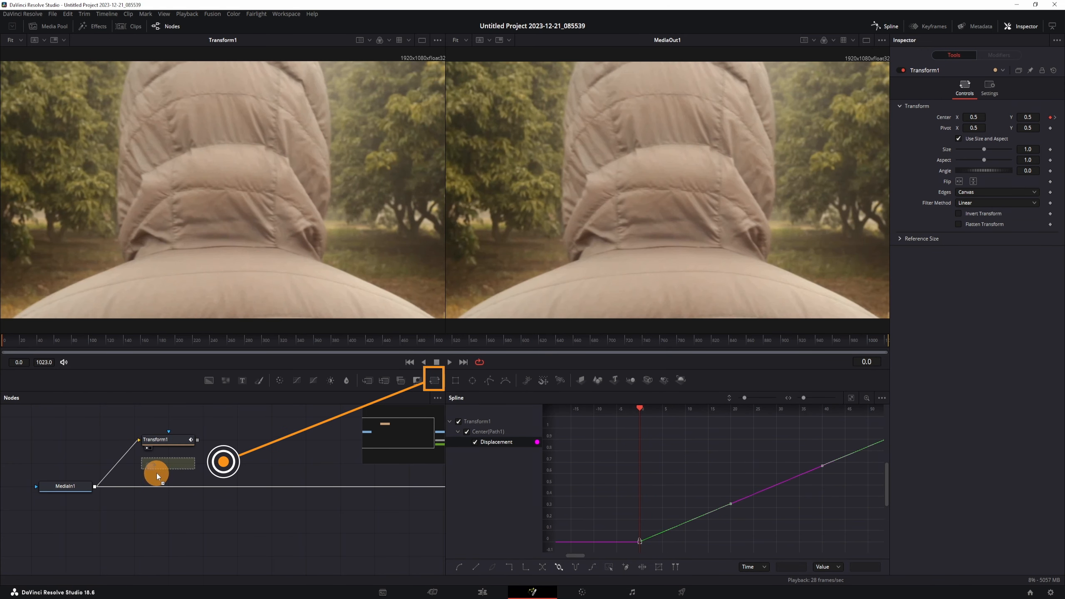
pyautogui.moveTo(96, 487); pyautogui.dragTo(167, 468)
pyautogui.press('2')
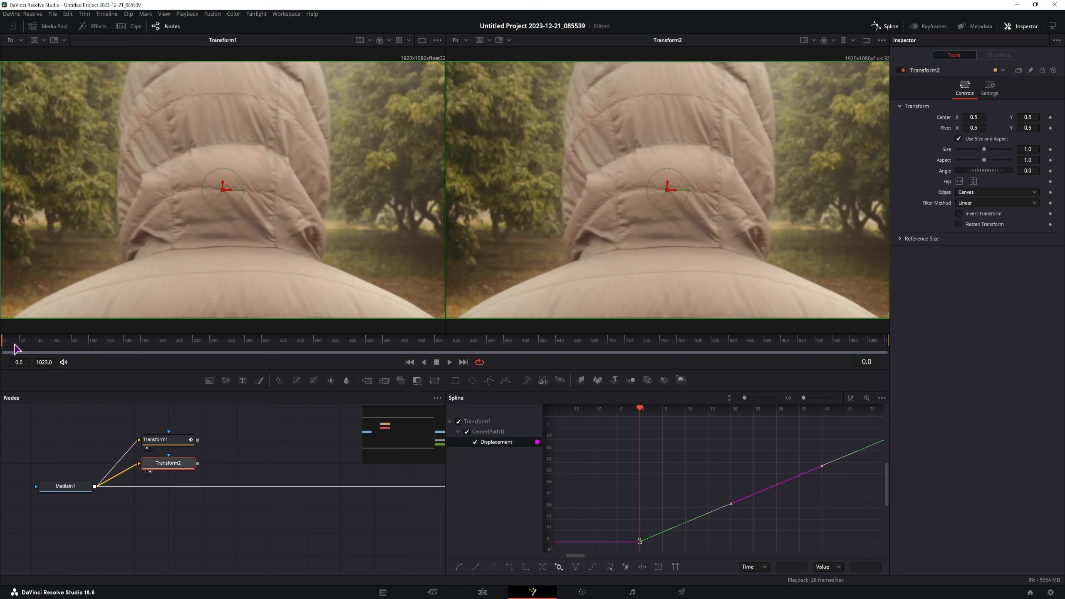
# Step: Turn off looping on Transform1's Displacement curve, and keyframe Transform2's Center Y at 1.5 on frame 0
pyautogui.moveTo(15, 348); pyautogui.dragTo(55, 341)
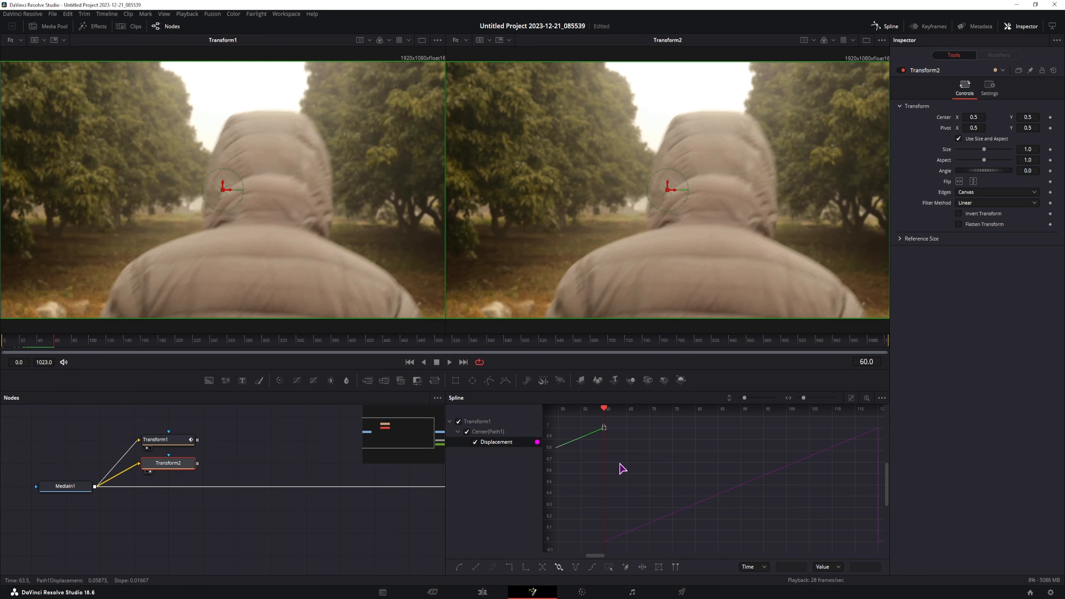
pyautogui.click(559, 567)
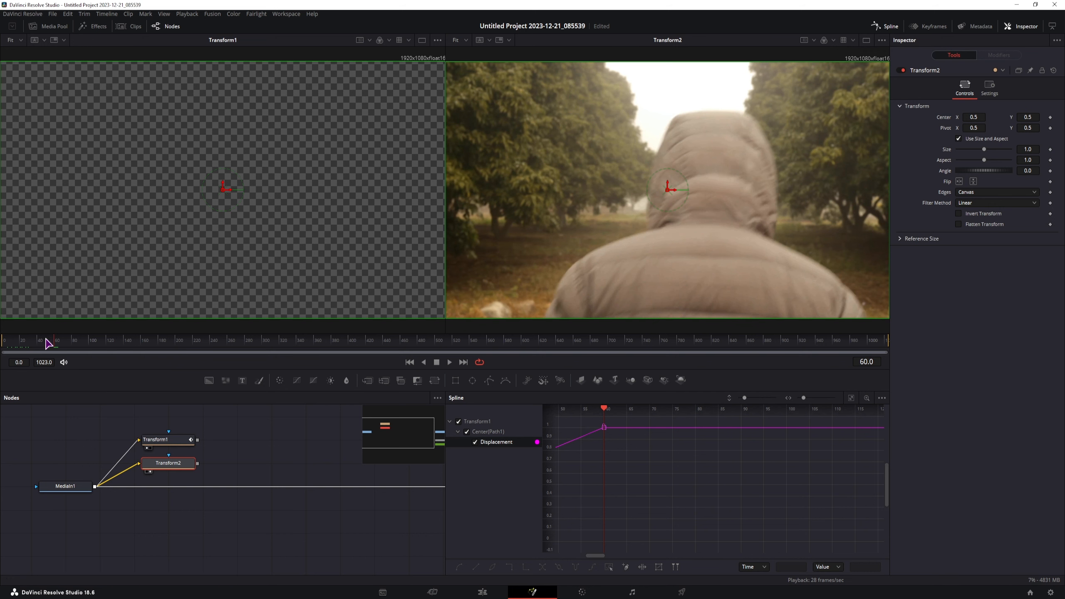
pyautogui.moveTo(54, 342); pyautogui.dragTo(5, 349)
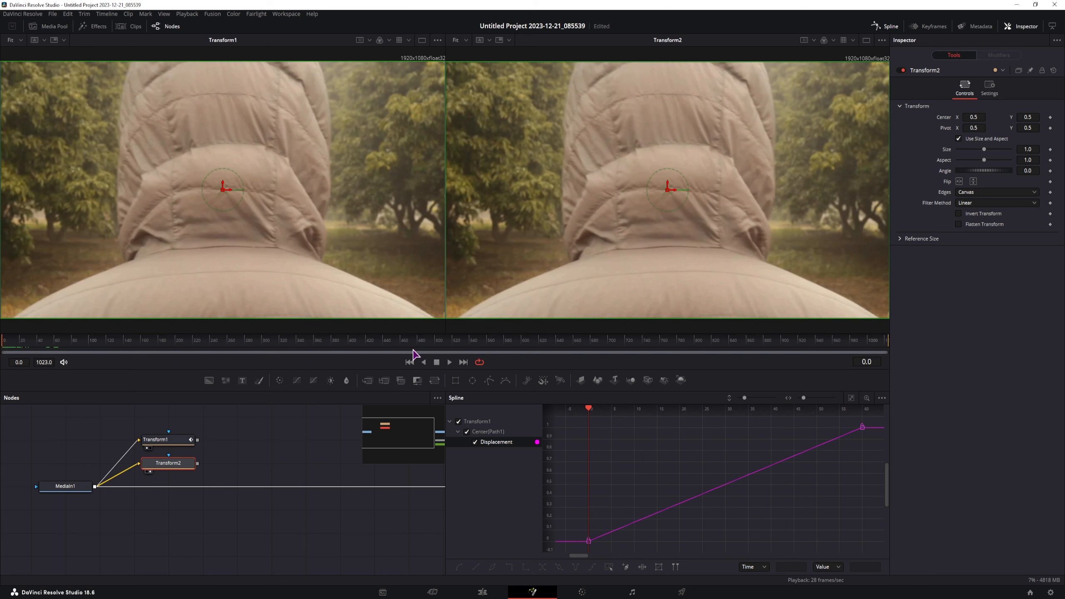
pyautogui.moveTo(1028, 117)
pyautogui.mouseDown()
pyautogui.moveTo(552, 111)
pyautogui.moveTo(1035, 115)
pyautogui.mouseUp()
pyautogui.click(1035, 115)
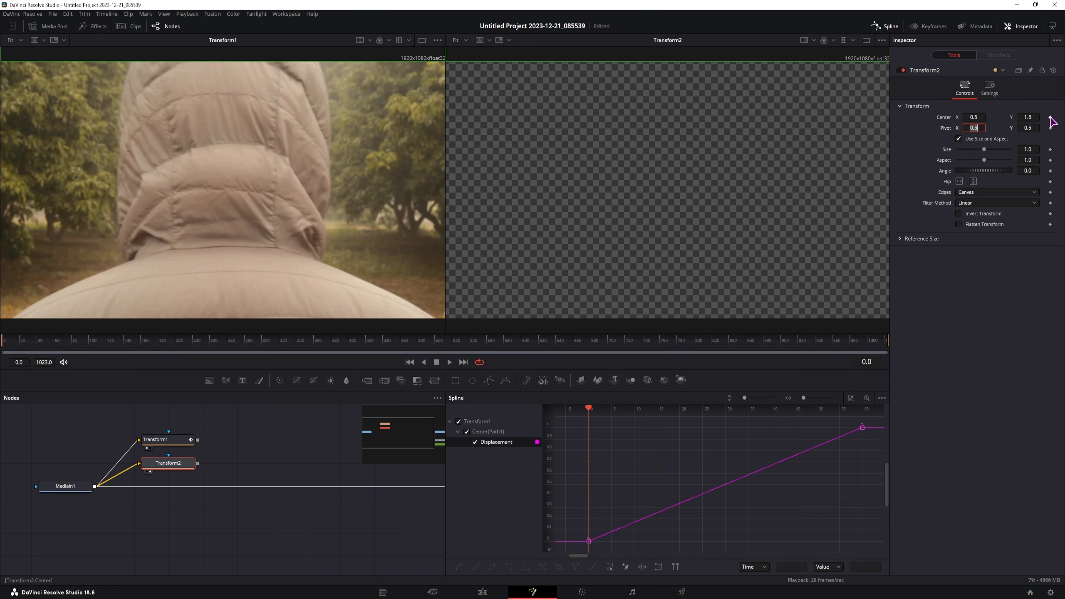
pyautogui.click(1051, 118)
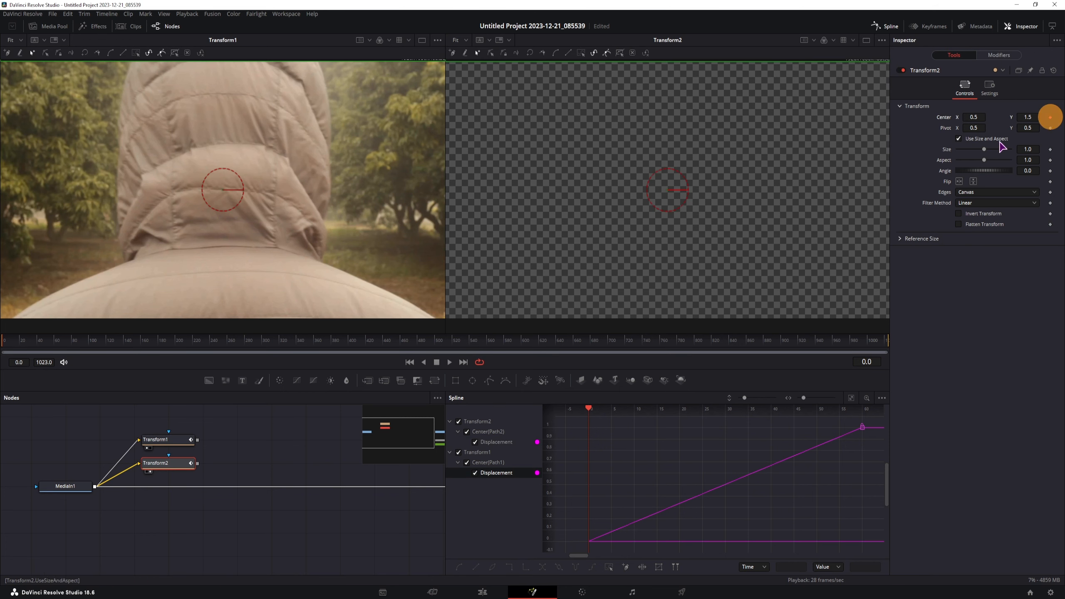
# Step: Set Transform2's Center Y to 0.5 at frame 60 and preview the movement
pyautogui.click(55, 346)
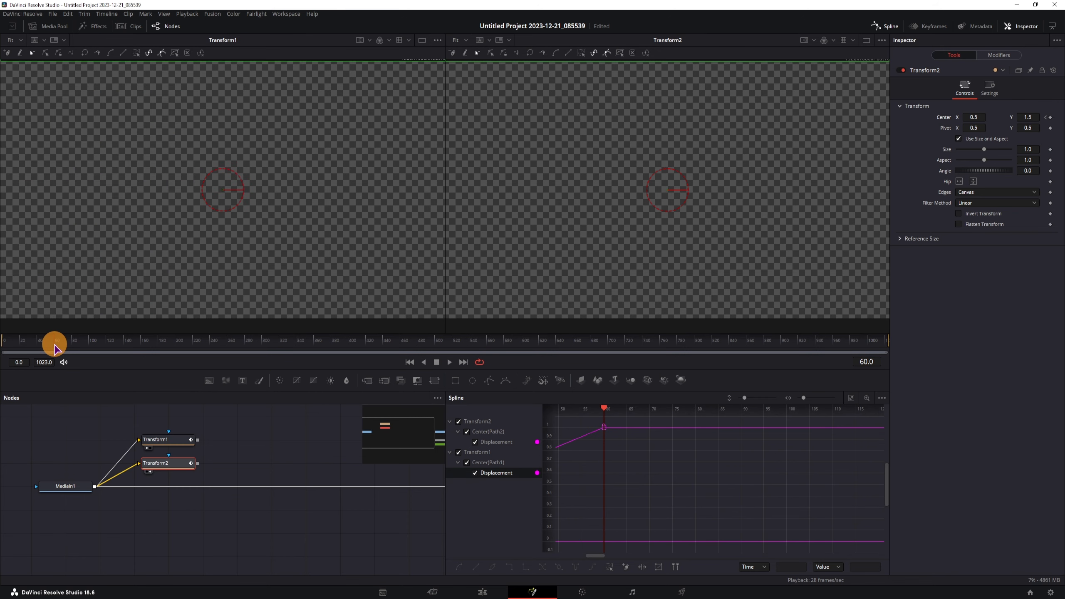
pyautogui.click(1028, 117)
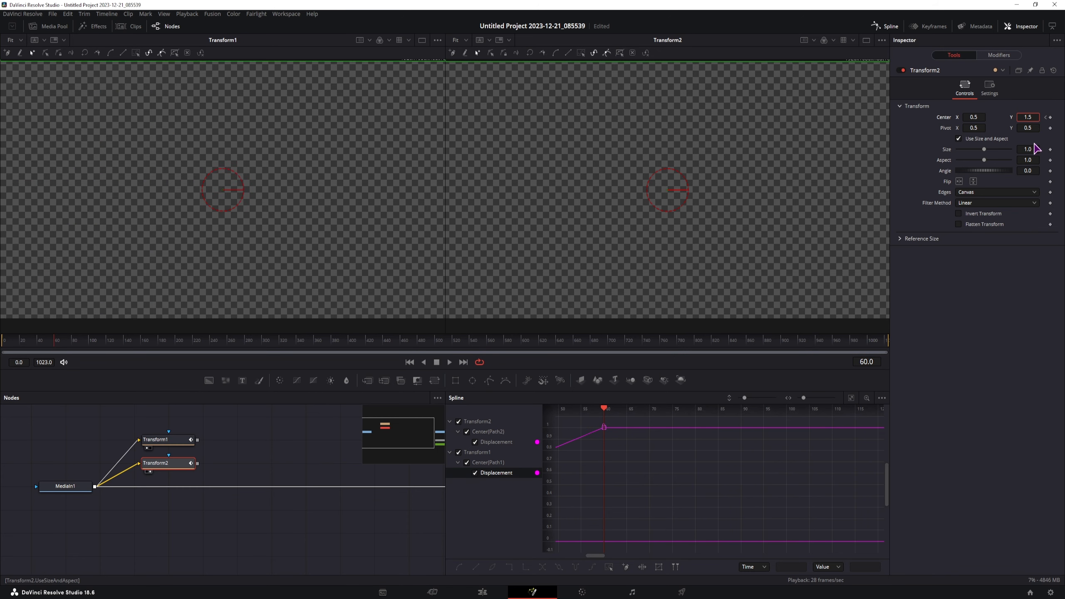
pyautogui.press('Tab')
pyautogui.press('space')
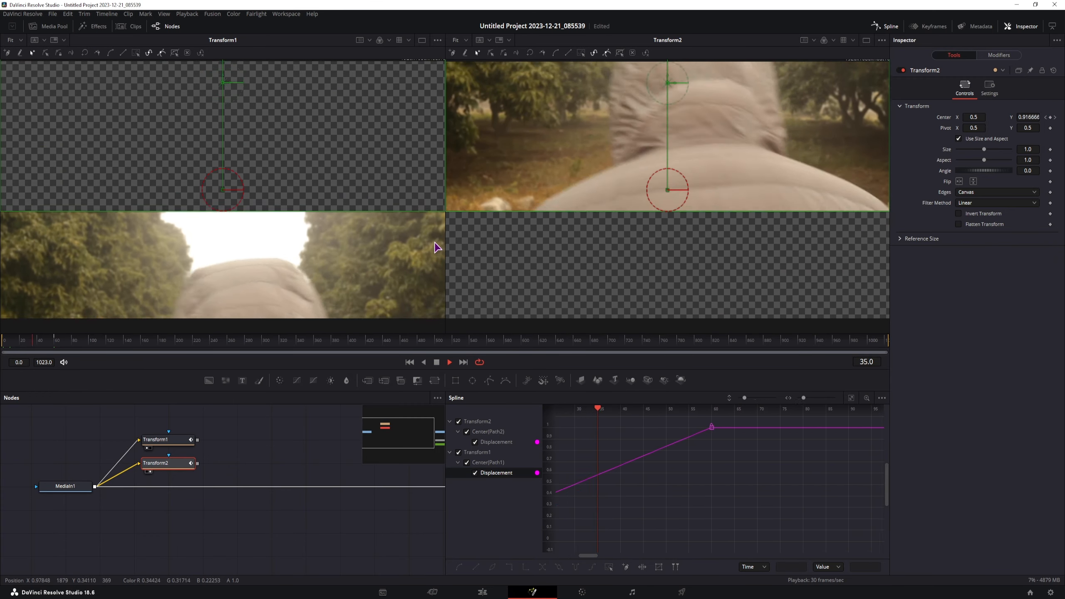
pyautogui.press('space')
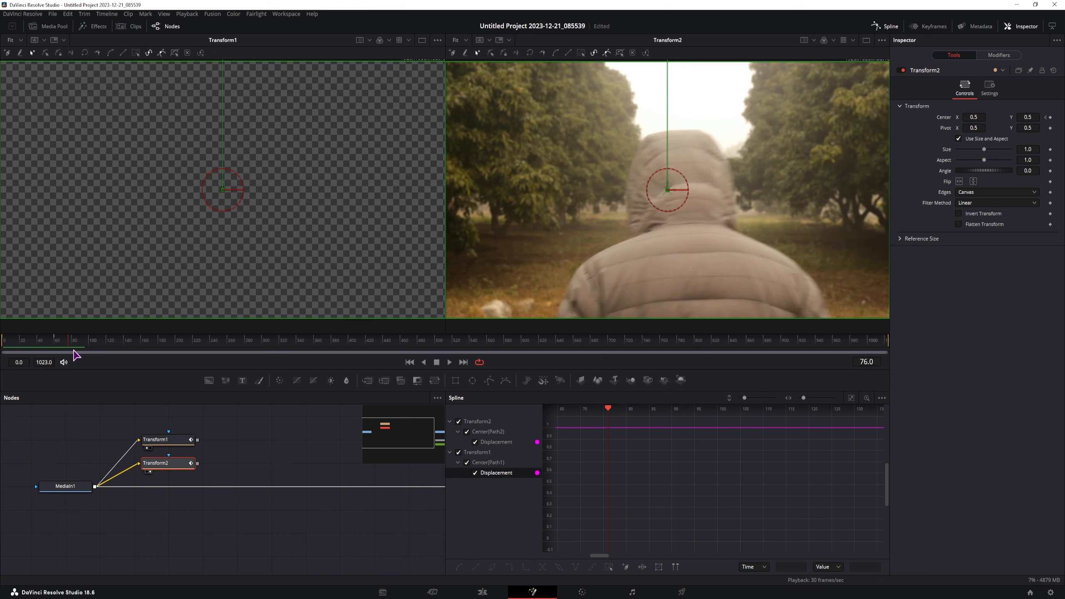
# Step: Set the Displacement curves of both Transform2 and Transform1 to loop in the Spline editor, and play the animation
pyautogui.click(55, 342)
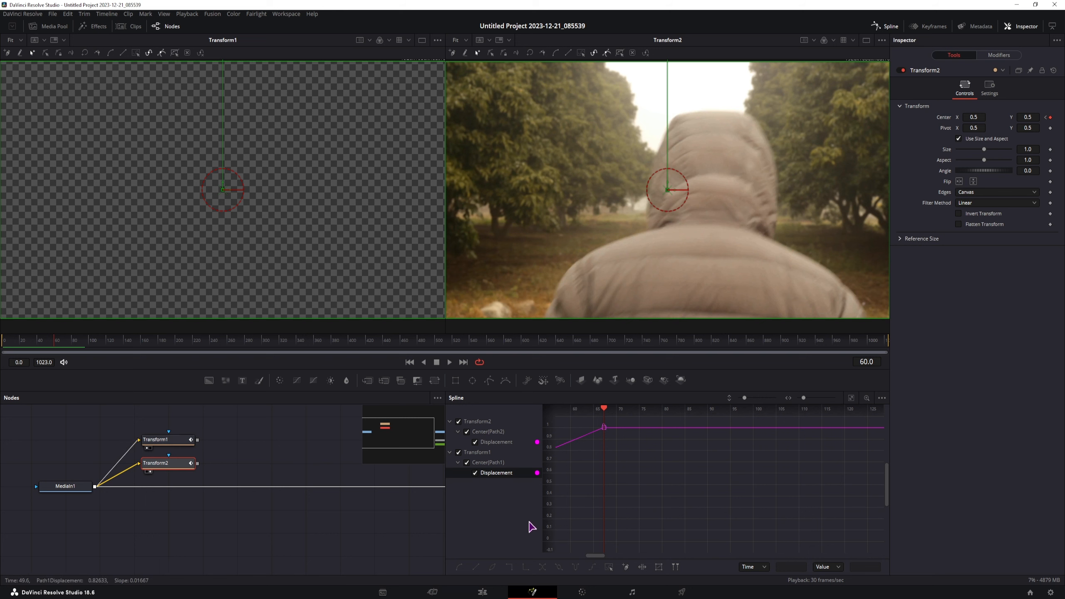
pyautogui.click(495, 443)
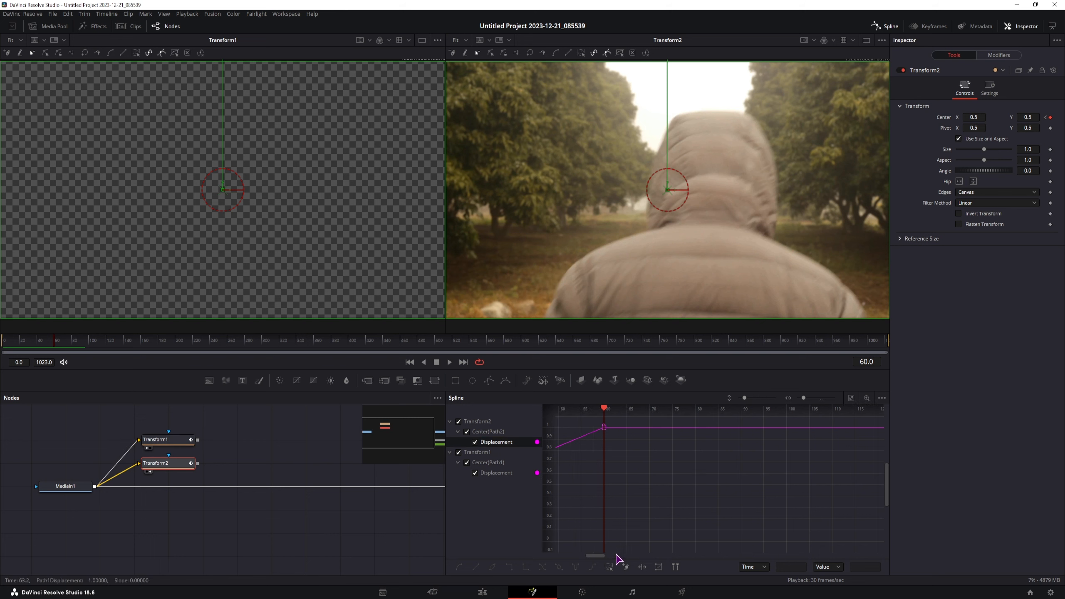
pyautogui.click(559, 568)
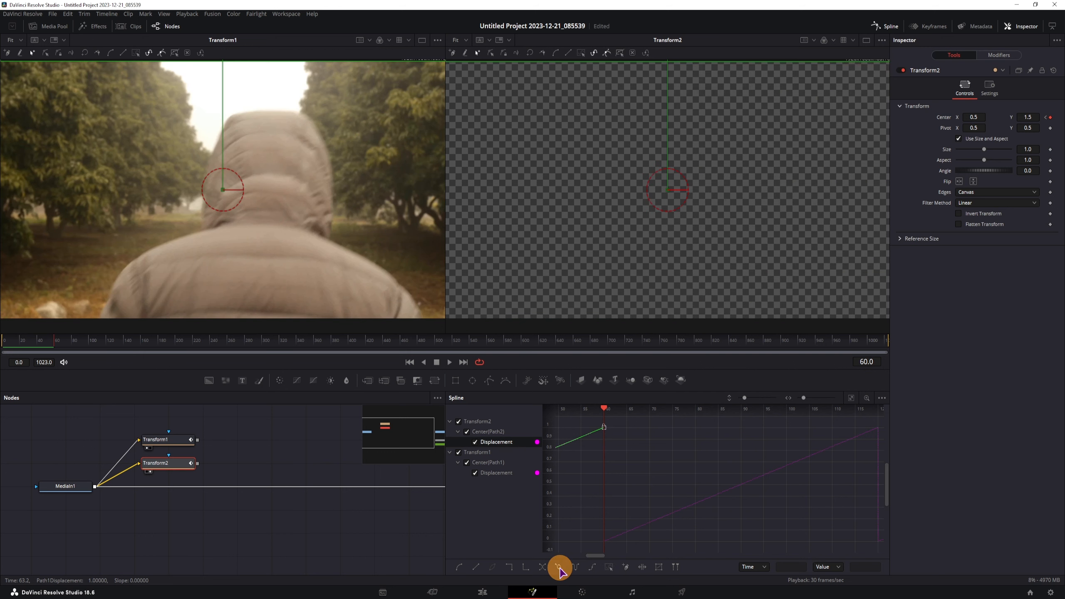
pyautogui.click(505, 474)
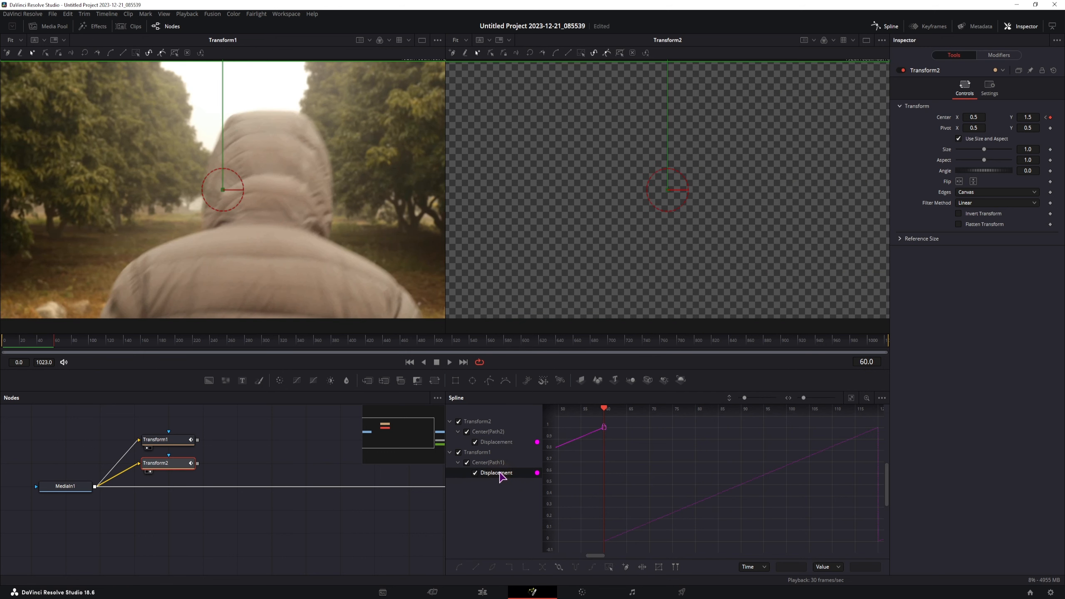
pyautogui.click(608, 566)
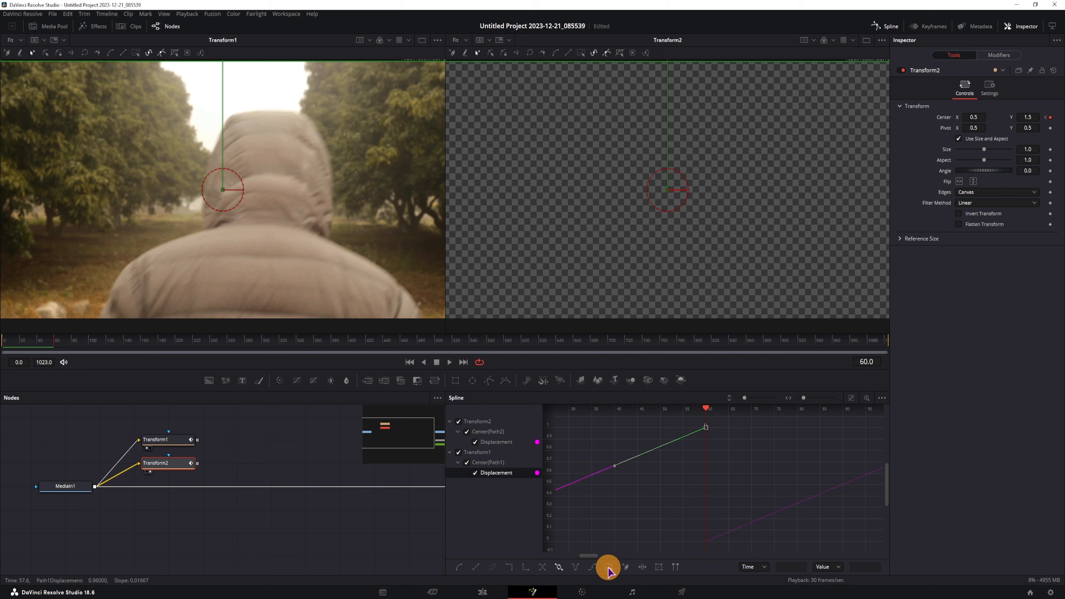
pyautogui.click(560, 568)
pyautogui.click(560, 568)
pyautogui.press('space')
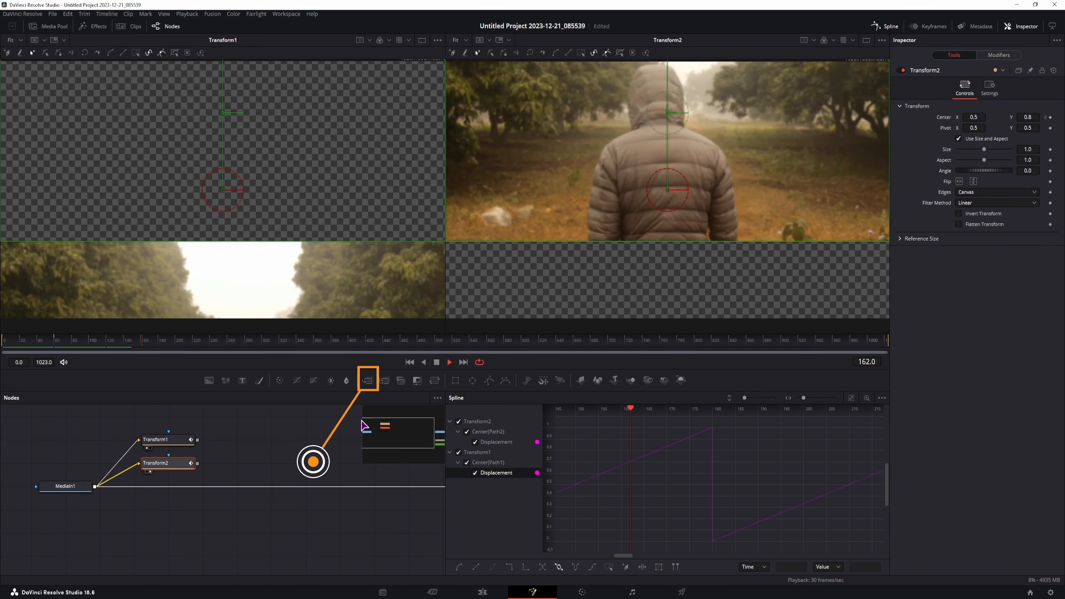
# Step: Add a Merge node placing Transform1 over Transform2, and preview only the merged result from near the start
pyautogui.press('space')
pyautogui.moveTo(367, 381); pyautogui.dragTo(239, 458)
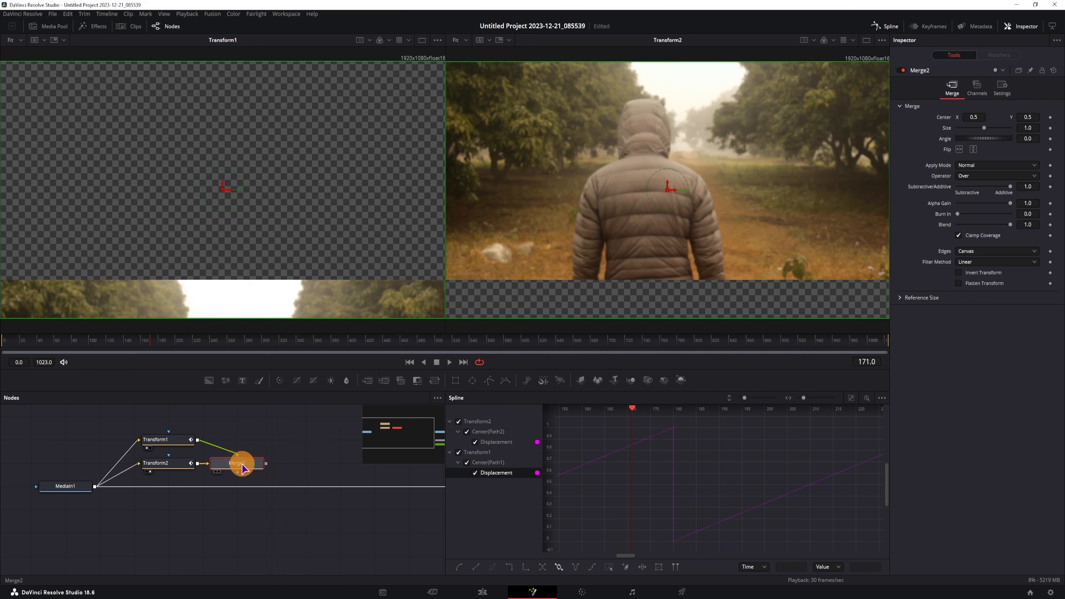
pyautogui.press('2')
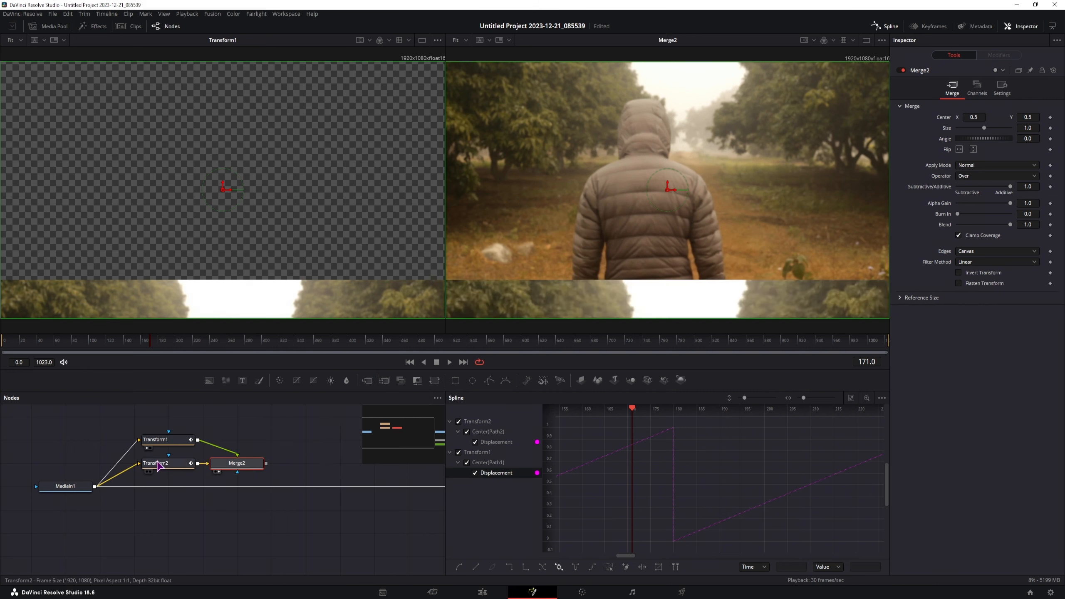
pyautogui.click(148, 448)
pyautogui.press('space')
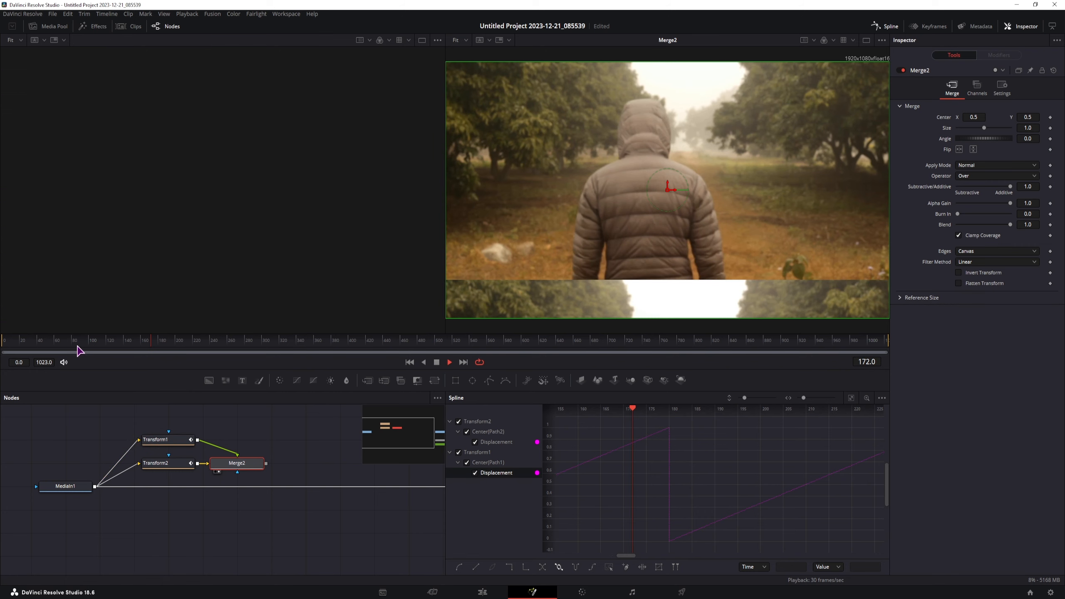
pyautogui.click(13, 344)
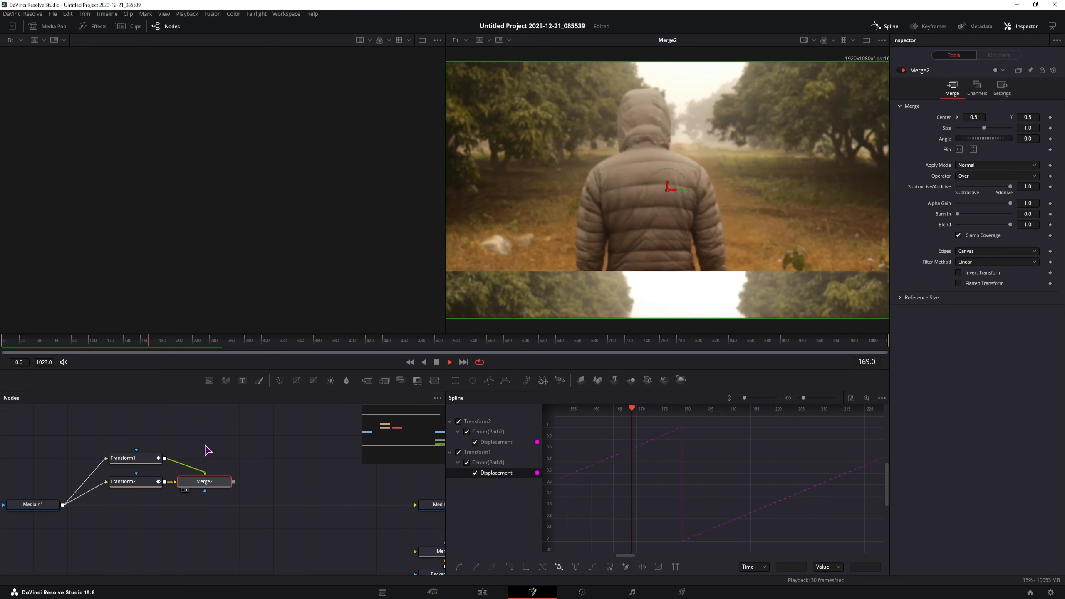
# Step: Stop playback, select Transform1, and scrub around frame 60 to examine its looping point
pyautogui.press('space')
pyautogui.click(144, 462)
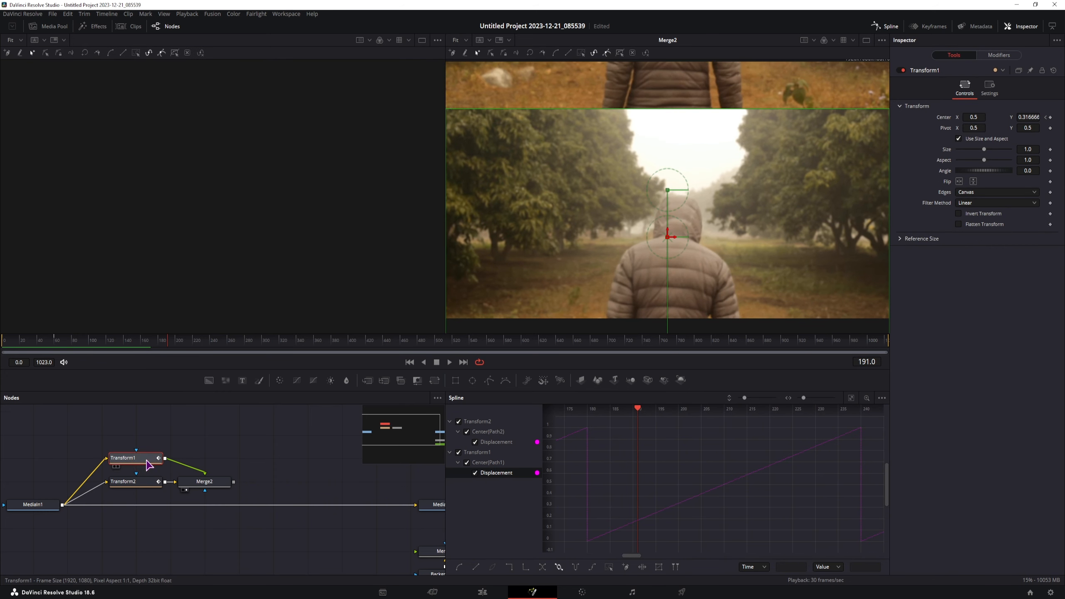
pyautogui.click(53, 343)
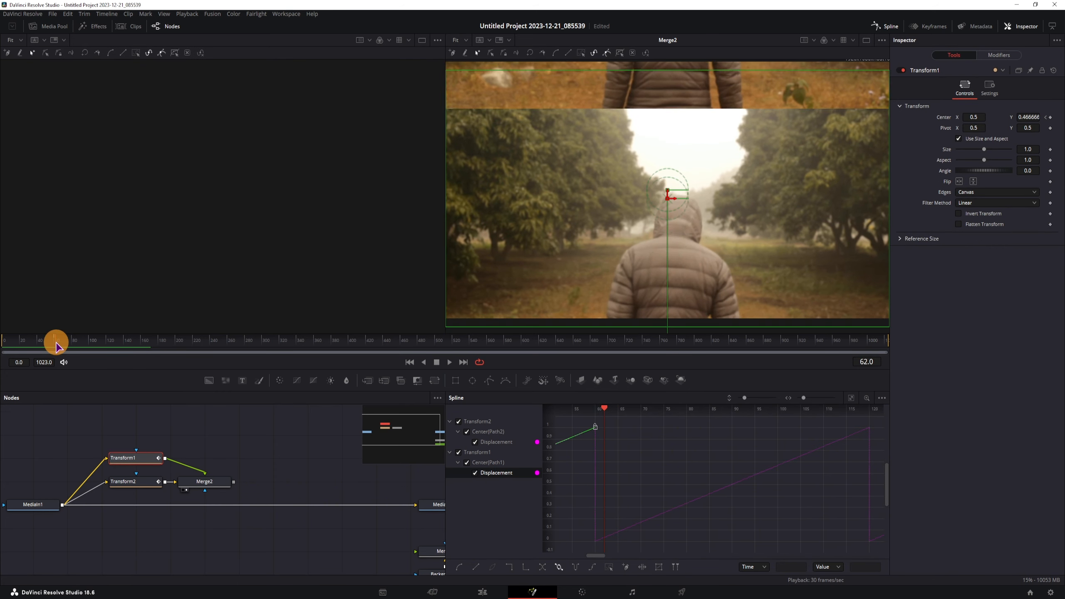
pyautogui.moveTo(53, 344); pyautogui.dragTo(65, 345)
pyautogui.click(53, 344)
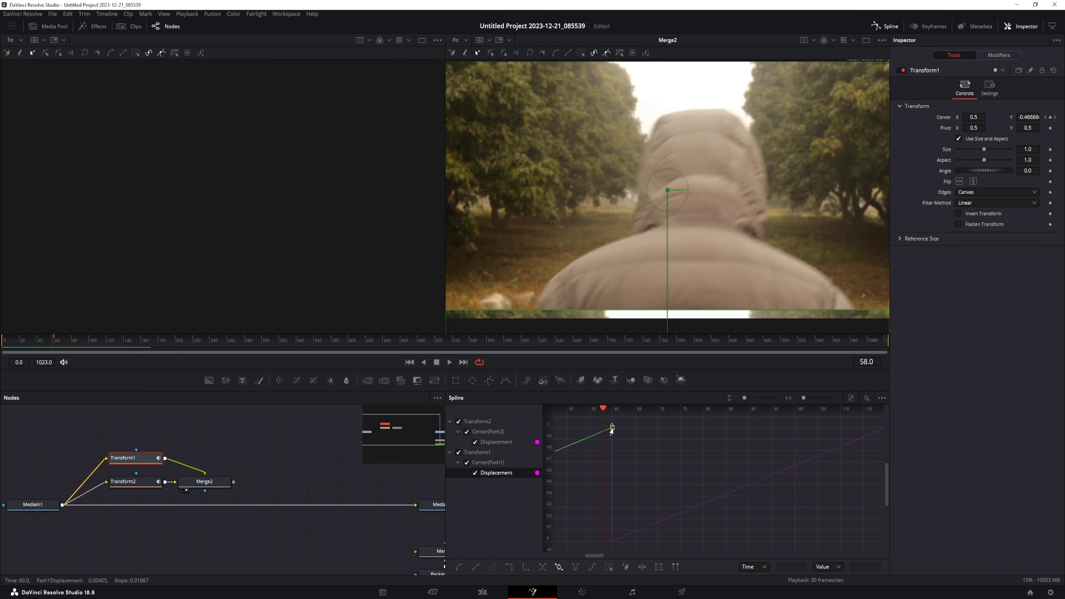
# Step: Replace the Spline editor with the Keyframes editor, expand Transform1's Center path displacement, and fit its keyframes to the view
pyautogui.click(886, 27)
pyautogui.click(936, 27)
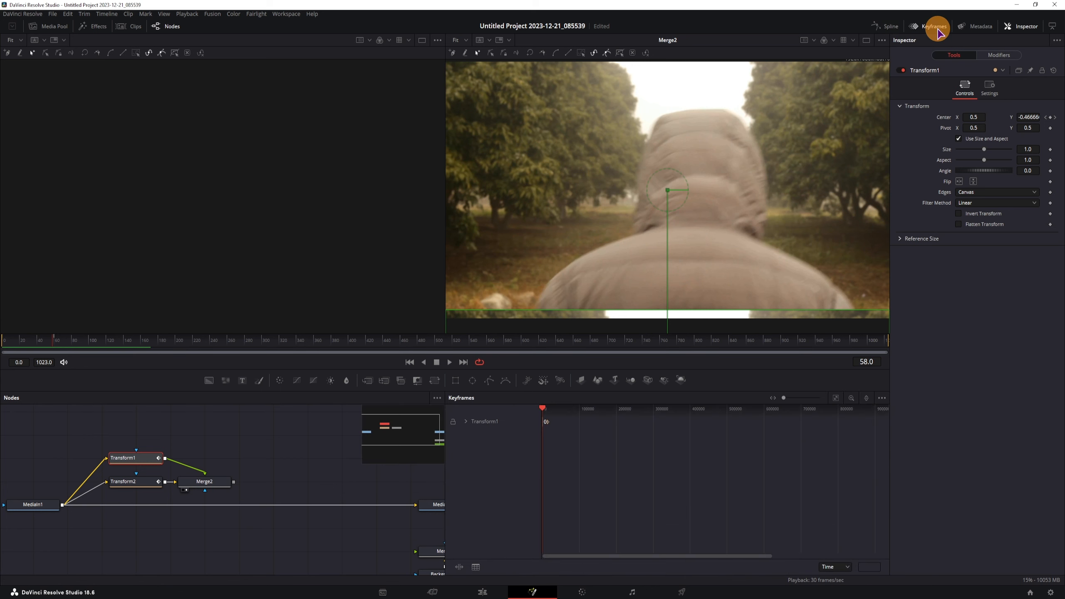
pyautogui.click(465, 424)
pyautogui.click(509, 433)
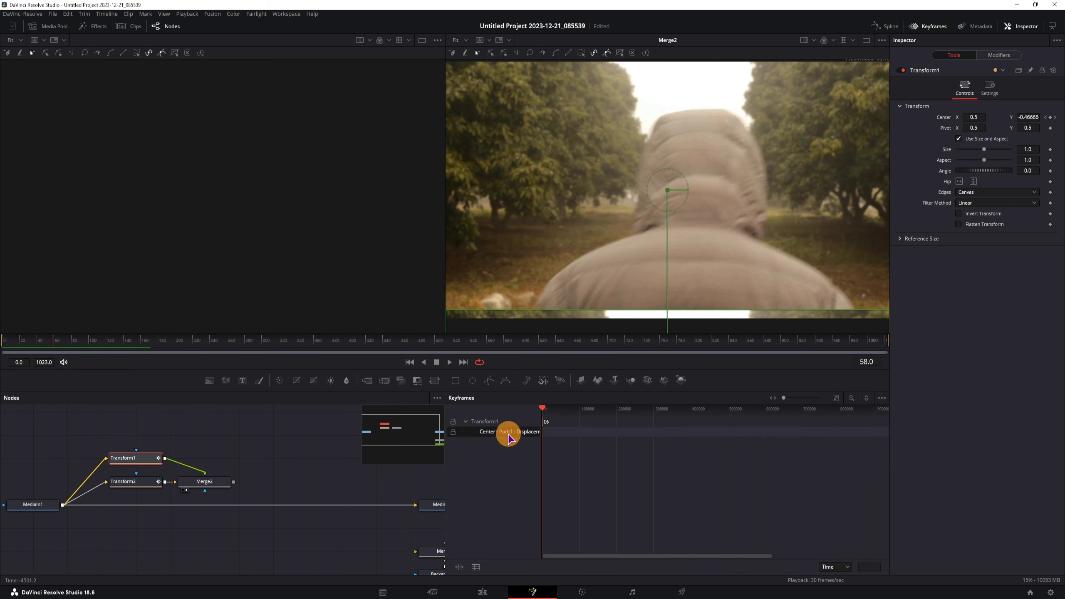
pyautogui.click(837, 398)
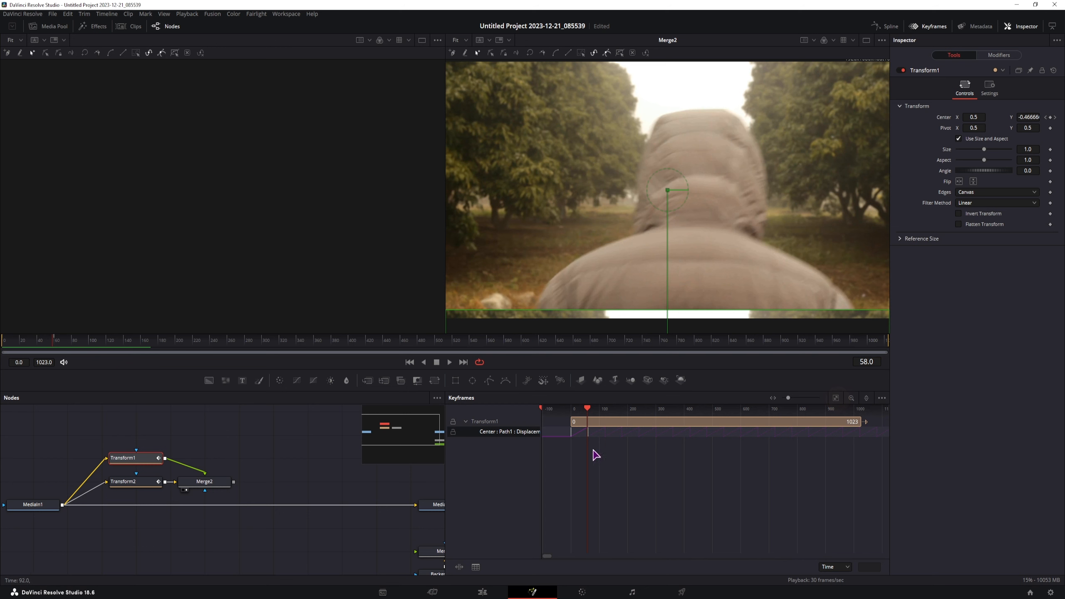
# Step: Try moving Transform1's end Displacement keyframe to frame 20, preview the animation, and undo the keyframe move
pyautogui.hotkey('ctrl', 'z')
pyautogui.moveTo(588, 436); pyautogui.dragTo(580, 437)
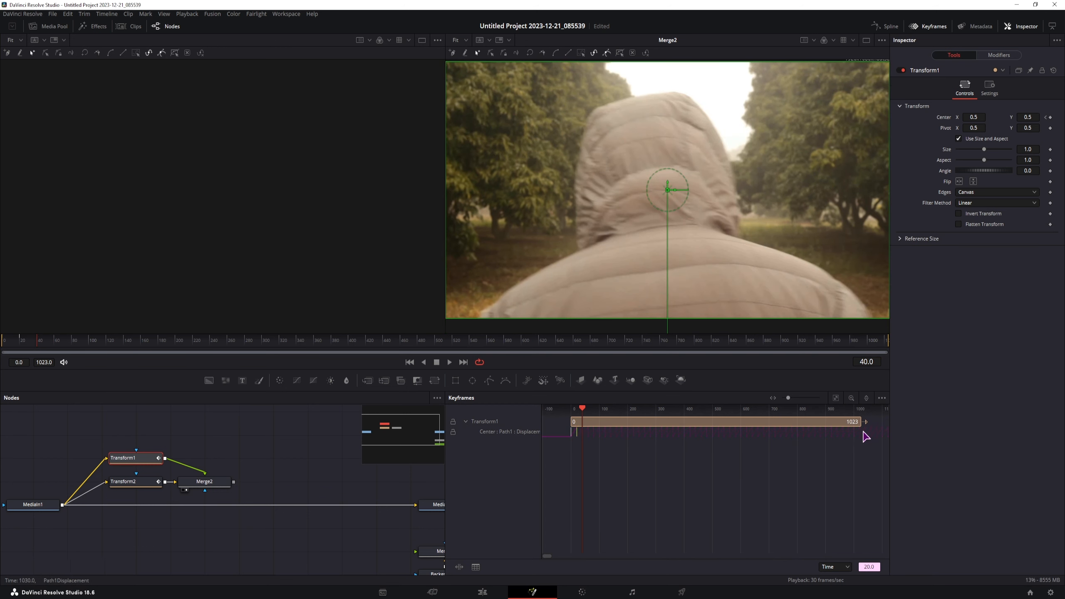
pyautogui.click(11, 342)
pyautogui.press('space')
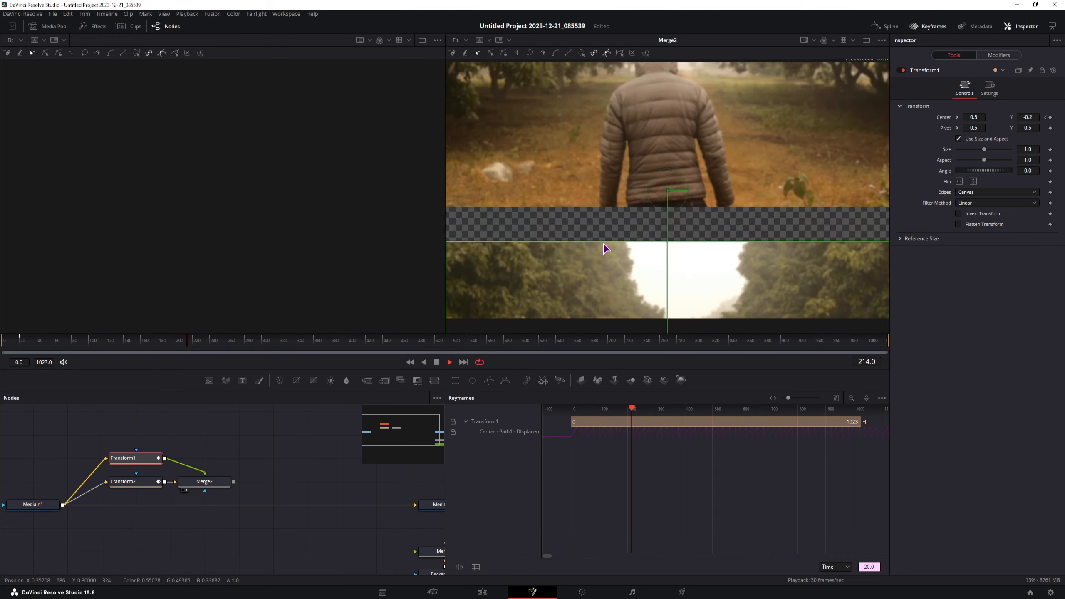
pyautogui.press('space')
pyautogui.hotkey('ctrl', 'z')
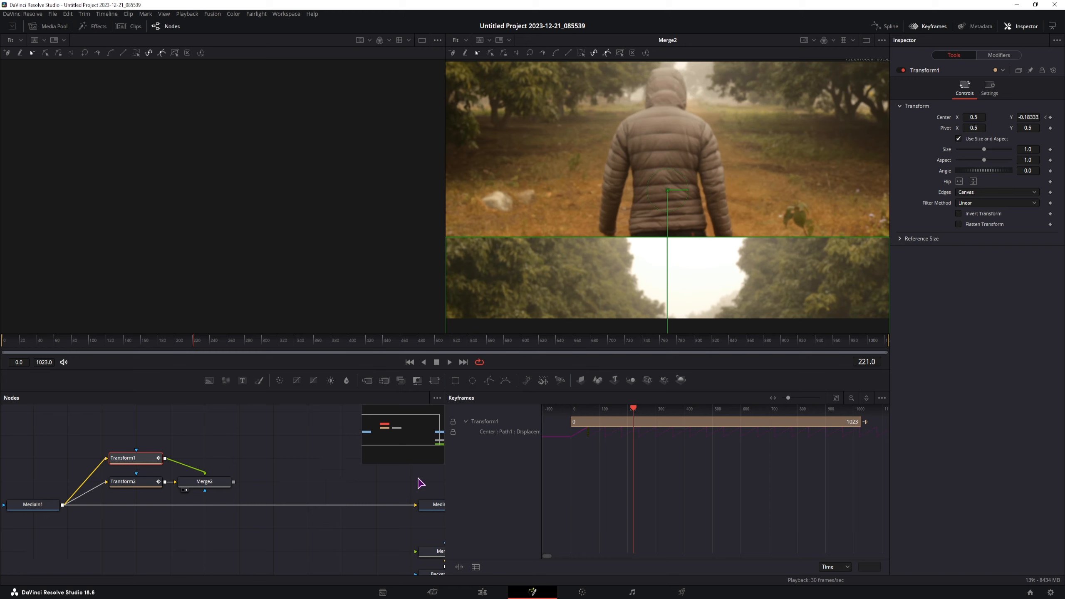
# Step: Close the Keyframes editor and insert an Anim Curves modifier on the Displacement of Transform1's path
pyautogui.click(928, 27)
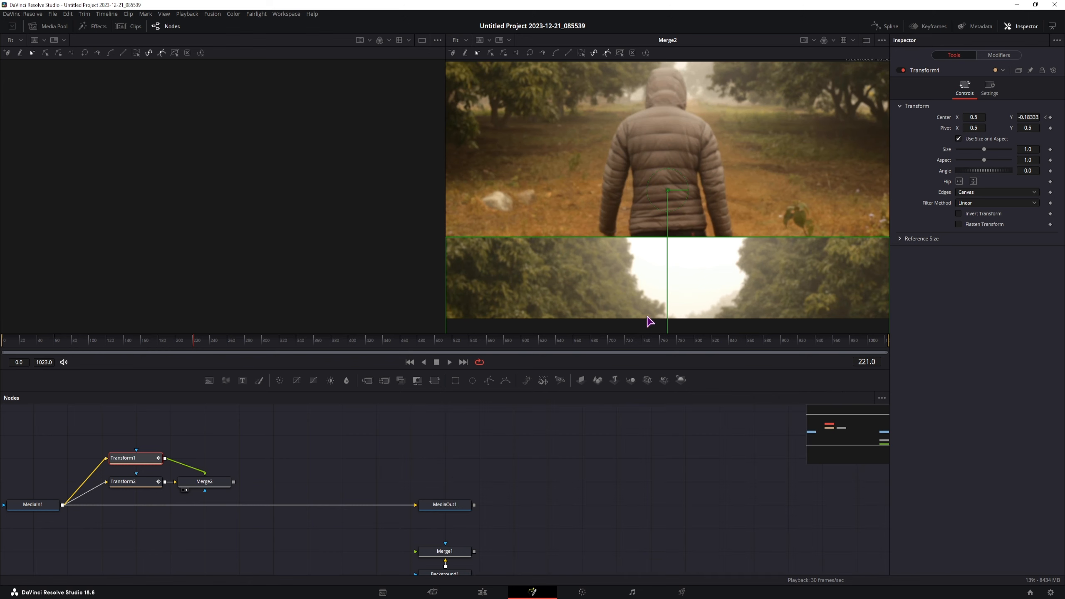
pyautogui.click(999, 57)
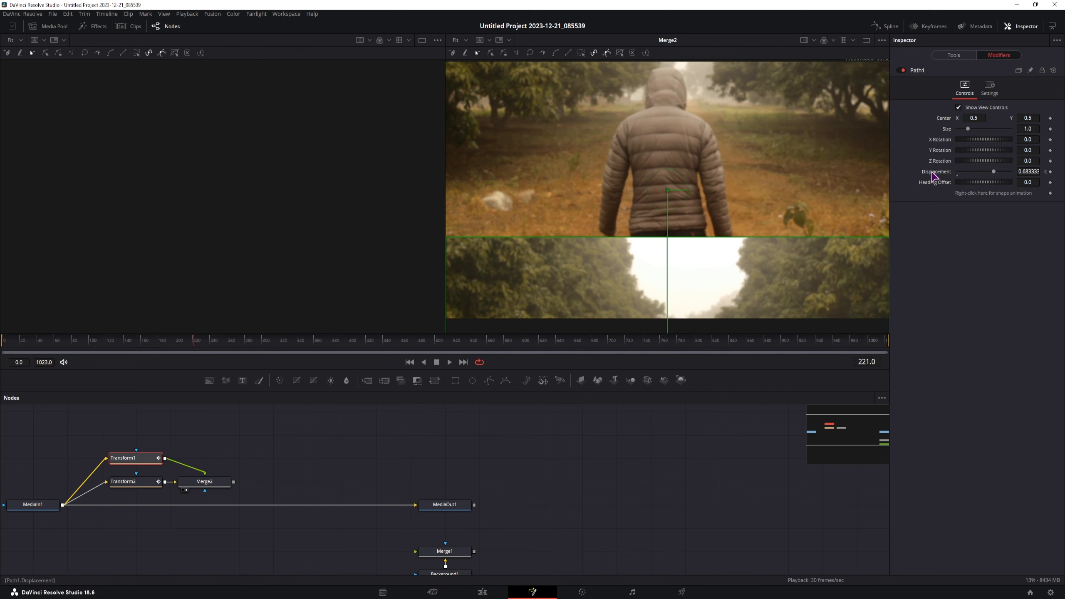
pyautogui.rightClick(934, 177)
pyautogui.moveTo(960, 230)
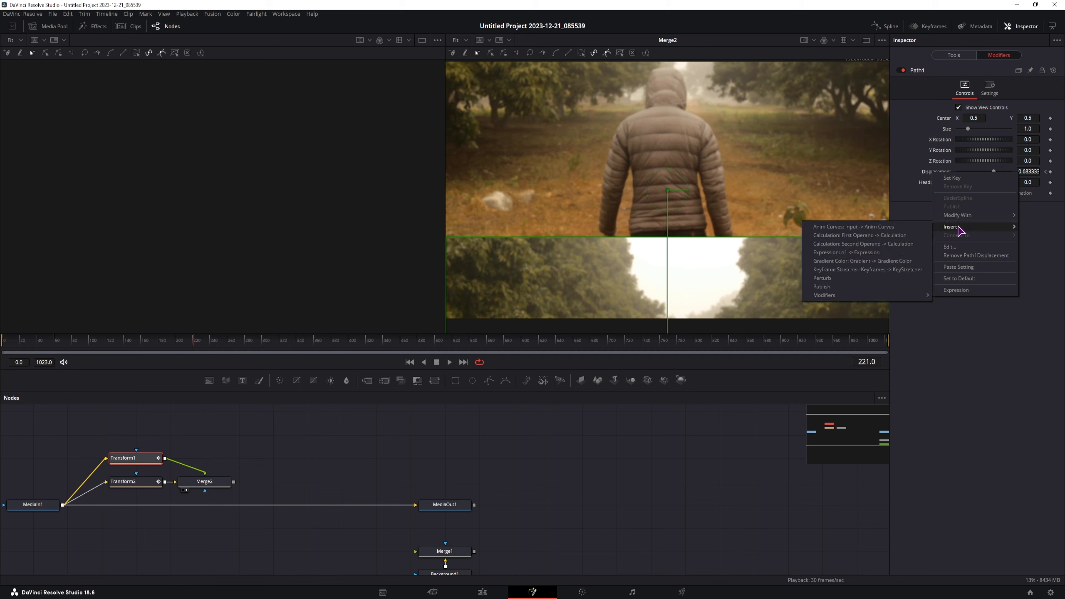
pyautogui.click(835, 230)
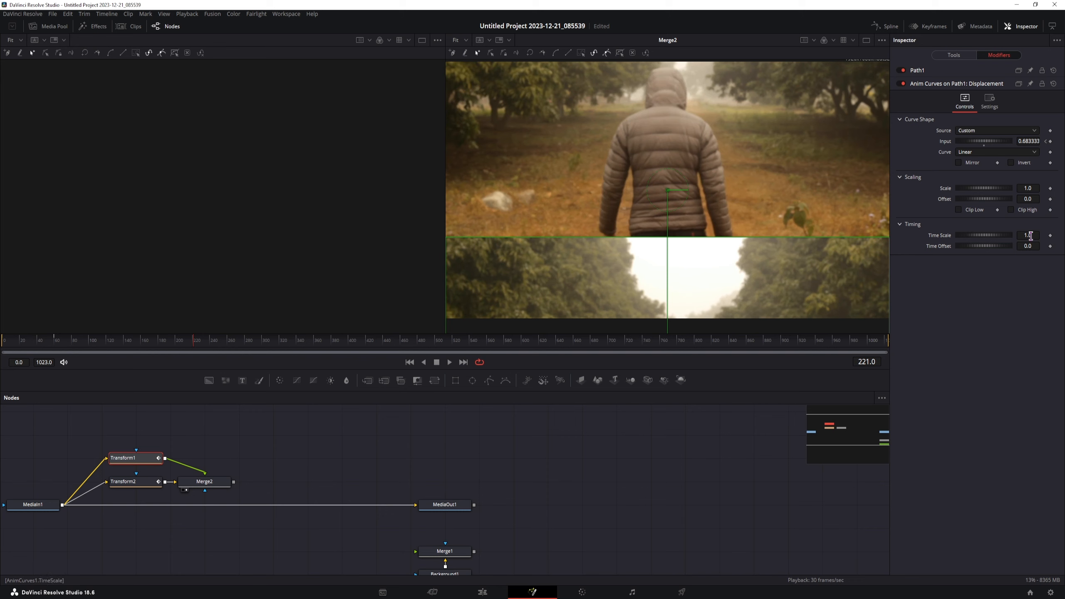
# Step: Try a Time Scale of 2.0 on Transform1's Anim Curves, show Transform1 in the empty viewer, and preview from the start
pyautogui.click(1032, 236)
pyautogui.press('Tab')
pyautogui.click(114, 466)
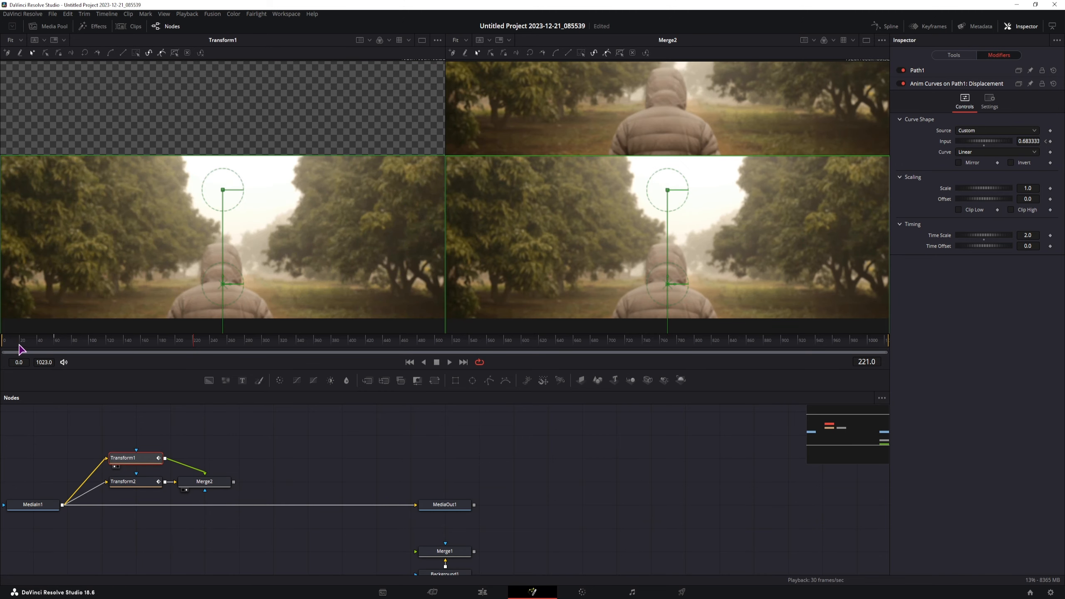
pyautogui.click(4, 341)
pyautogui.press('space')
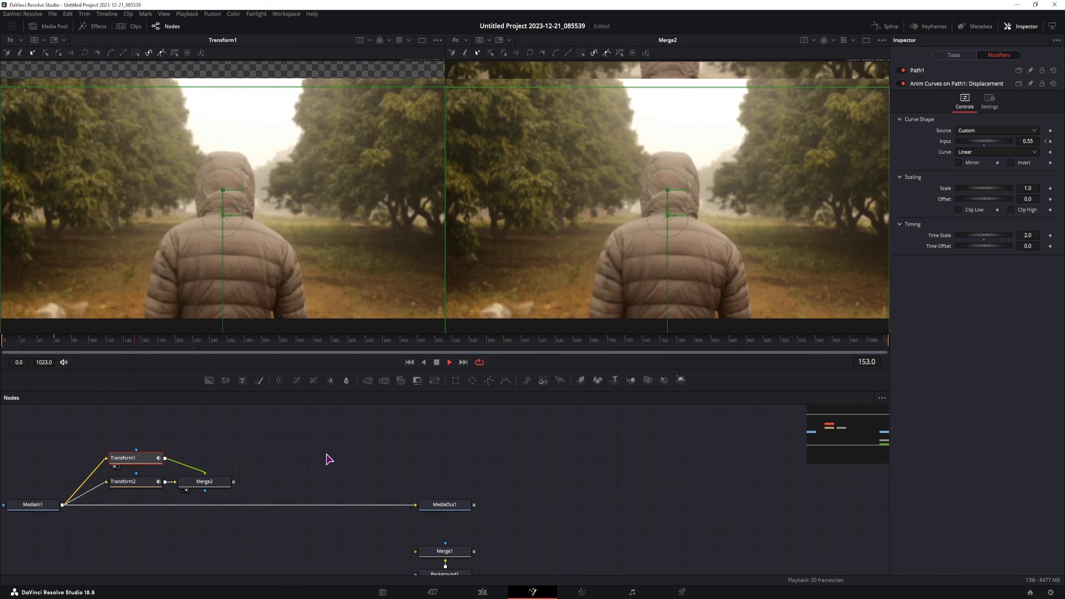
pyautogui.press('space')
# Step: Try a Time Scale of -2.0 on Transform1's Anim Curves and preview the animation from the start
pyautogui.click(1025, 236)
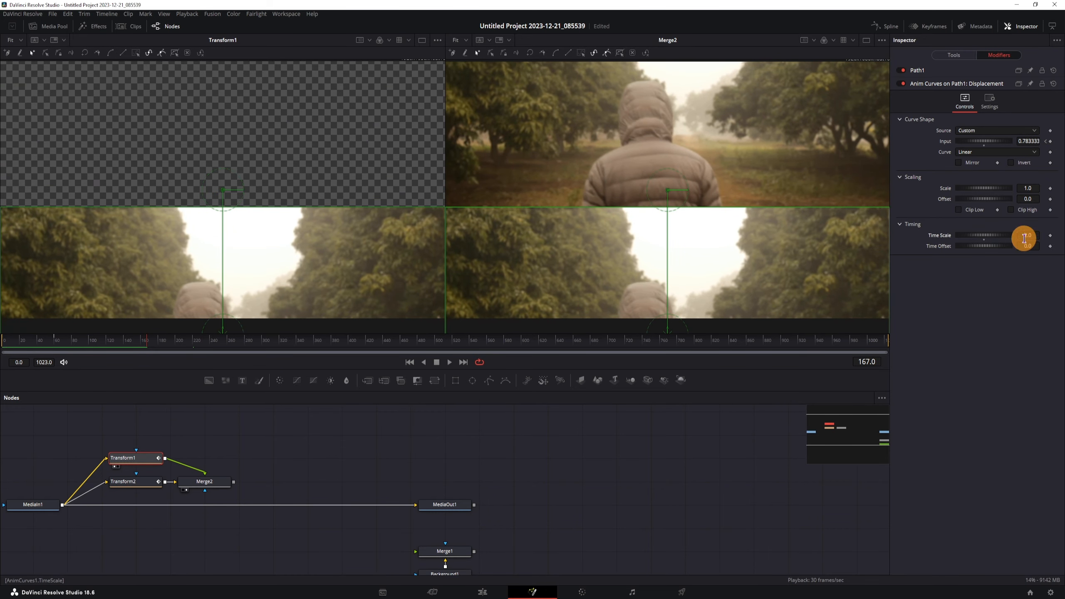
pyautogui.press('Tab')
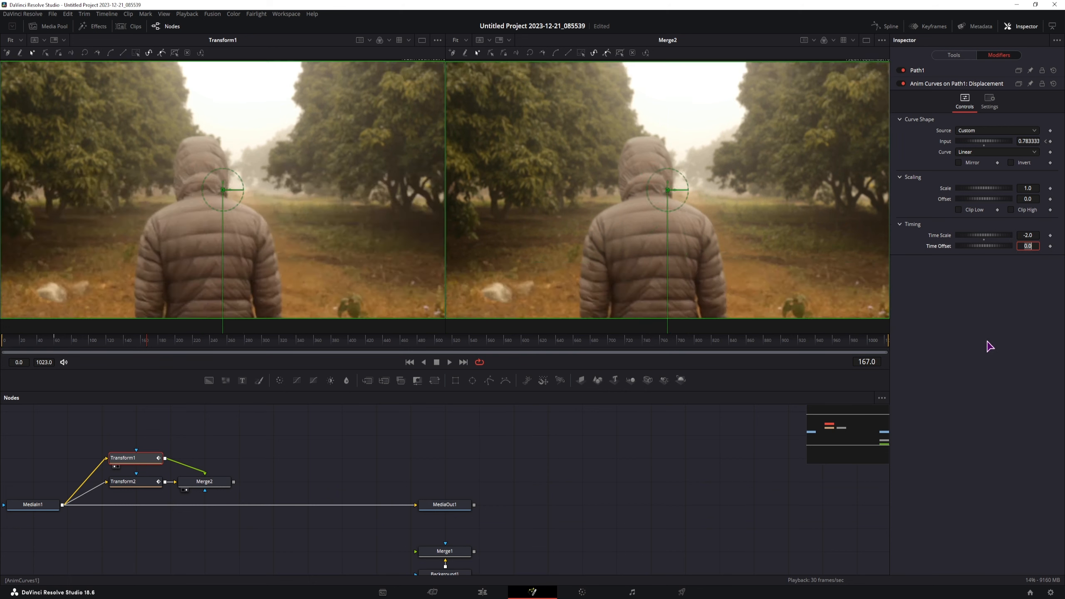
pyautogui.click(5, 342)
pyautogui.click(289, 458)
pyautogui.press('space')
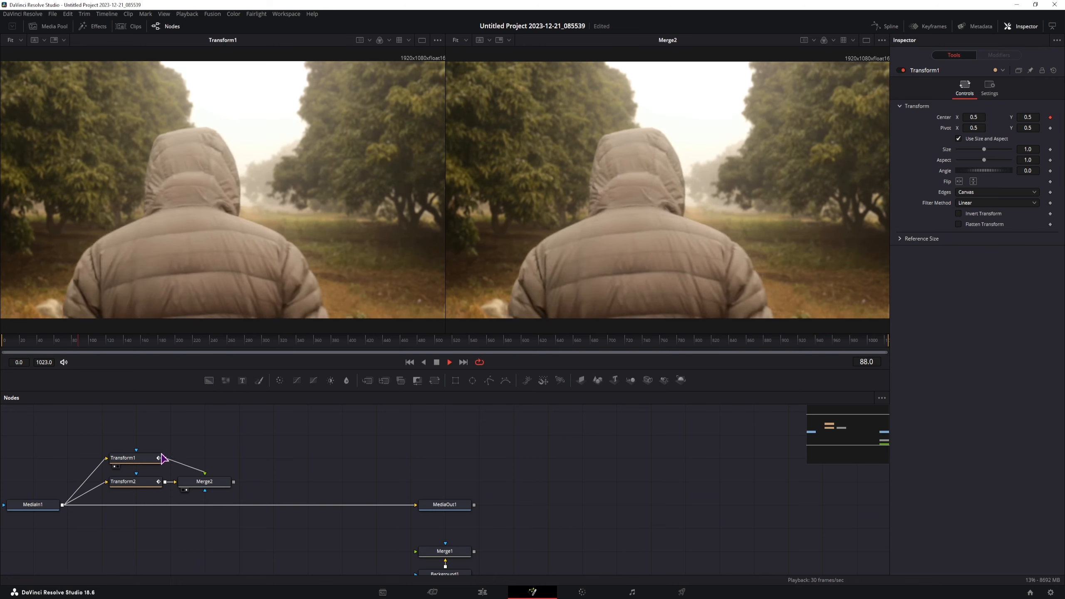
pyautogui.press('space')
# Step: Reselect Transform1 and set the Time Scale of its Anim Curves modifier to 1.0
pyautogui.click(143, 458)
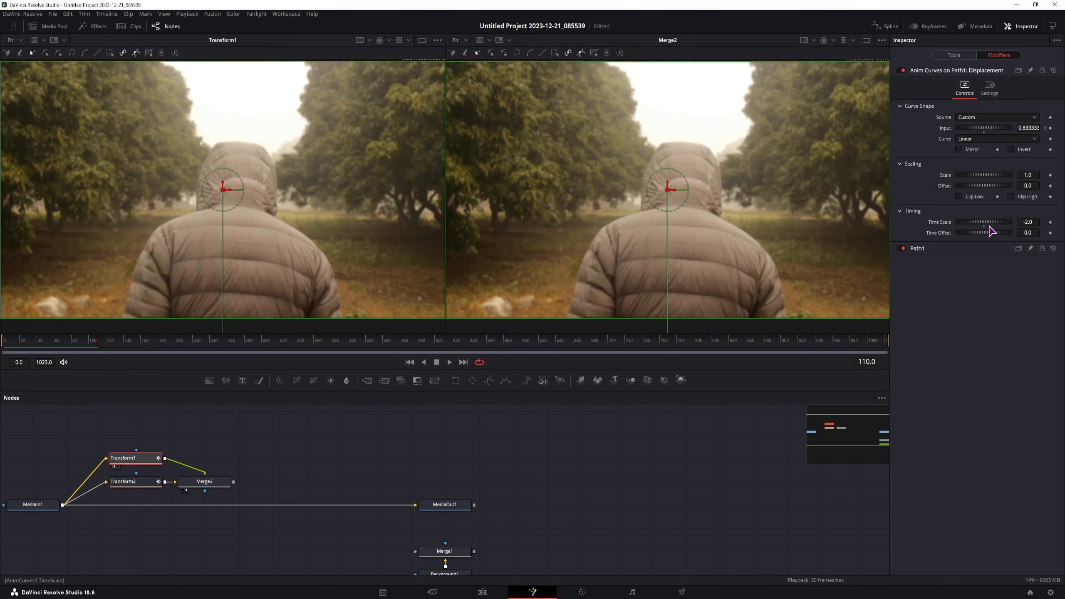
pyautogui.click(1033, 221)
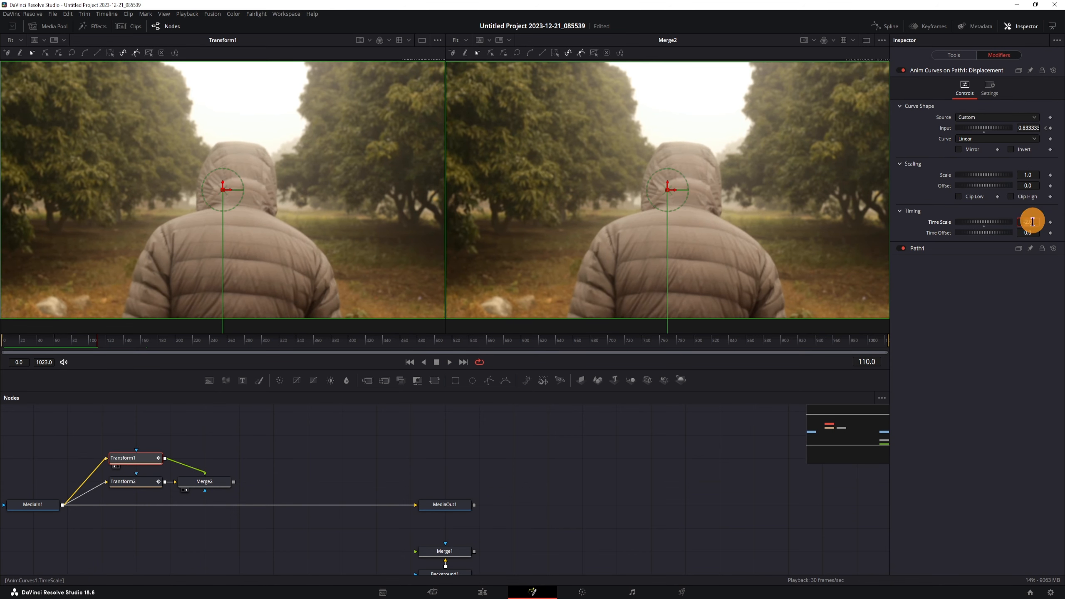
pyautogui.write('1')
pyautogui.press('Tab')
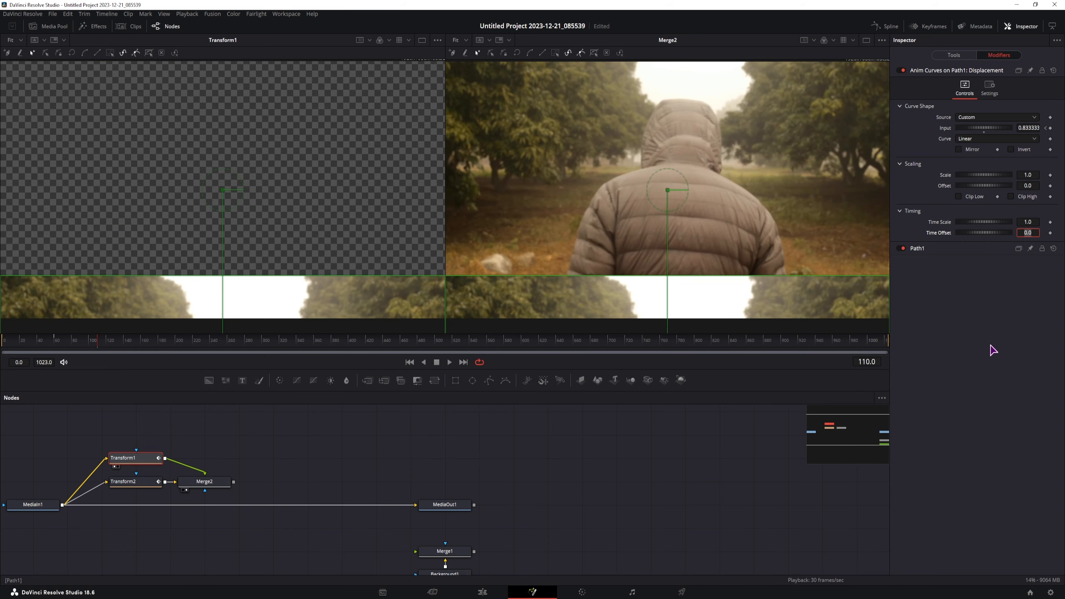
# Step: Select Transform2 and insert an Anim Curves modifier on the Displacement of its path
pyautogui.click(144, 487)
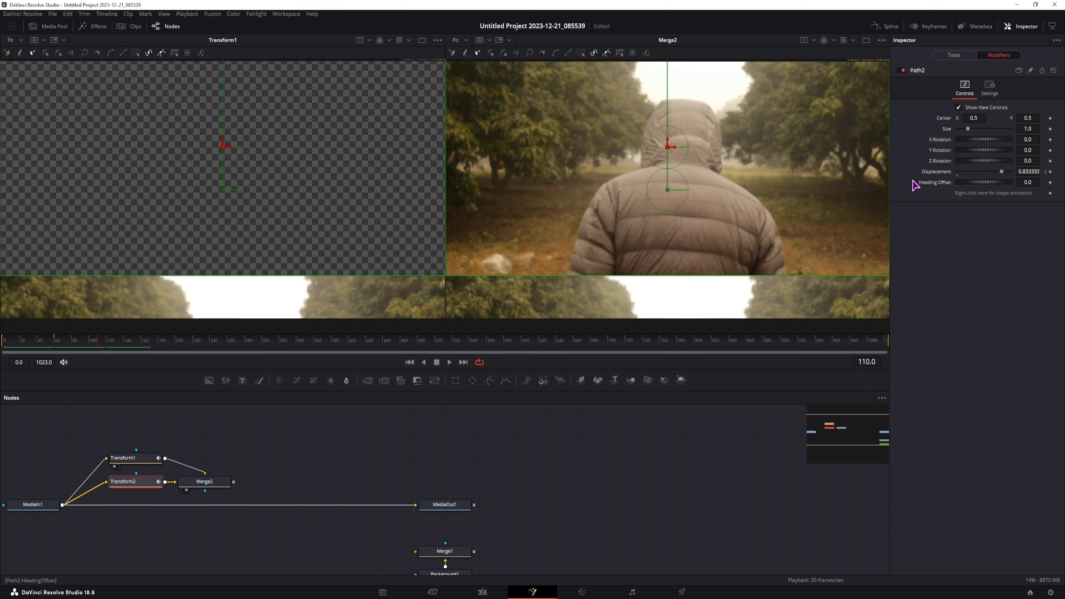
pyautogui.rightClick(931, 175)
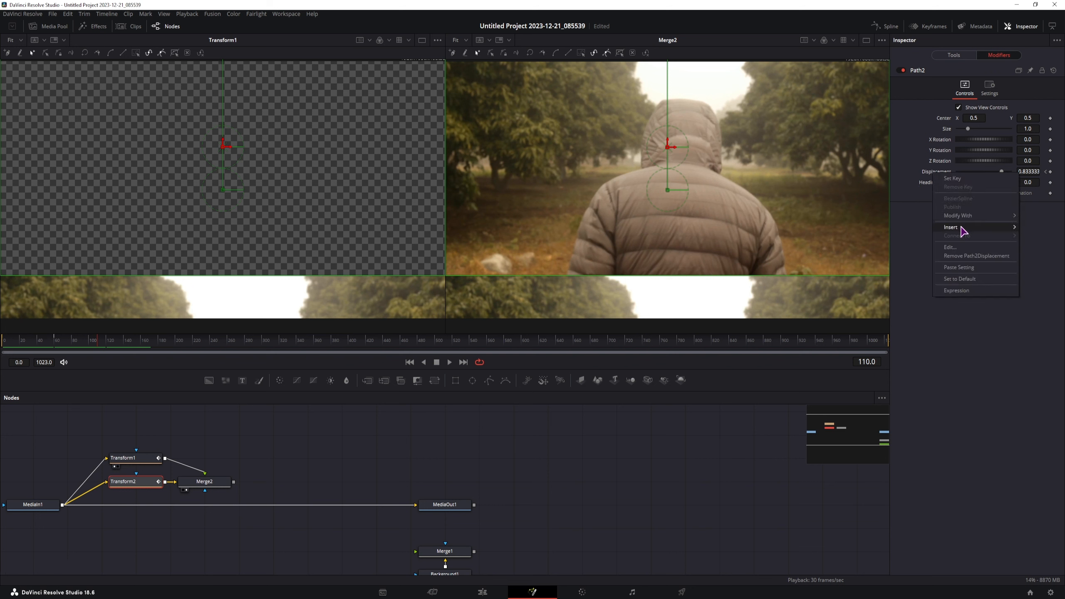
pyautogui.moveTo(963, 231)
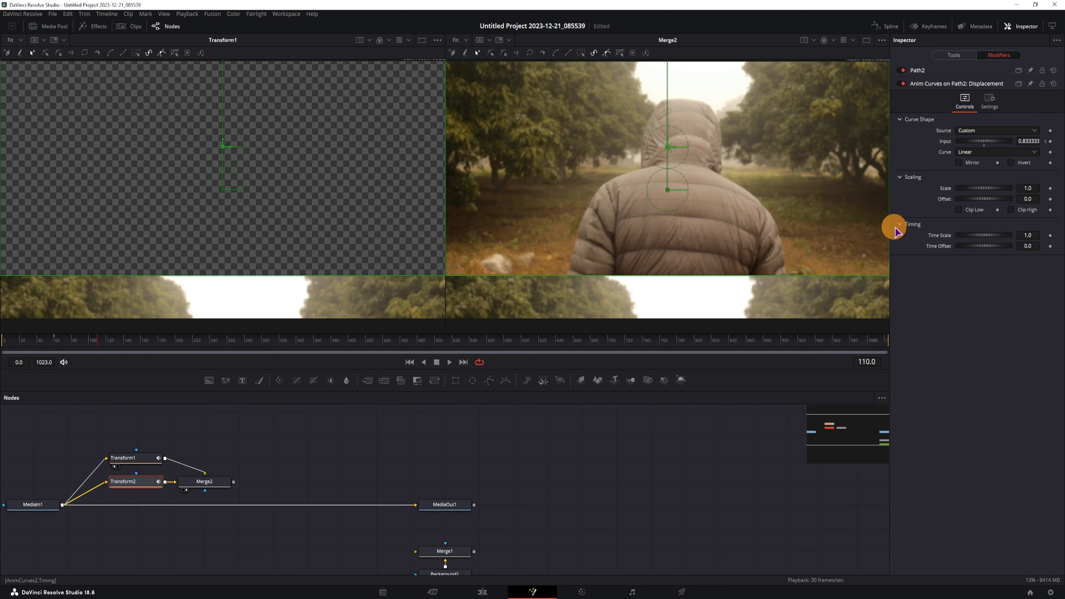
pyautogui.click(894, 231)
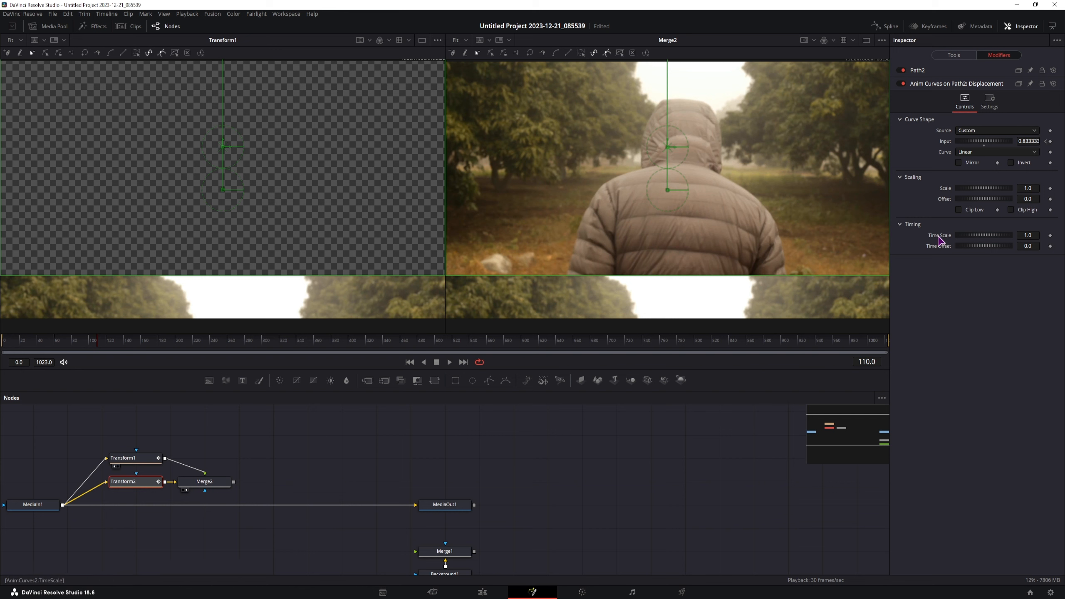
# Step: Add a custom Number control named Scroll Speed to Transform1, placed on its Controls page as a slider defaulting to 1.0
pyautogui.click(146, 461)
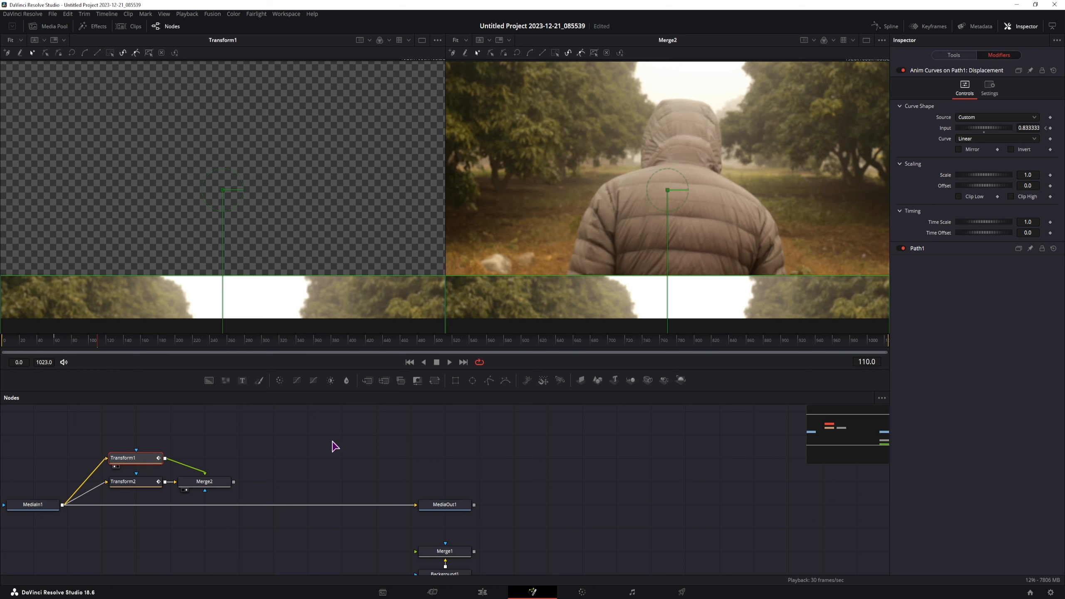
pyautogui.click(139, 458)
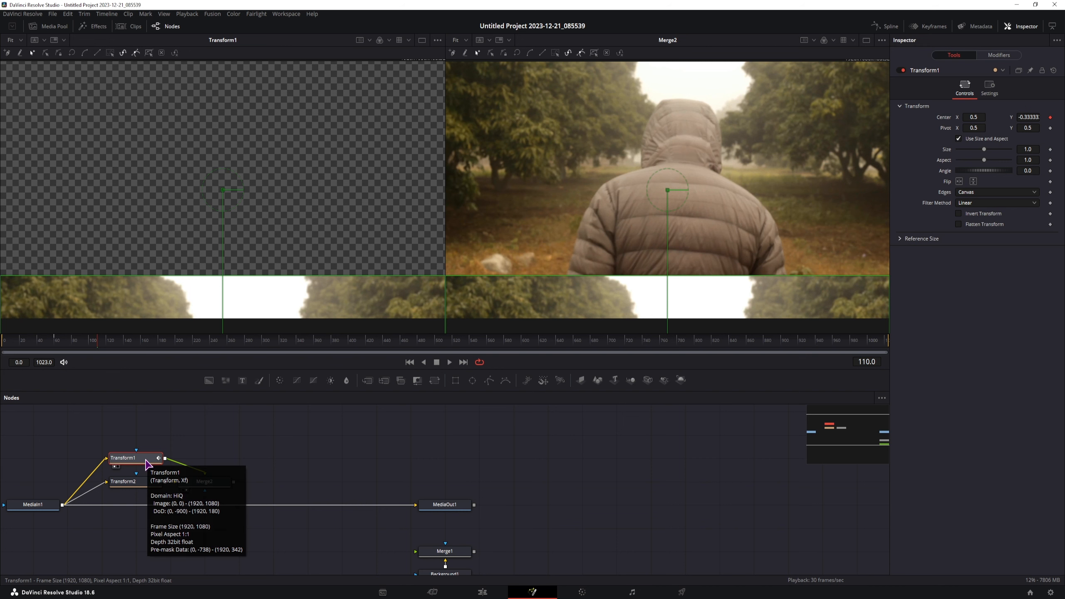
pyautogui.rightClick(147, 463)
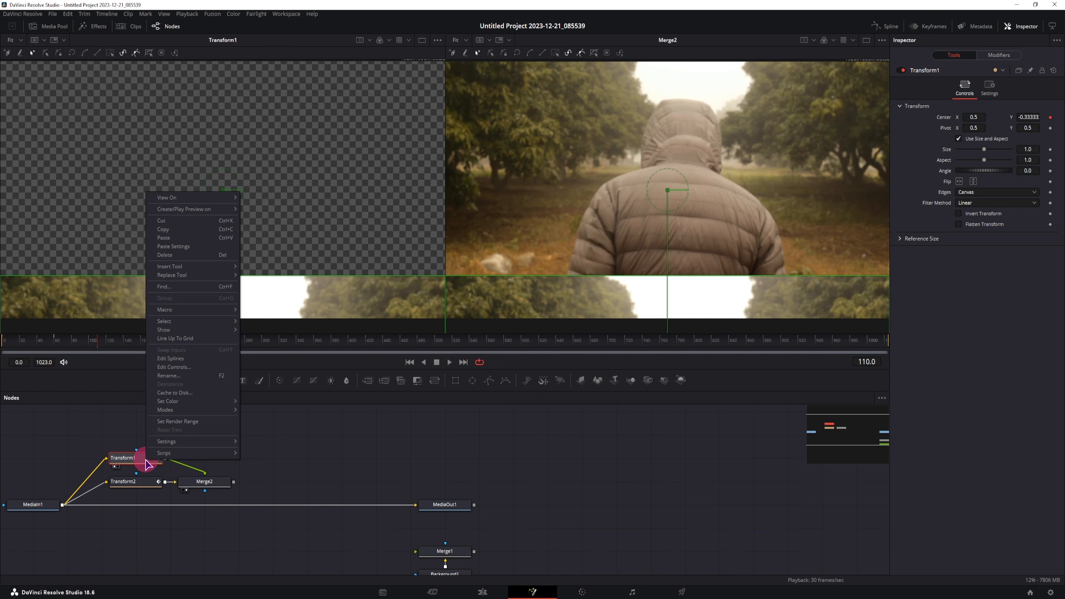
pyautogui.click(203, 367)
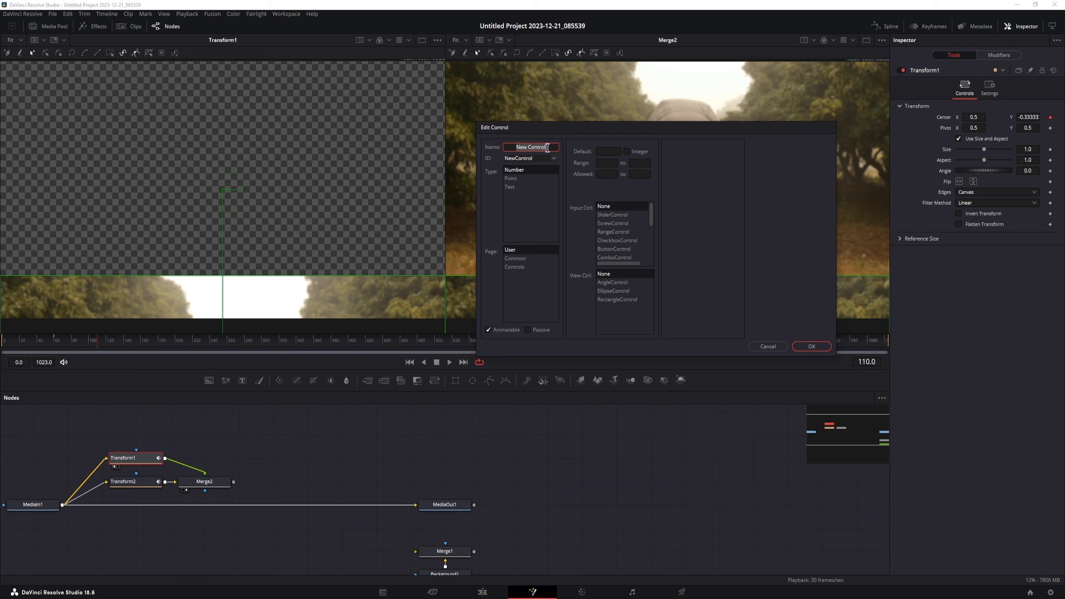
pyautogui.write('Scroll Speed')
pyautogui.click(521, 171)
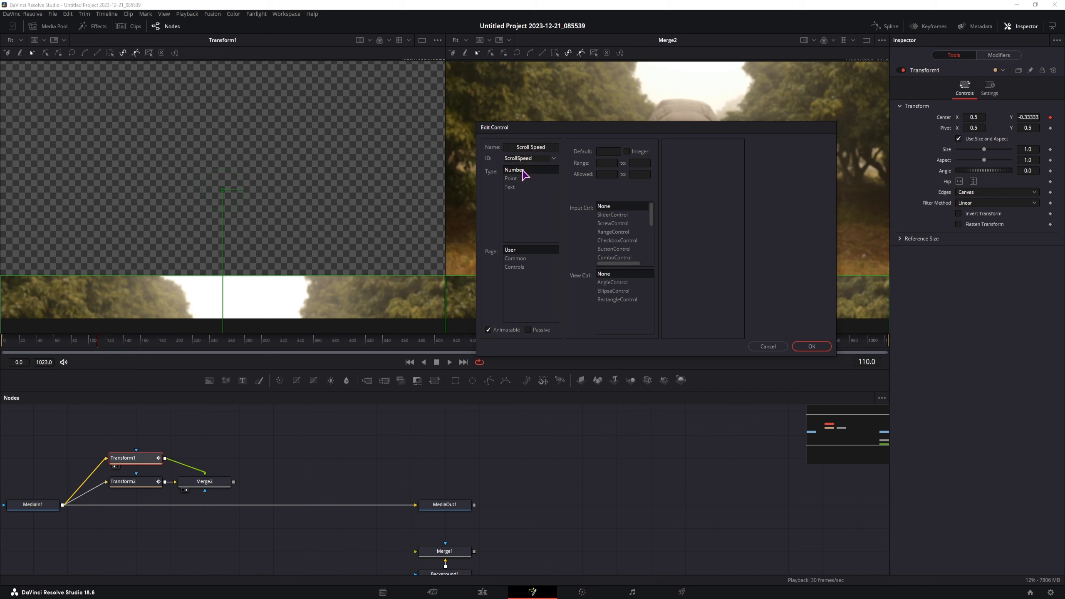
pyautogui.click(963, 89)
pyautogui.click(520, 267)
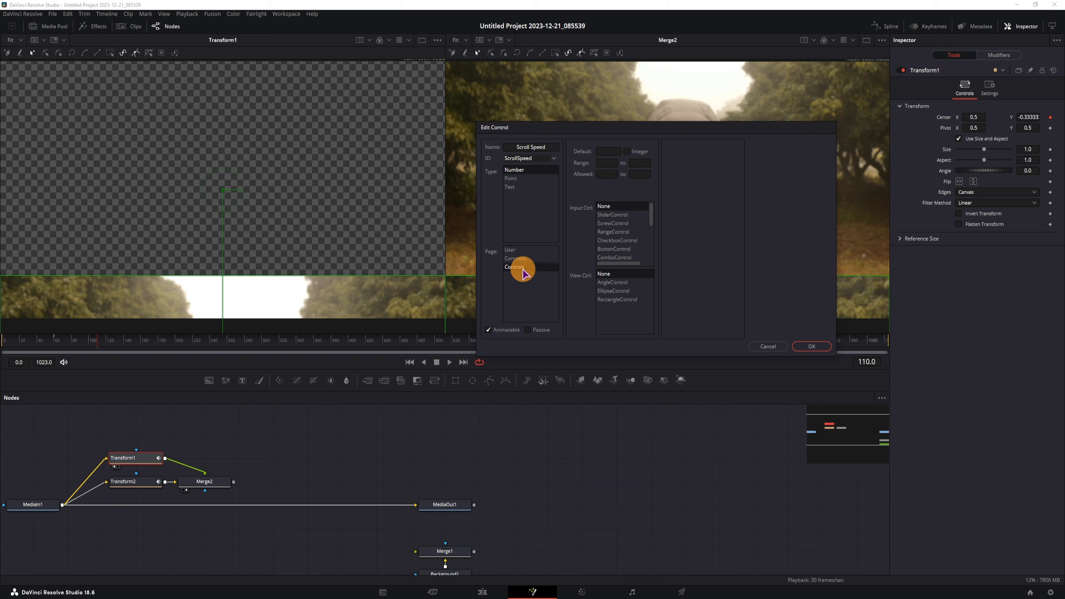
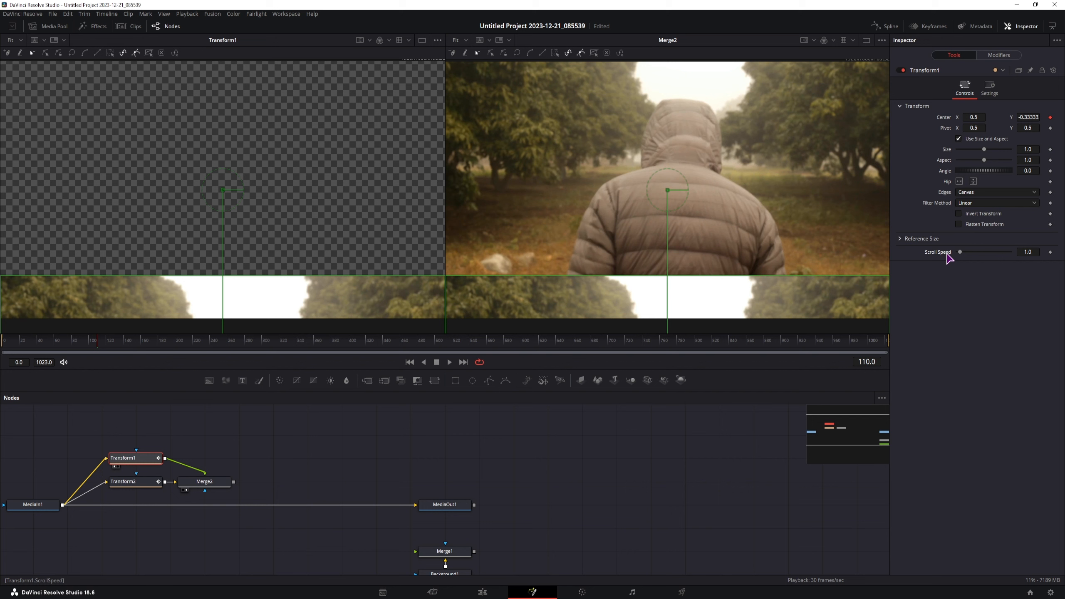
# Step: Link the Time Scale of Transform1's Anim Curves to the new control with the expression Transform1.ScrollSpeed
pyautogui.click(48, 581)
pyautogui.click(1000, 56)
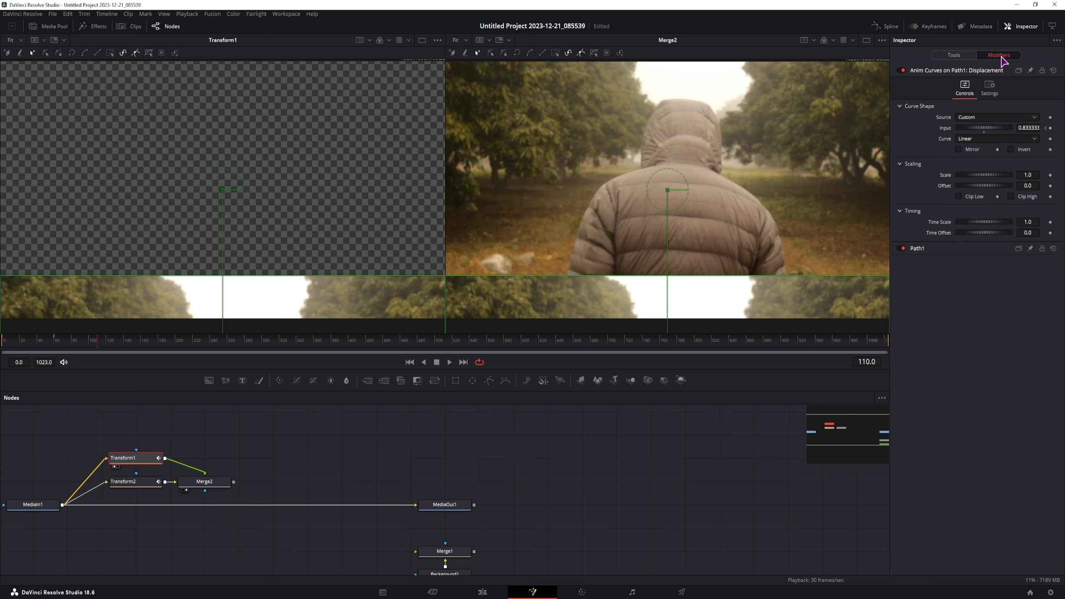
pyautogui.click(1031, 223)
pyautogui.rightClick(941, 228)
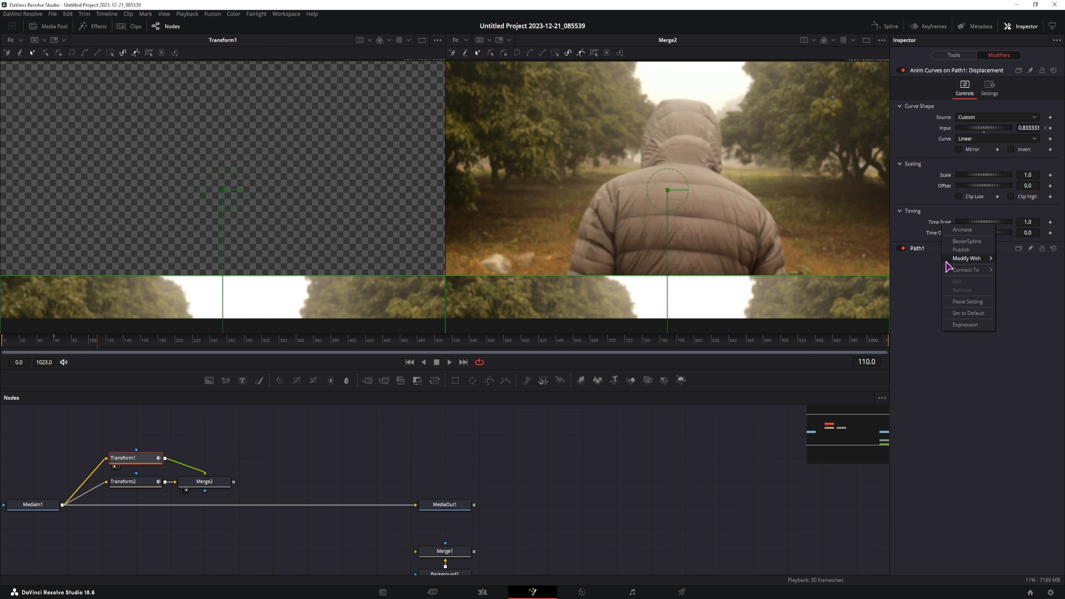
pyautogui.click(1036, 219)
pyautogui.write('=')
pyautogui.press('Return')
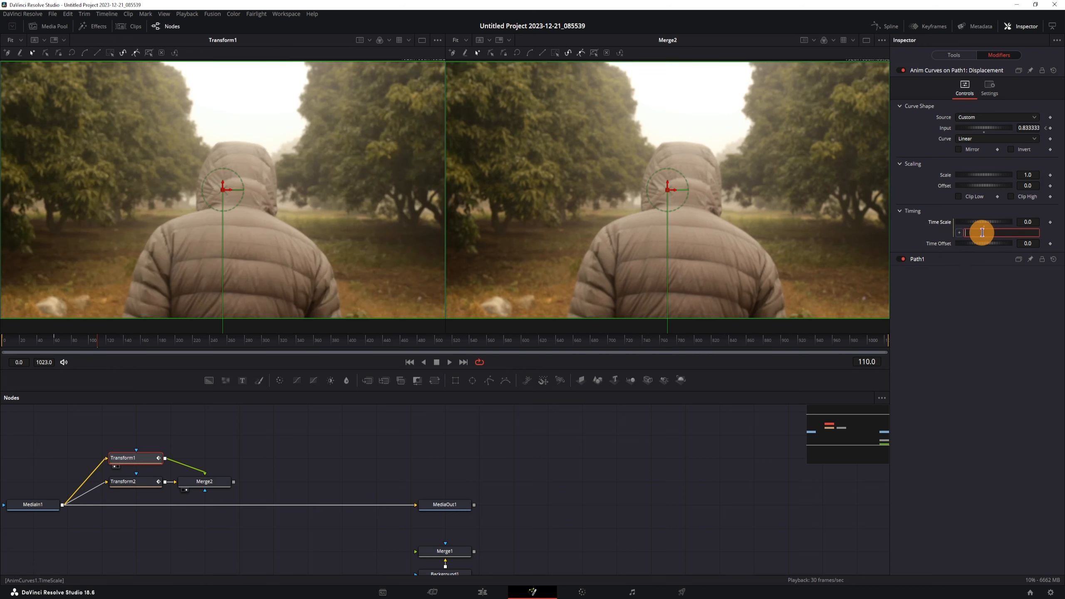
pyautogui.write('T')
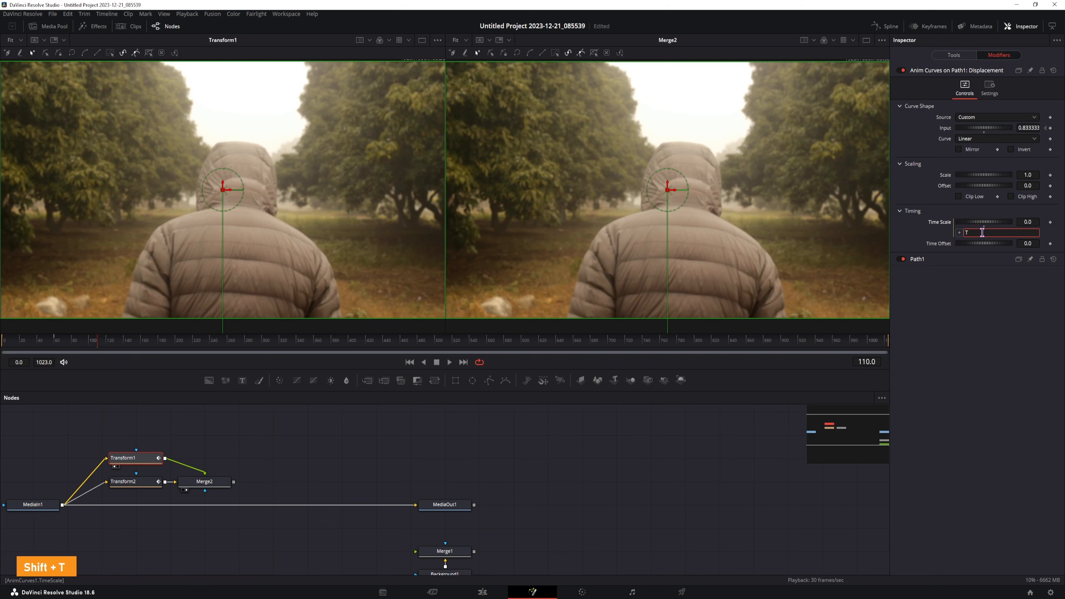
pyautogui.write('ransform1.ScrollSpeed')
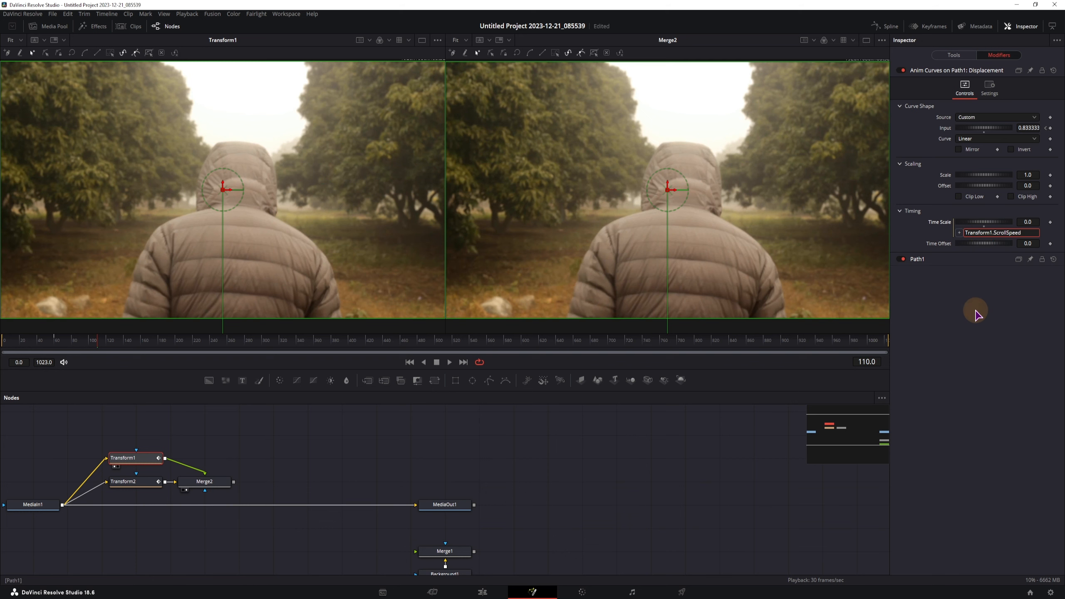
pyautogui.press('Tab')
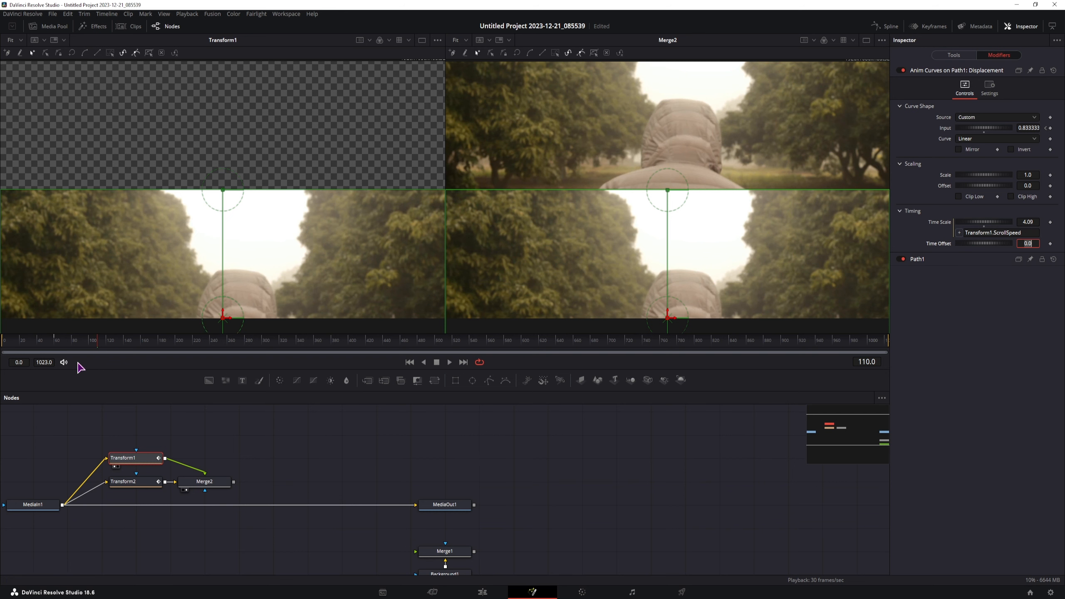
# Step: Preview the animation from frame 0 with a Scroll Speed of 4.09, and reset Transform1's Scroll Speed to 1.0
pyautogui.moveTo(34, 342); pyautogui.dragTo(6, 342)
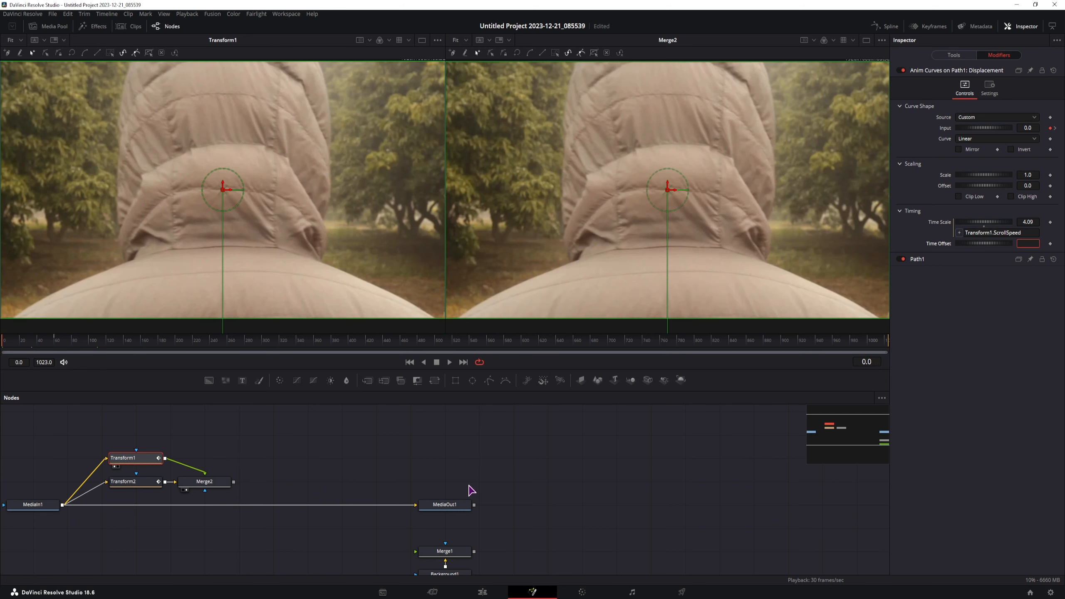
pyautogui.click(544, 485)
pyautogui.press('space')
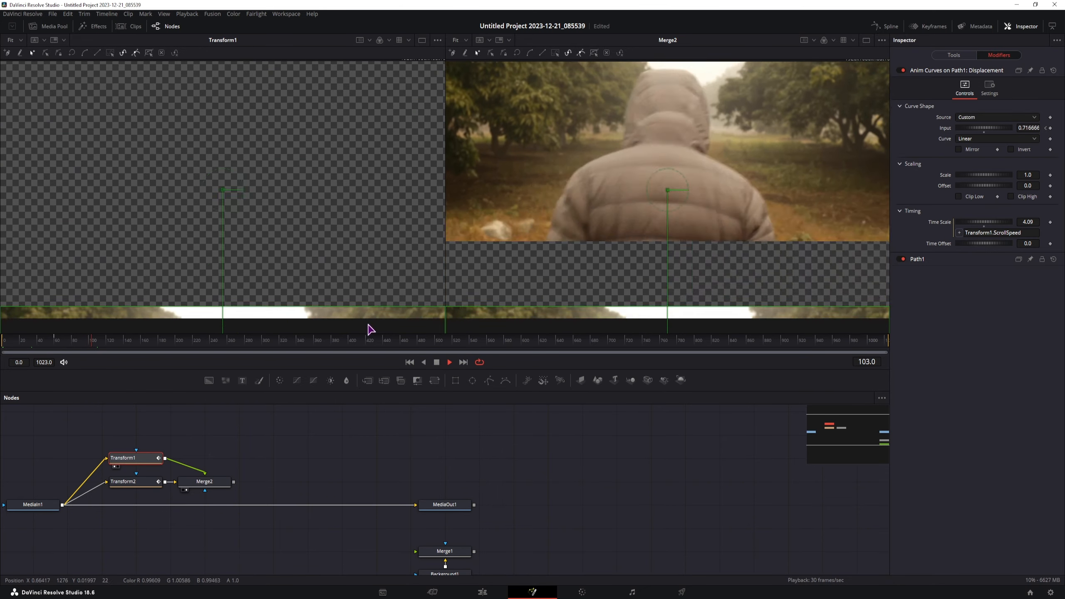
pyautogui.press('space')
pyautogui.click(960, 55)
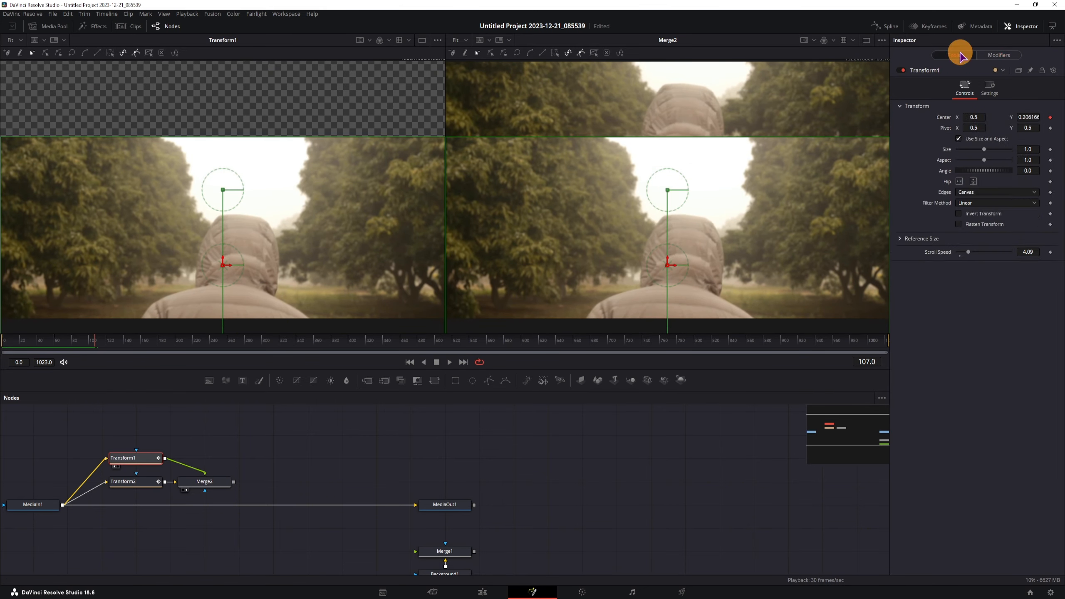
pyautogui.doubleClick(942, 251)
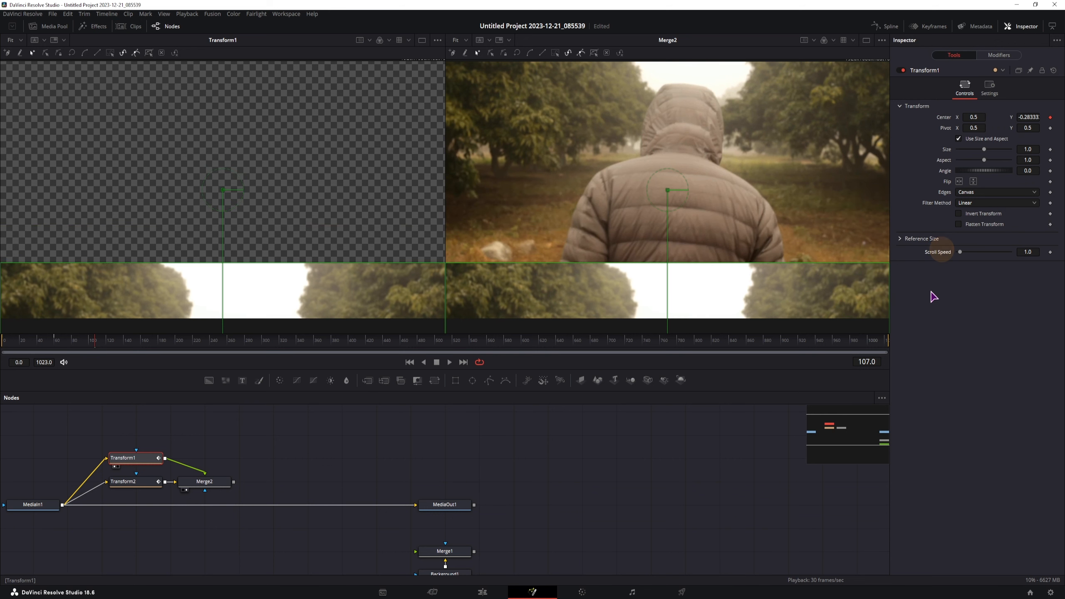
# Step: Link the Time Scale of Transform2's Anim Curves to the custom slider with the expression Transform1.ScrollSpeed
pyautogui.click(127, 487)
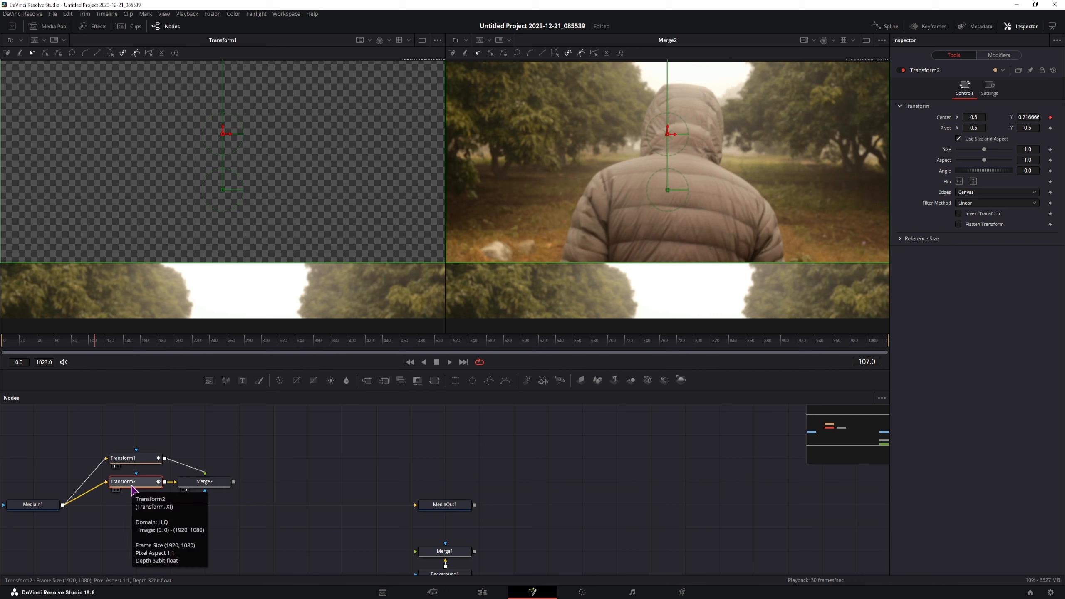
pyautogui.click(999, 55)
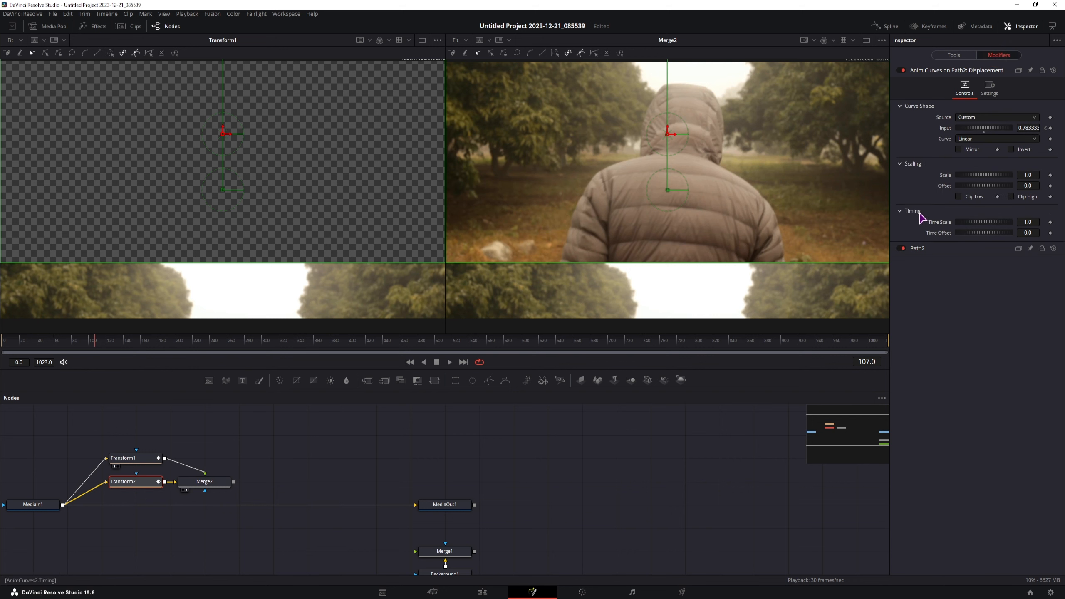
pyautogui.rightClick(943, 227)
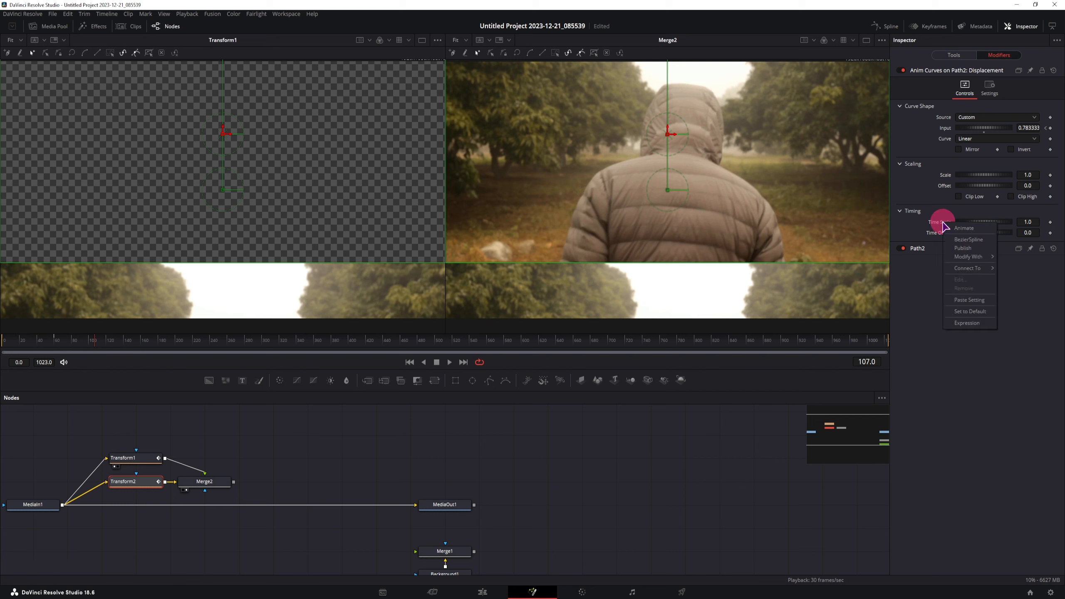
pyautogui.click(968, 323)
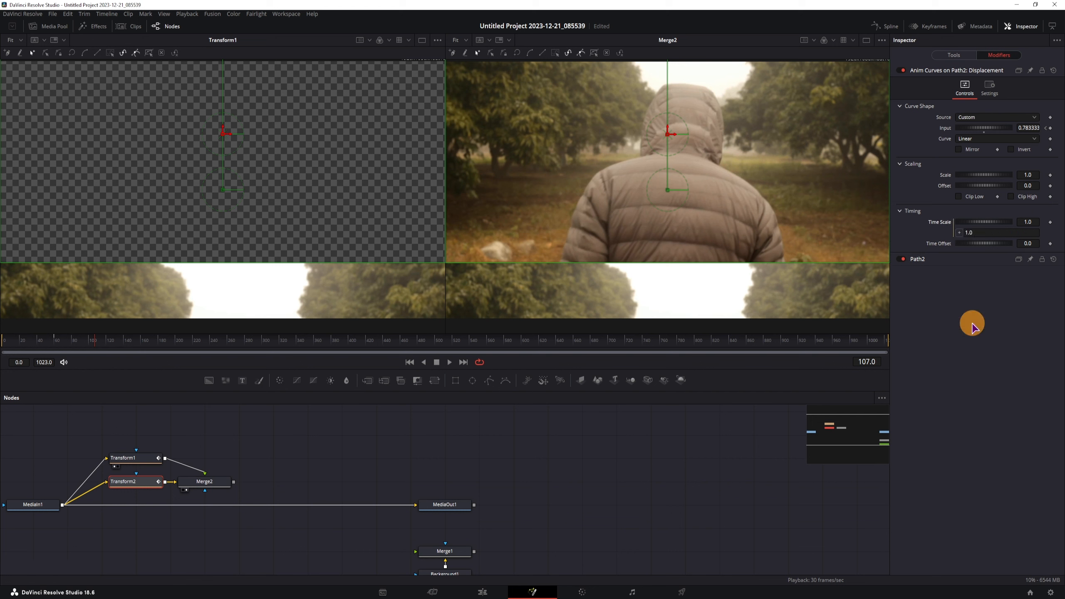
pyautogui.click(979, 233)
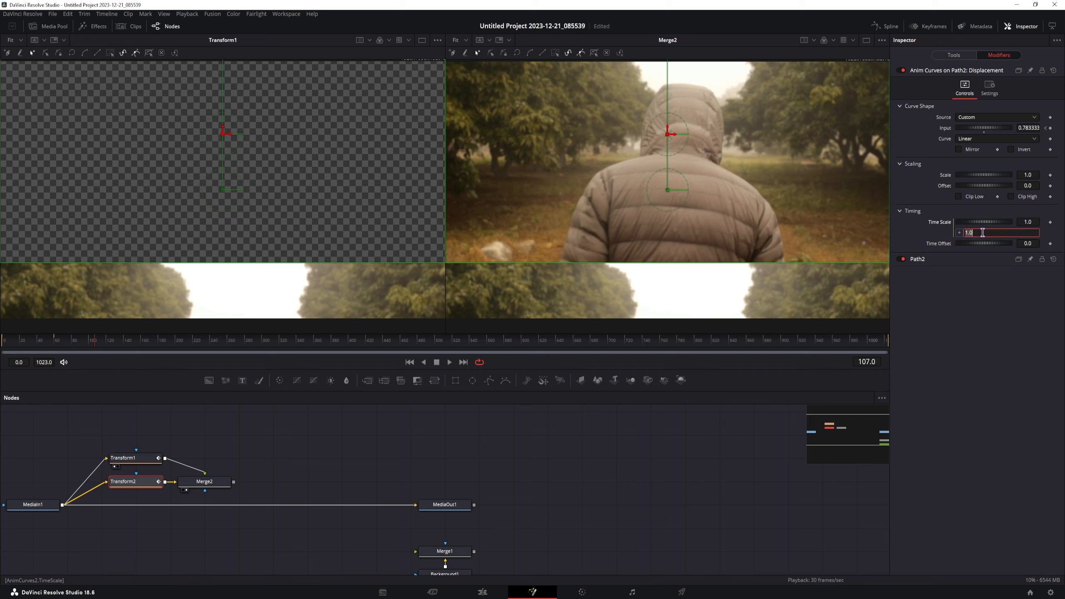
pyautogui.write('Transform1.ScrollSpeed')
pyautogui.press('Tab')
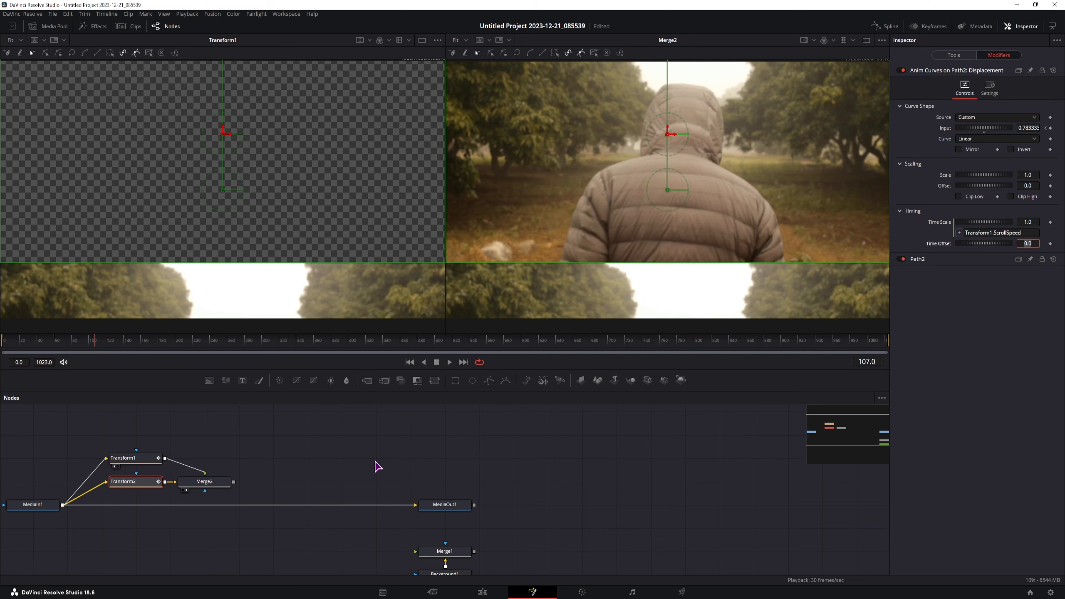
# Step: Preview the merged loop from the start while varying Transform1's Scroll Speed, including 3.58, and return it to 1.0
pyautogui.click(134, 458)
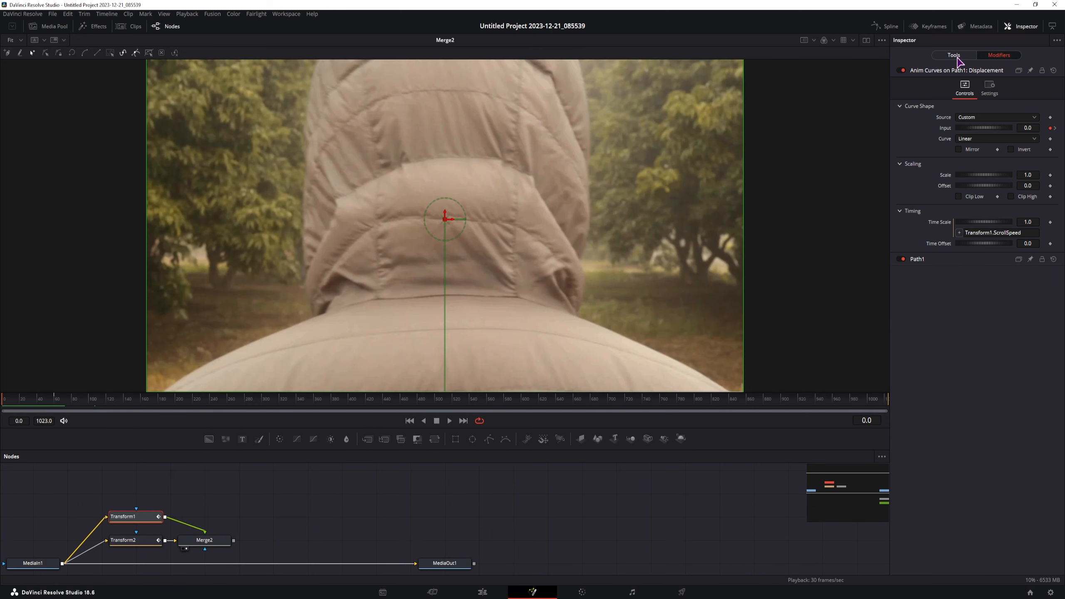
pyautogui.click(957, 57)
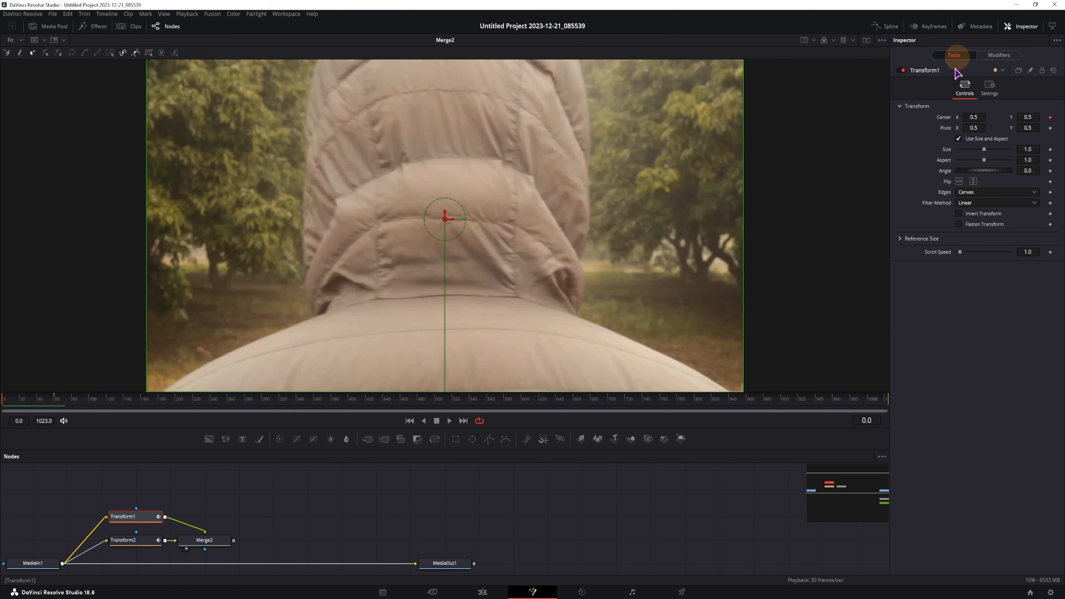
pyautogui.click(7, 403)
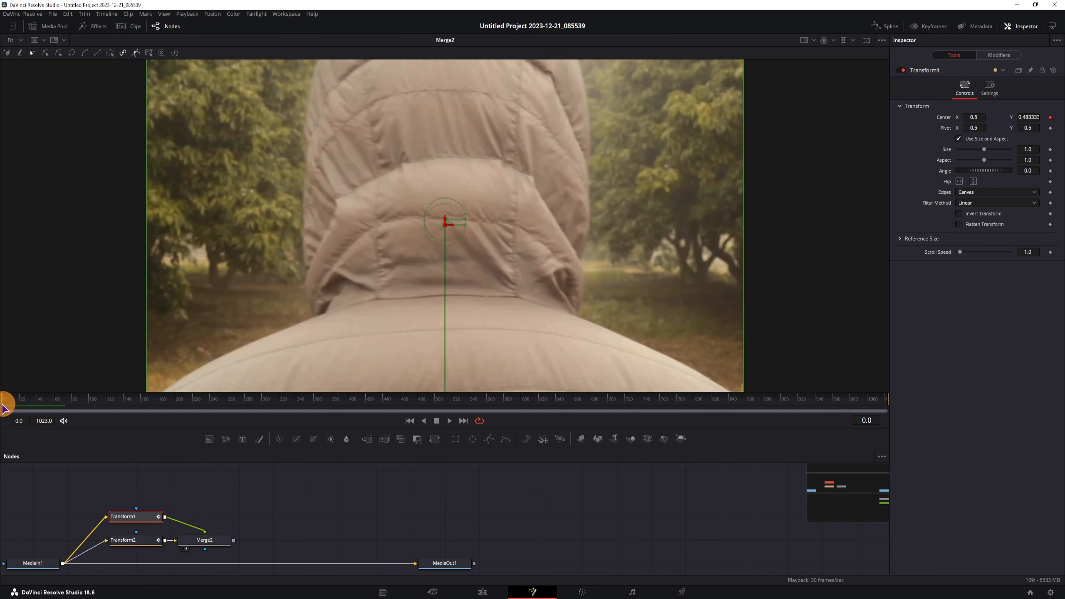
pyautogui.click(556, 518)
pyautogui.press('space')
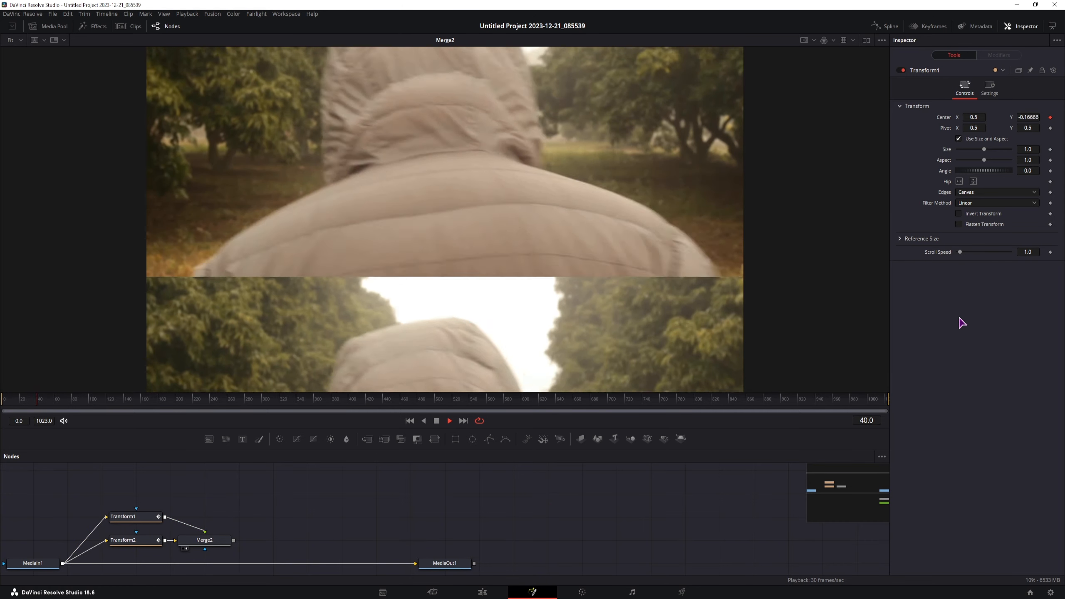
pyautogui.moveTo(1029, 251); pyautogui.dragTo(538, 247)
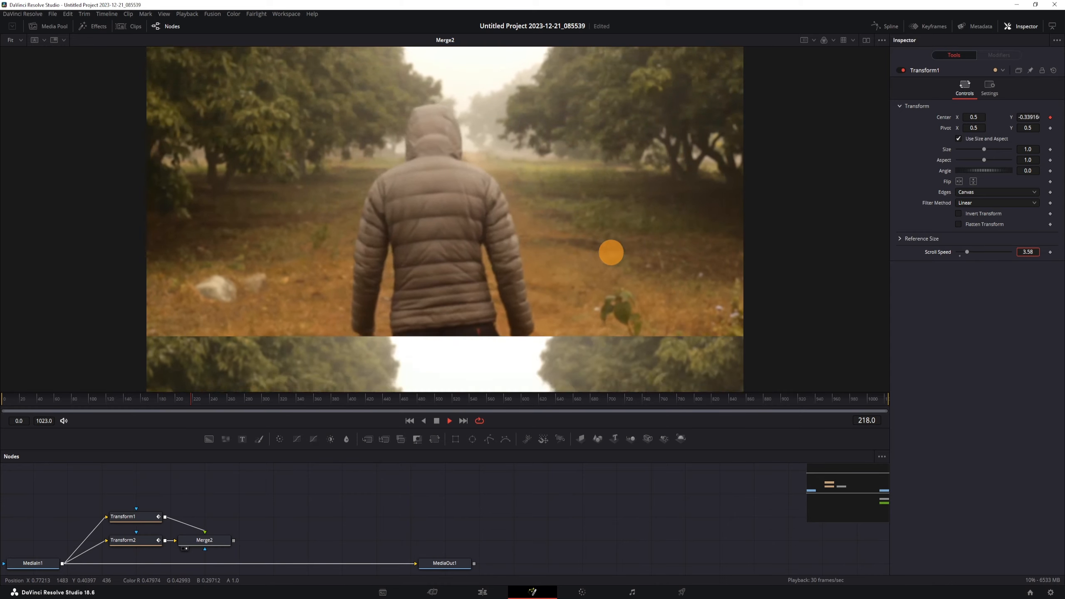
pyautogui.moveTo(680, 258); pyautogui.dragTo(932, 256)
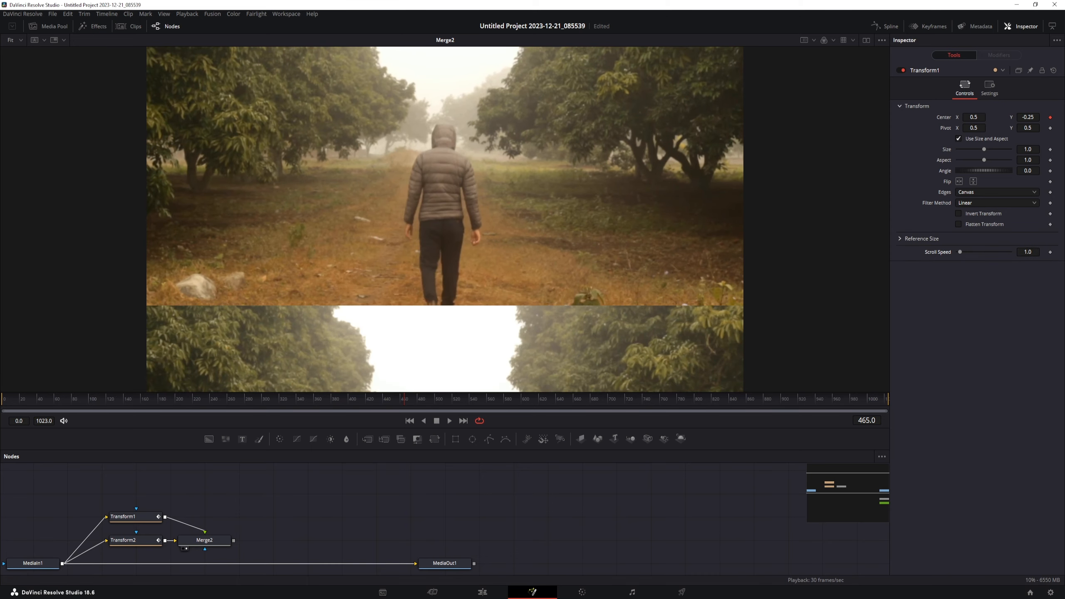
# Step: Keyframe Transform1's Scroll Speed at 1.0 on frame 39 and raise it to 11.34 on frame 140
pyautogui.moveTo(27, 402)
pyautogui.mouseDown()
pyautogui.moveTo(53, 400)
pyautogui.moveTo(37, 406)
pyautogui.mouseUp()
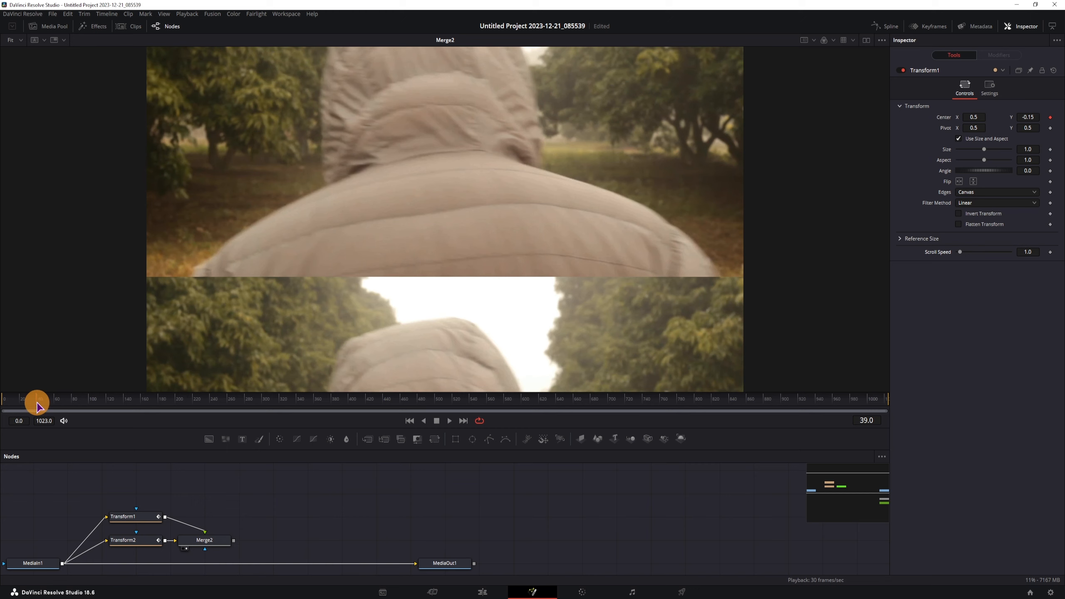
pyautogui.click(1051, 252)
pyautogui.click(123, 402)
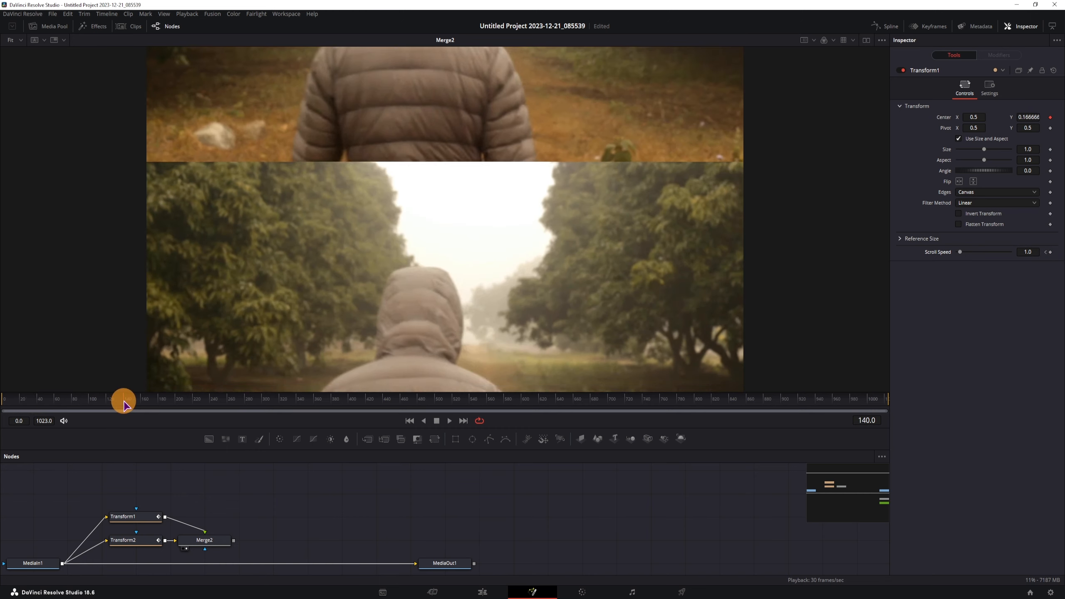
pyautogui.moveTo(966, 253); pyautogui.dragTo(990, 253)
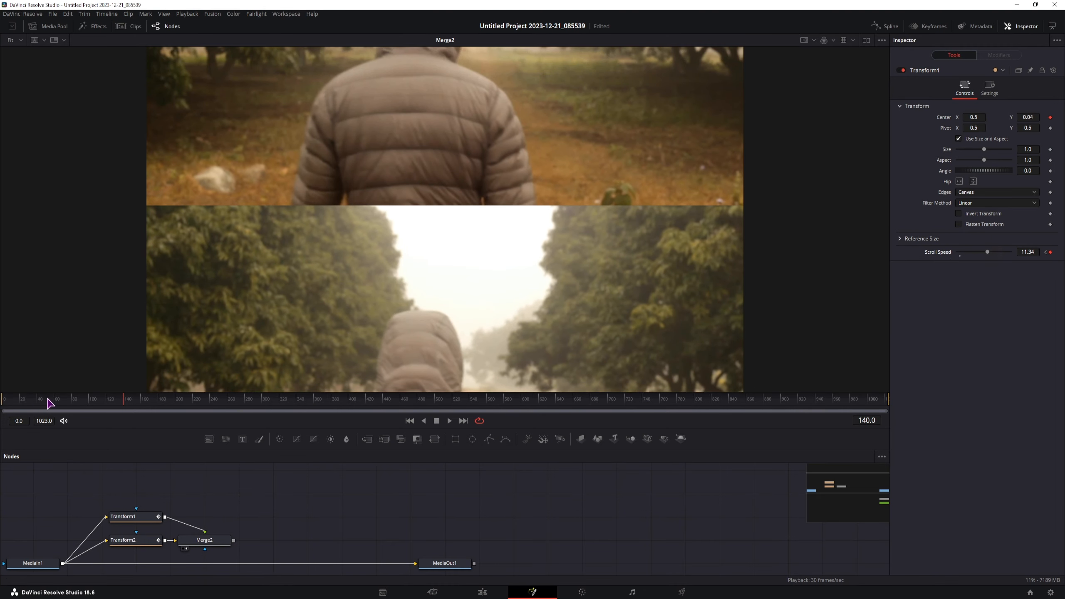
# Step: Play the animation from about frame 31 to check the scroll acceleration
pyautogui.moveTo(48, 402); pyautogui.dragTo(29, 401)
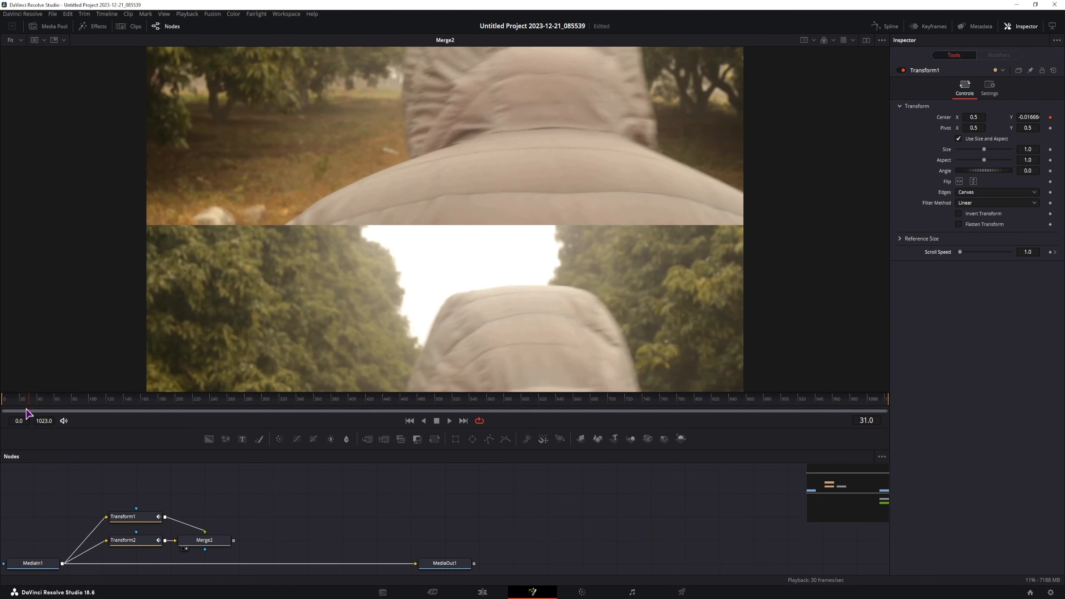
pyautogui.press('space')
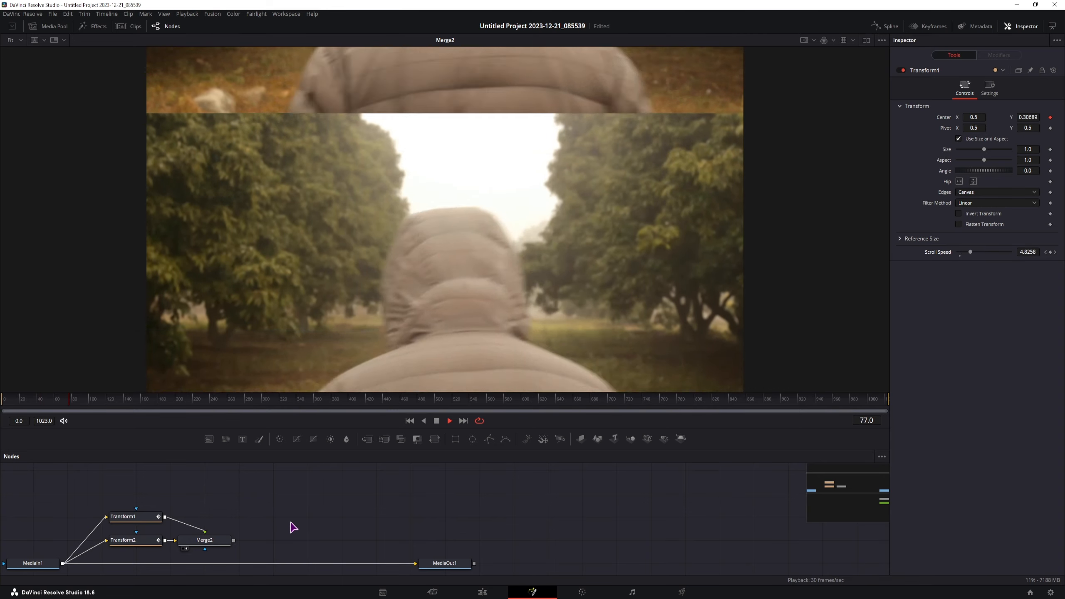
pyautogui.press('space')
# Step: Keyframe Transform1's Scroll Speed on frame 300 and set it to 1.0 on the preceding frame 299
pyautogui.moveTo(251, 398); pyautogui.dragTo(262, 399)
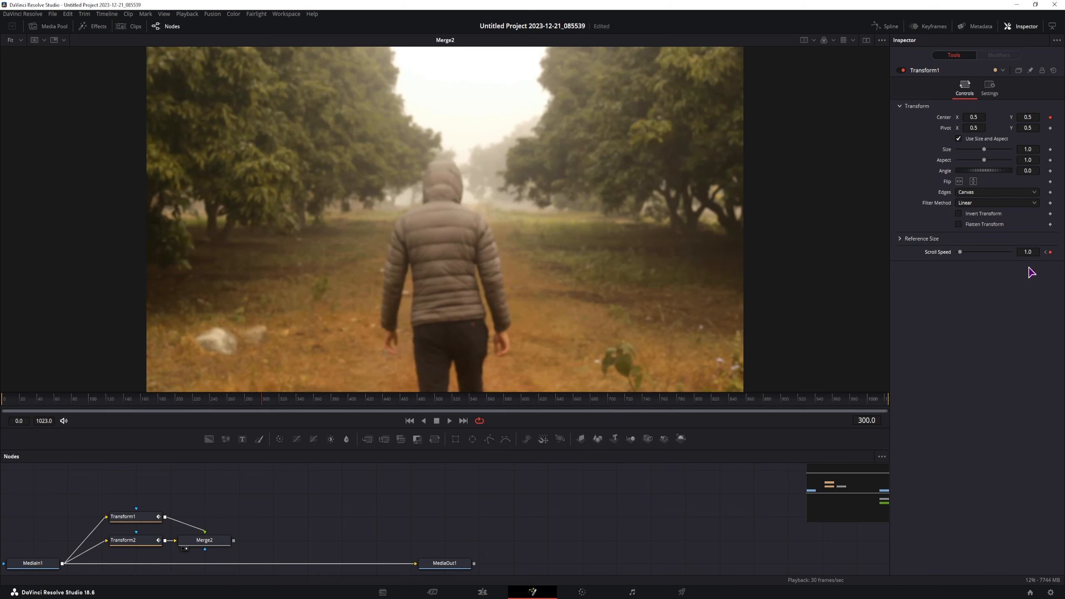
pyautogui.click(1051, 252)
pyautogui.moveTo(961, 252); pyautogui.dragTo(944, 251)
pyautogui.press('Left')
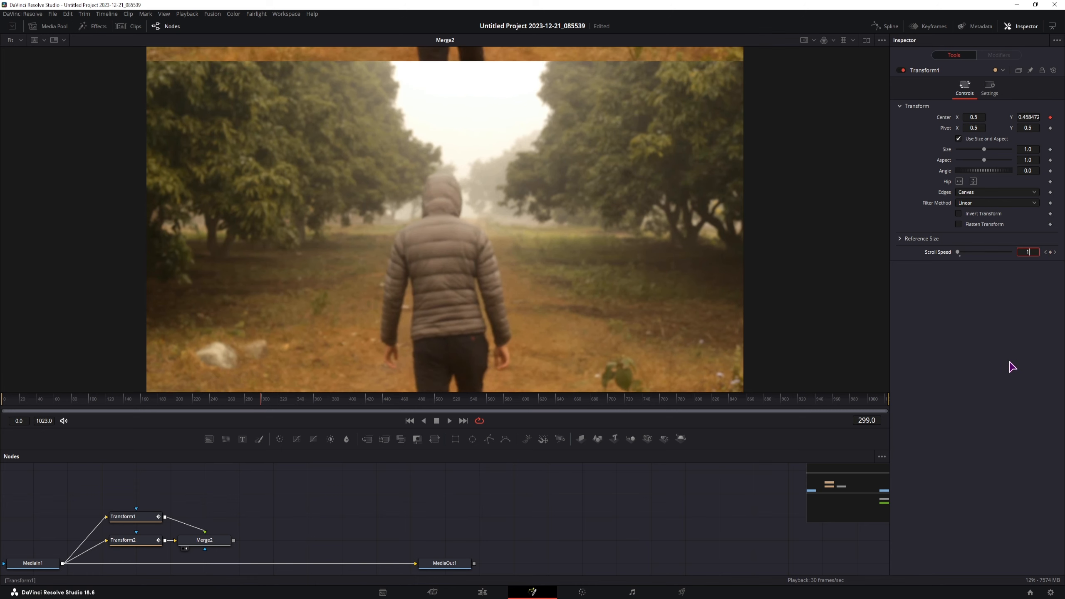
# Step: Preview the keyframed scroll from frame 279 and again from frame 7
pyautogui.click(244, 399)
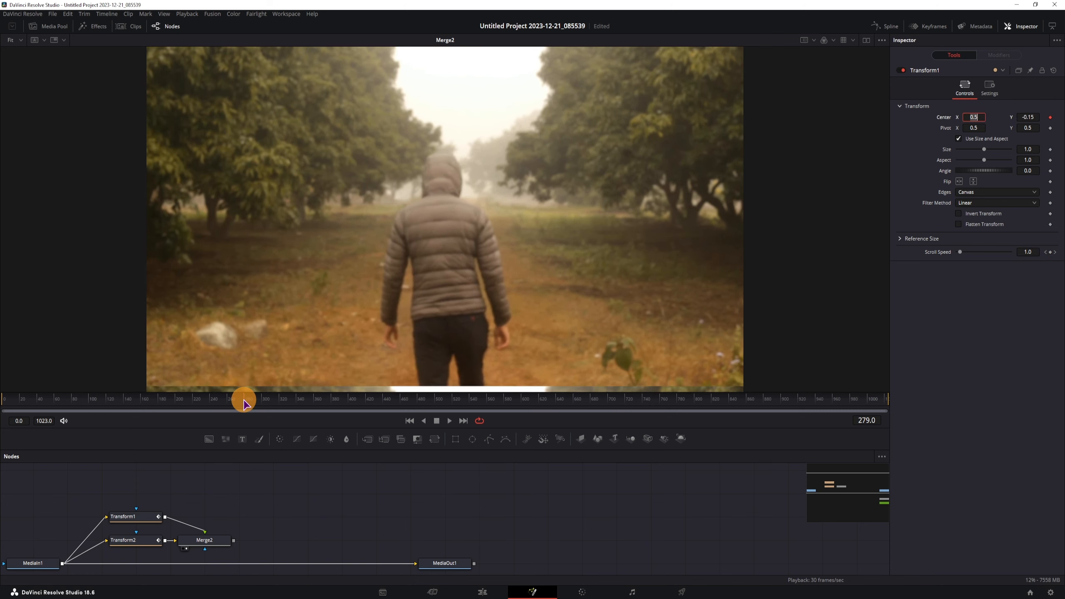
pyautogui.click(562, 532)
pyautogui.press('space')
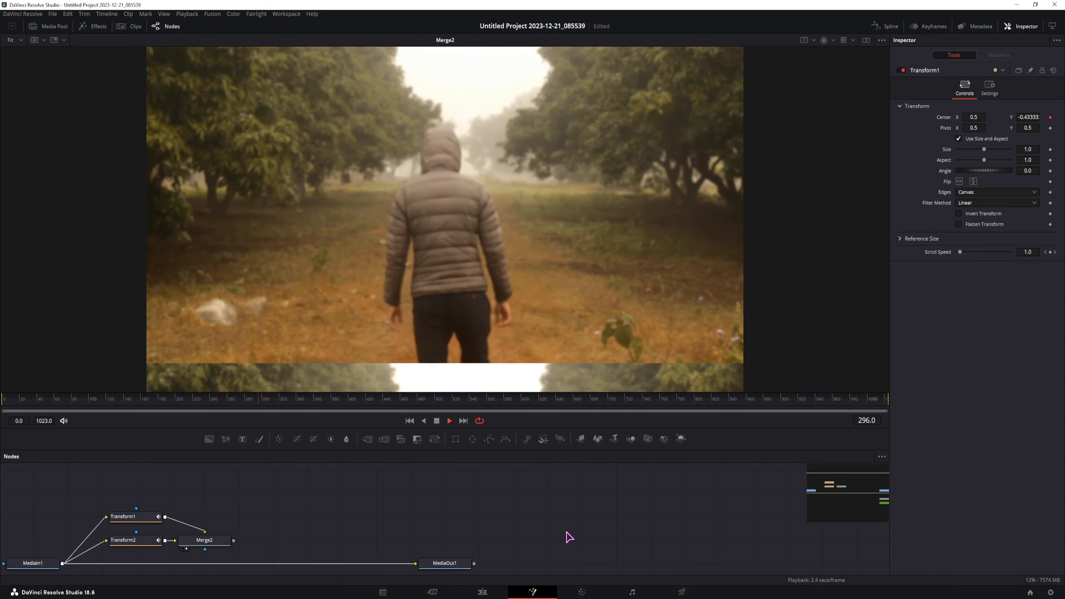
pyautogui.click(8, 399)
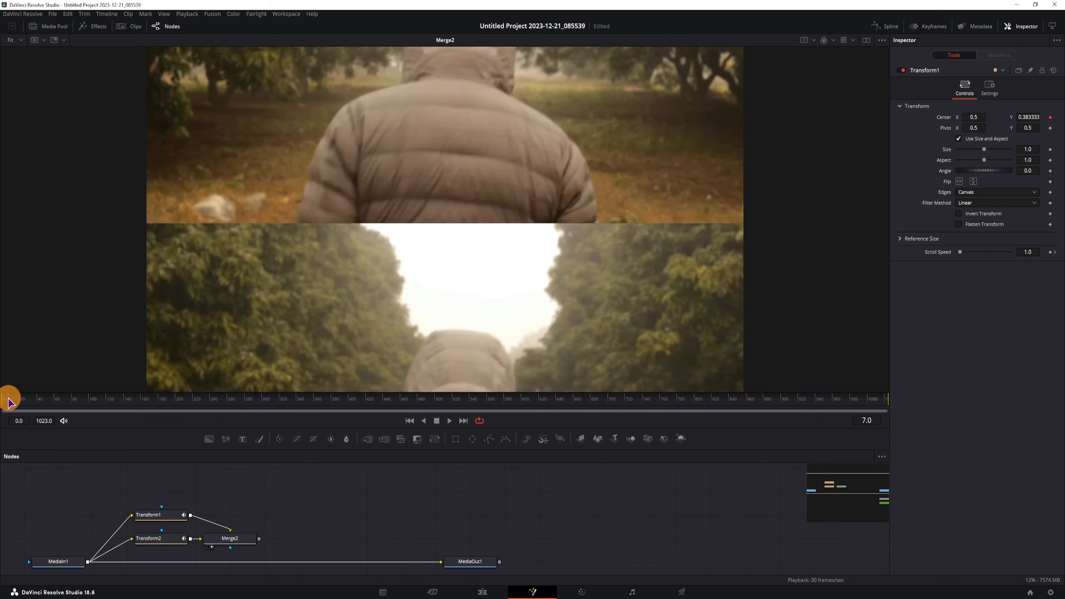
pyautogui.press('space')
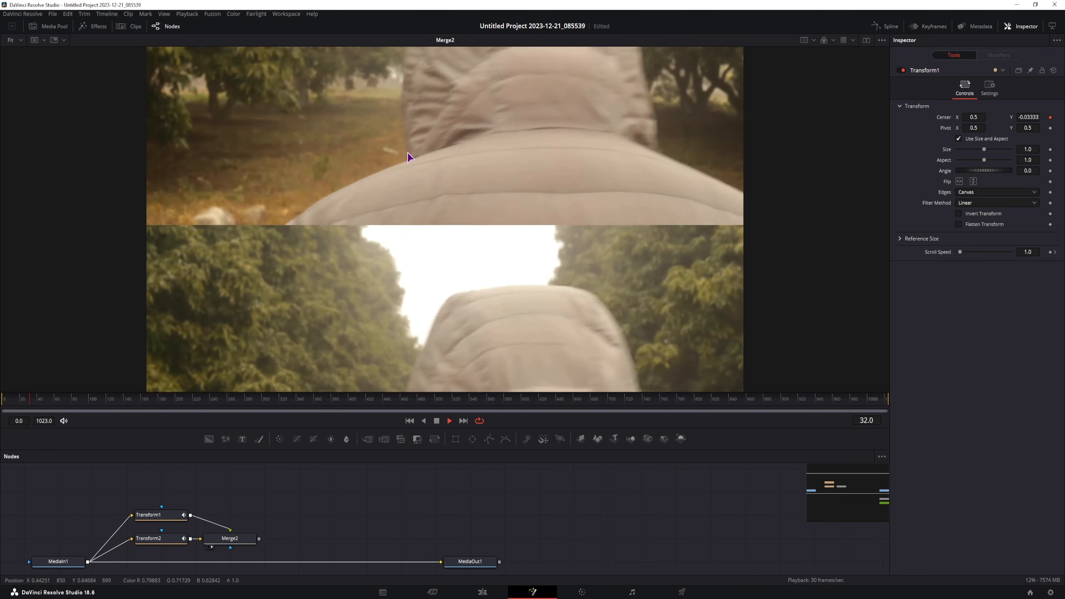
pyautogui.press('space')
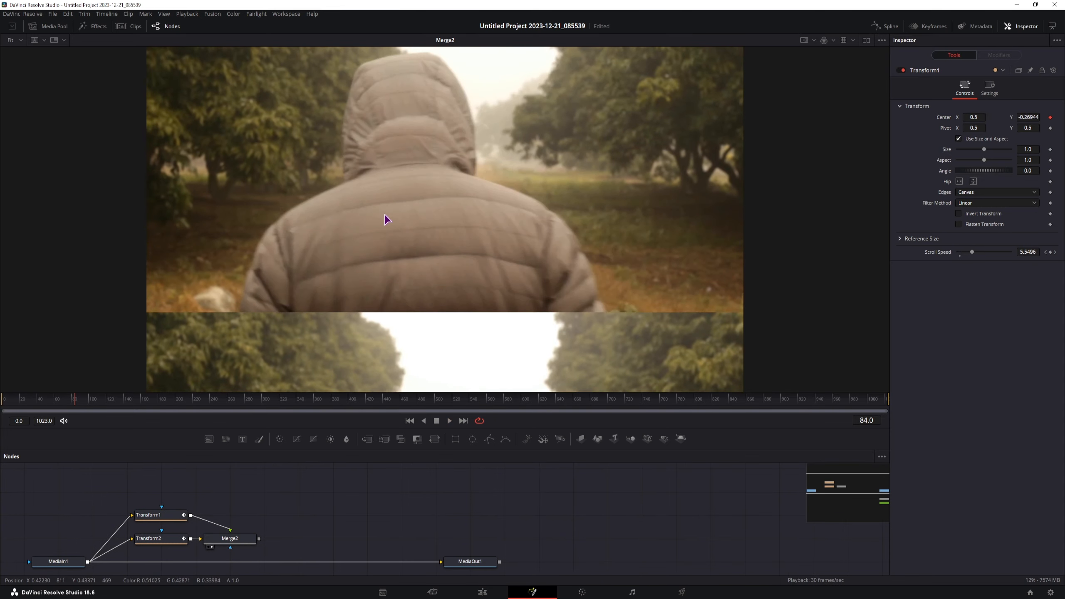
# Step: Enable Invert Transform on both Transform1 and Transform2 and play the reversed scroll from near the start
pyautogui.click(172, 520)
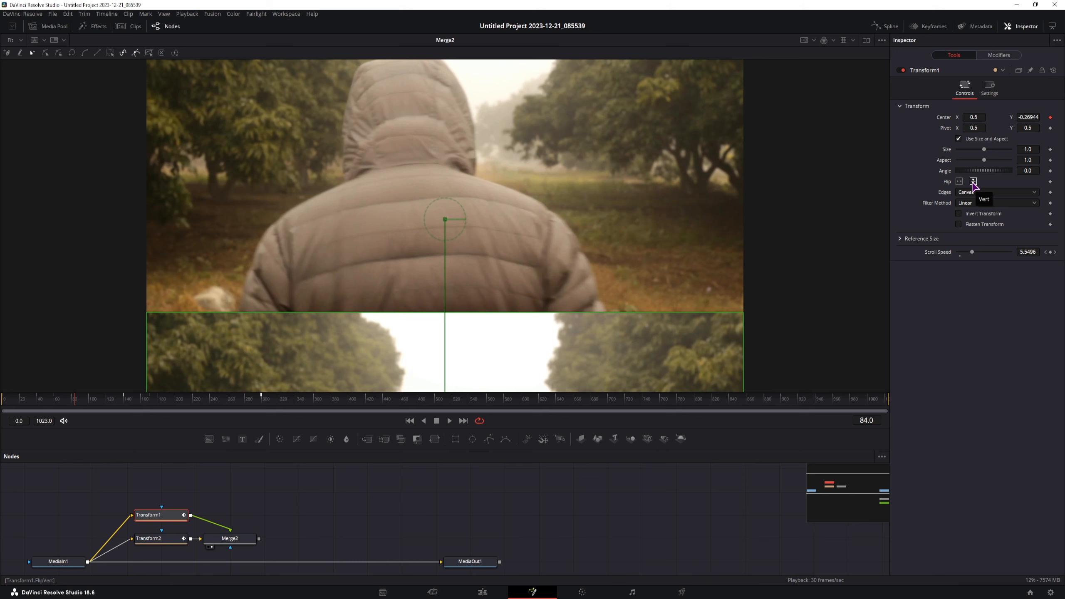
pyautogui.click(959, 213)
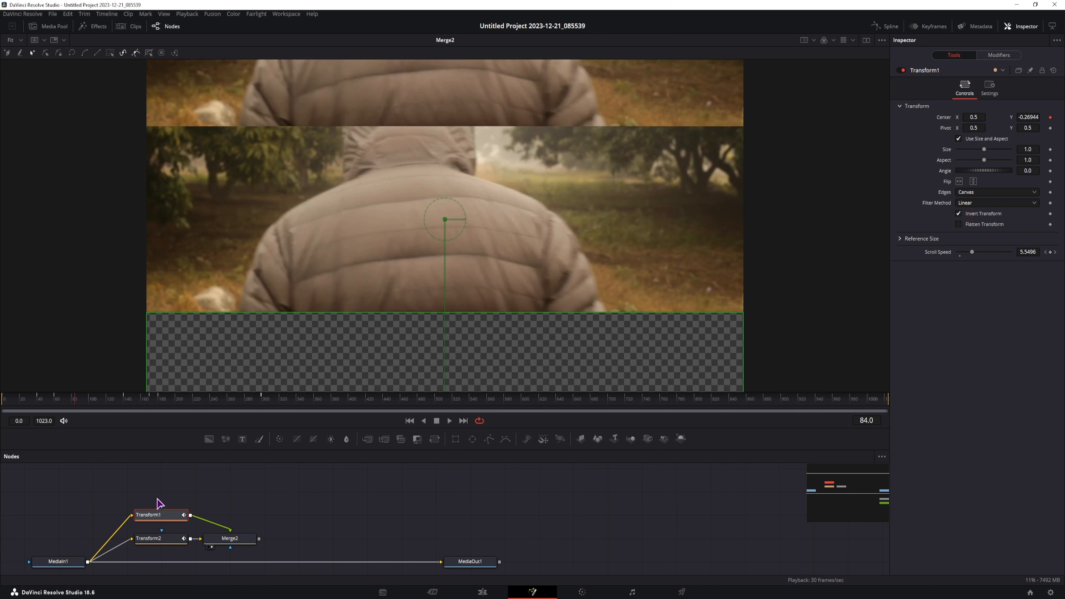
pyautogui.click(169, 539)
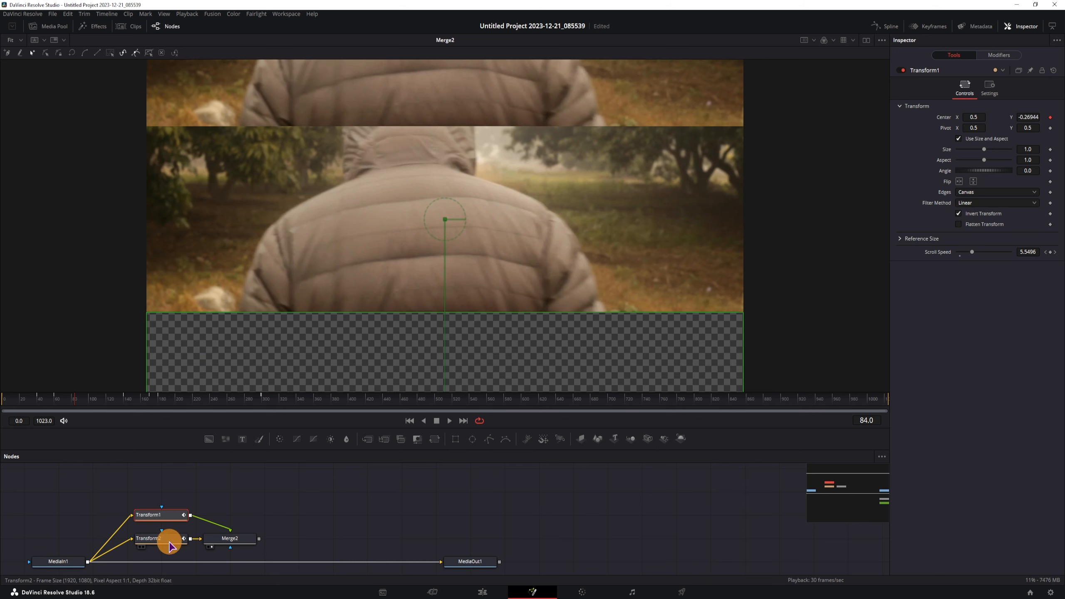
pyautogui.click(959, 214)
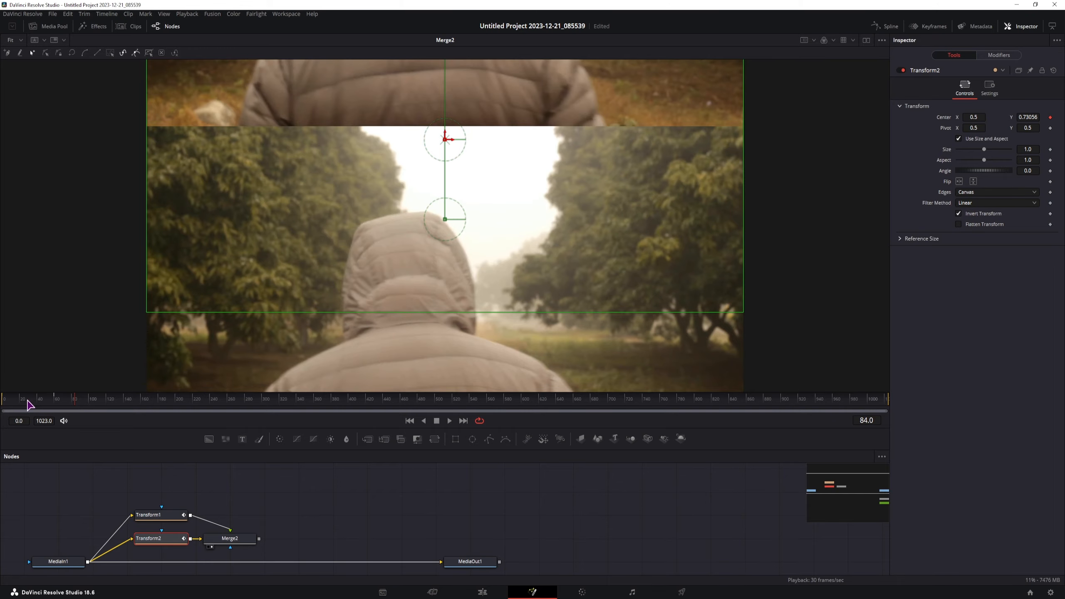
pyautogui.click(13, 399)
pyautogui.press('space')
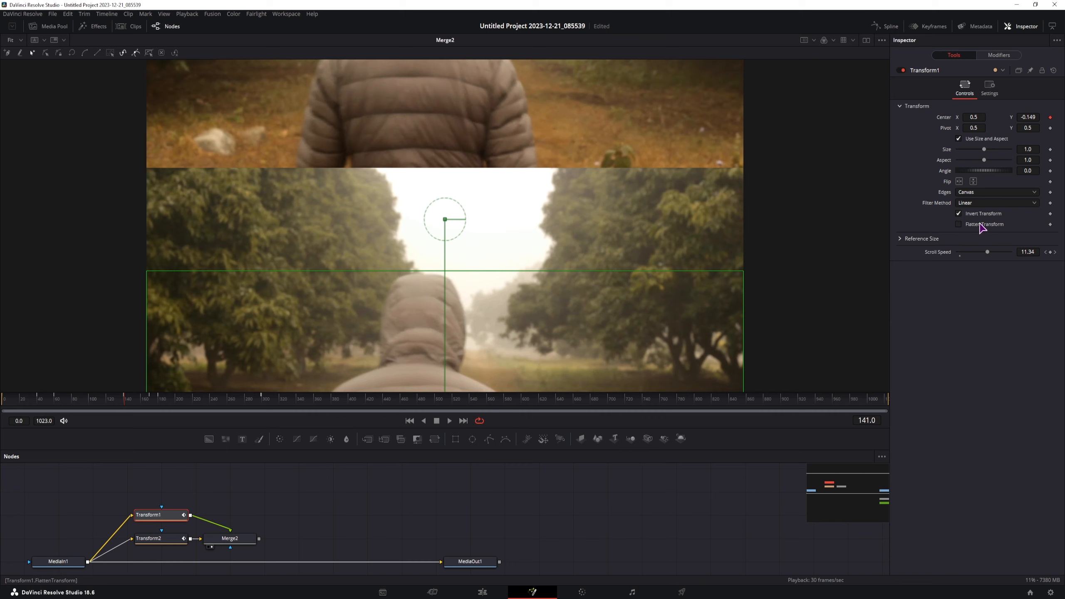
# Step: Disable Invert Transform on both Transform1 and Transform2
pyautogui.click(959, 213)
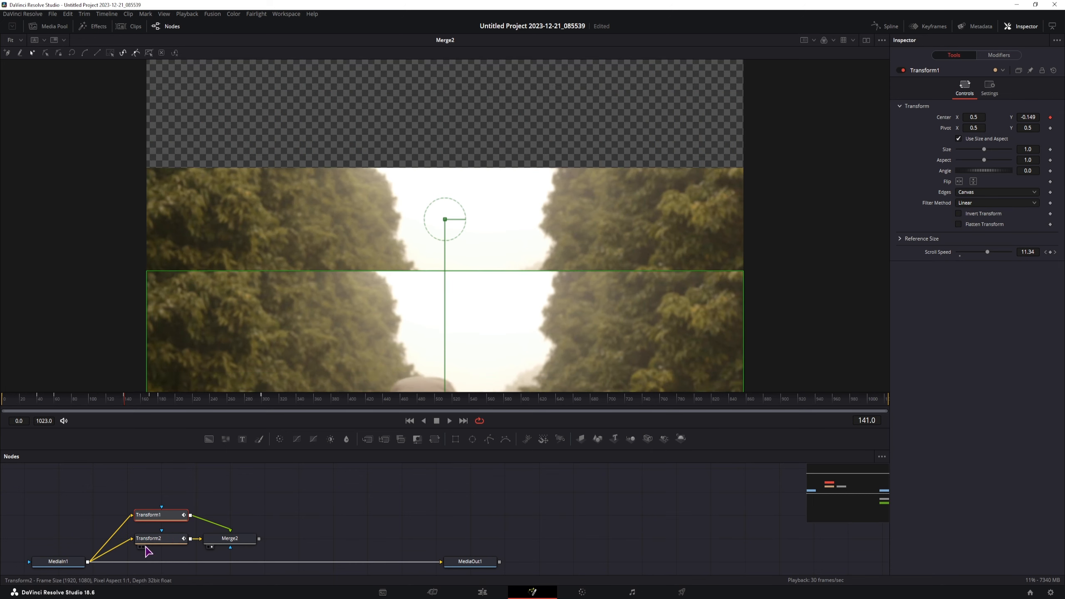
pyautogui.click(163, 540)
pyautogui.click(959, 213)
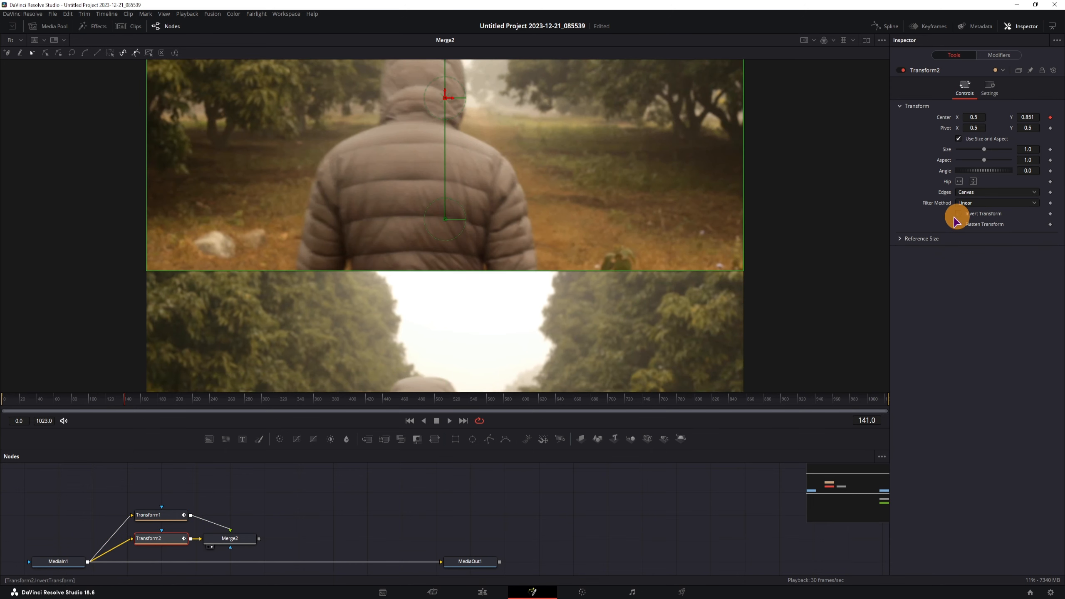
# Step: Pin Transform2's controls beside Transform1's and link its Invert Transform with the expression Transform1.InvertTransform
pyautogui.click(1031, 71)
pyautogui.click(162, 516)
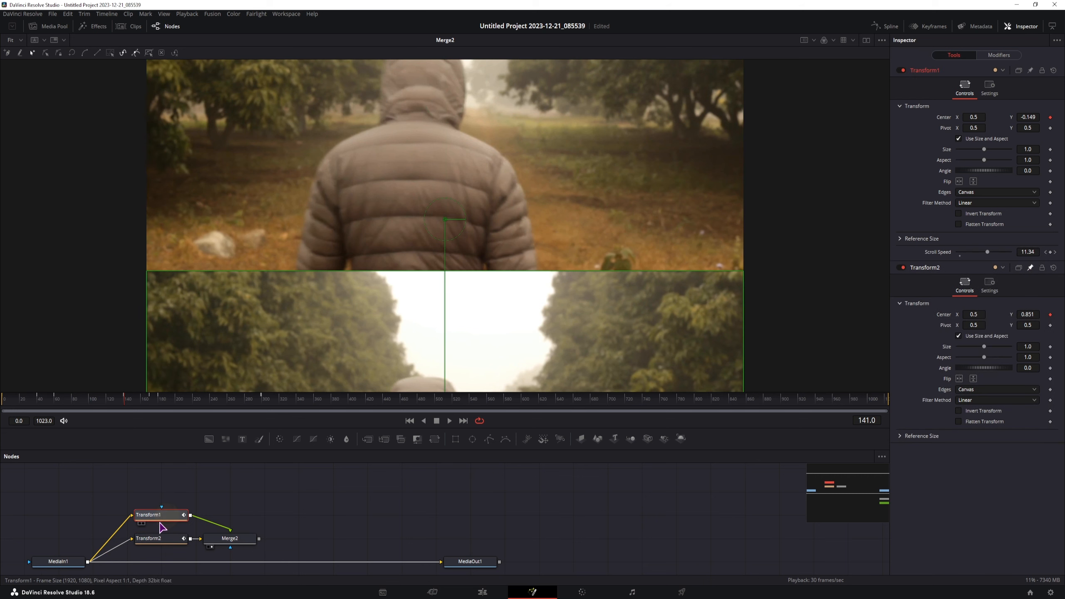
pyautogui.rightClick(983, 412)
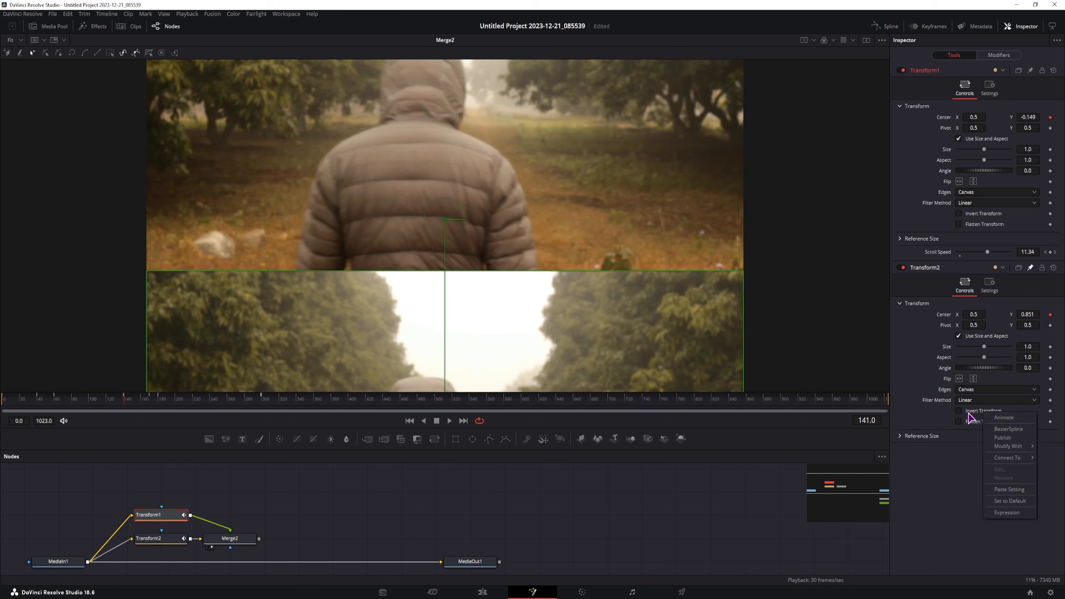
pyautogui.click(1003, 514)
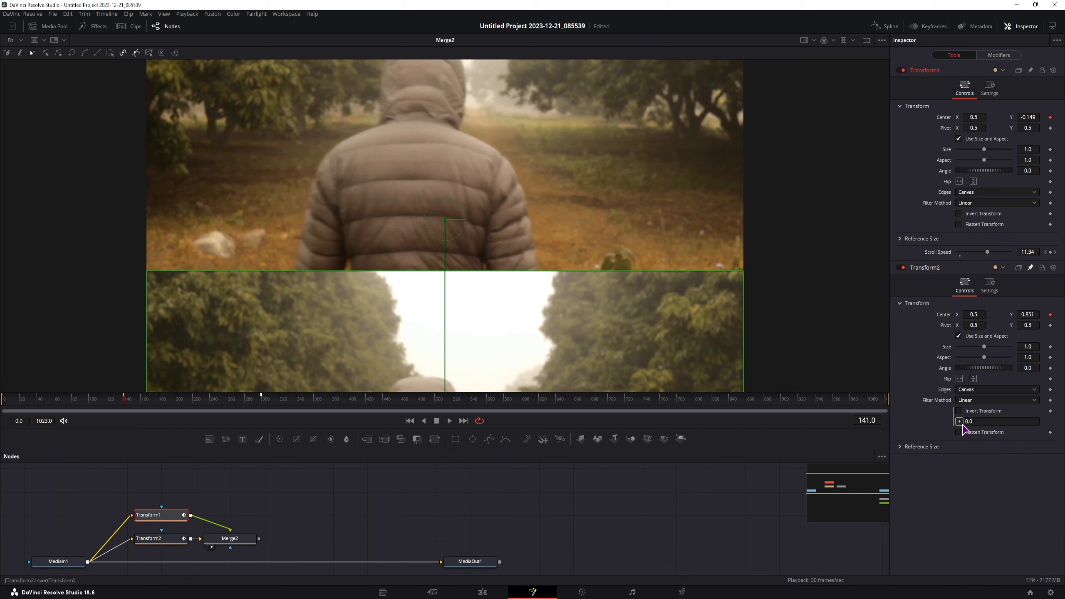
pyautogui.moveTo(959, 421); pyautogui.dragTo(972, 216)
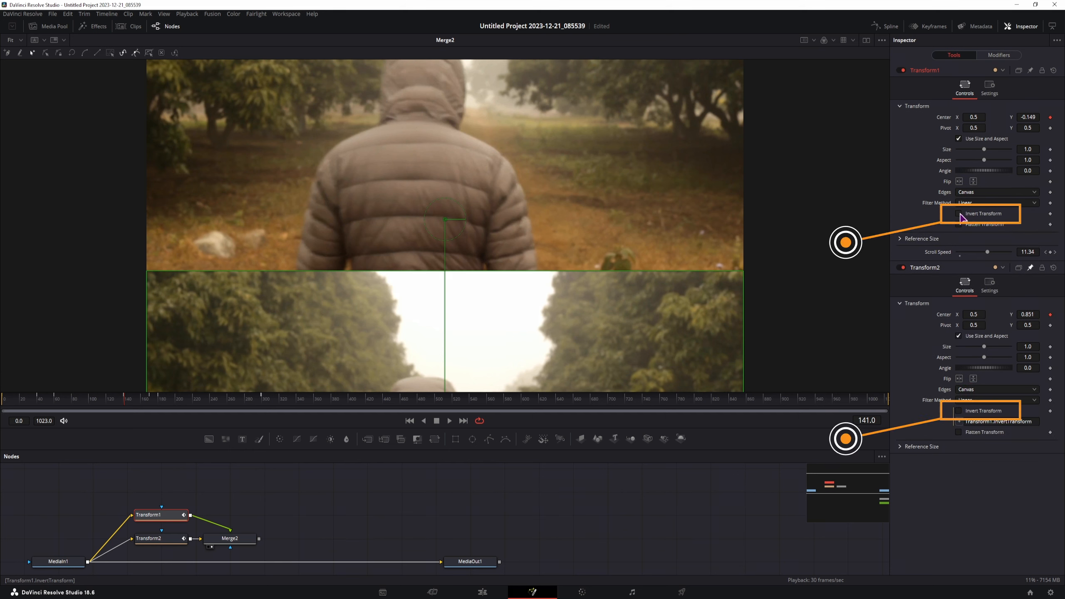
# Step: Toggle Transform1's Invert Transform on and off to check that Transform2's linked setting follows it
pyautogui.click(961, 215)
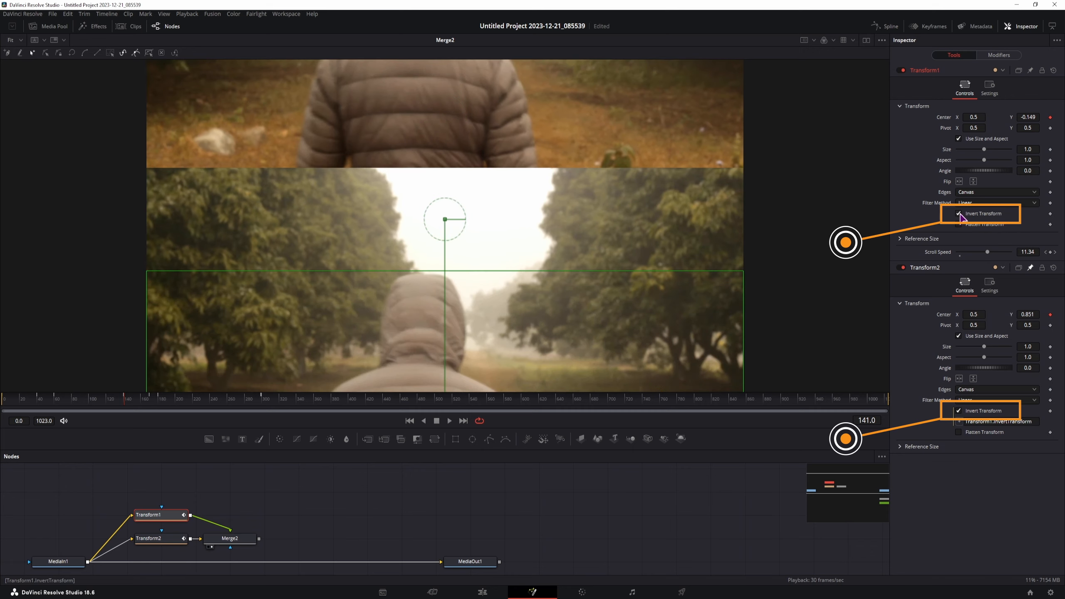
pyautogui.click(960, 214)
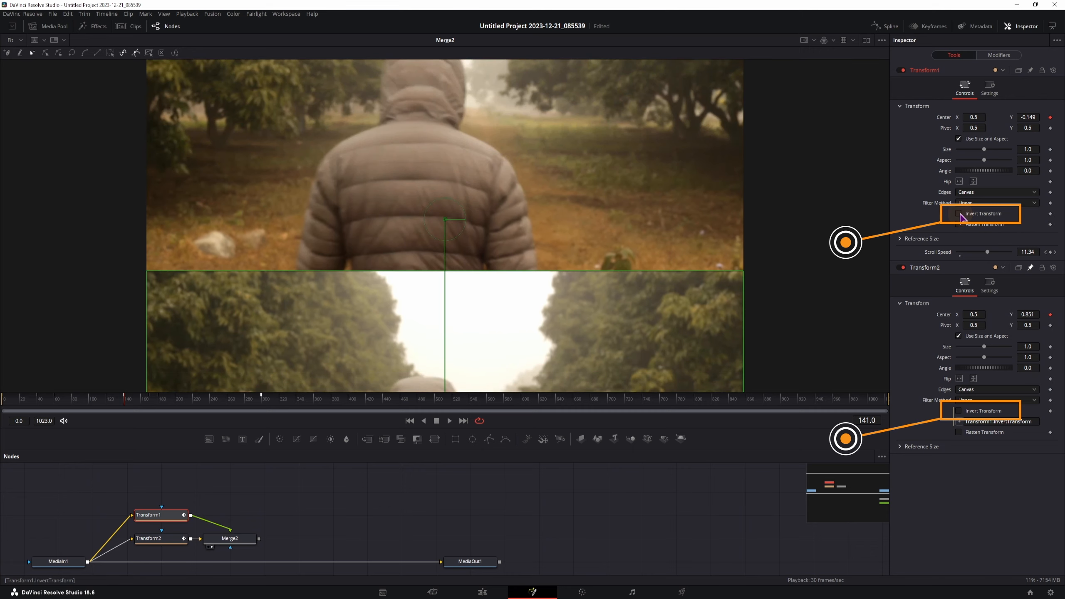
pyautogui.click(960, 214)
pyautogui.click(960, 215)
pyautogui.click(960, 215)
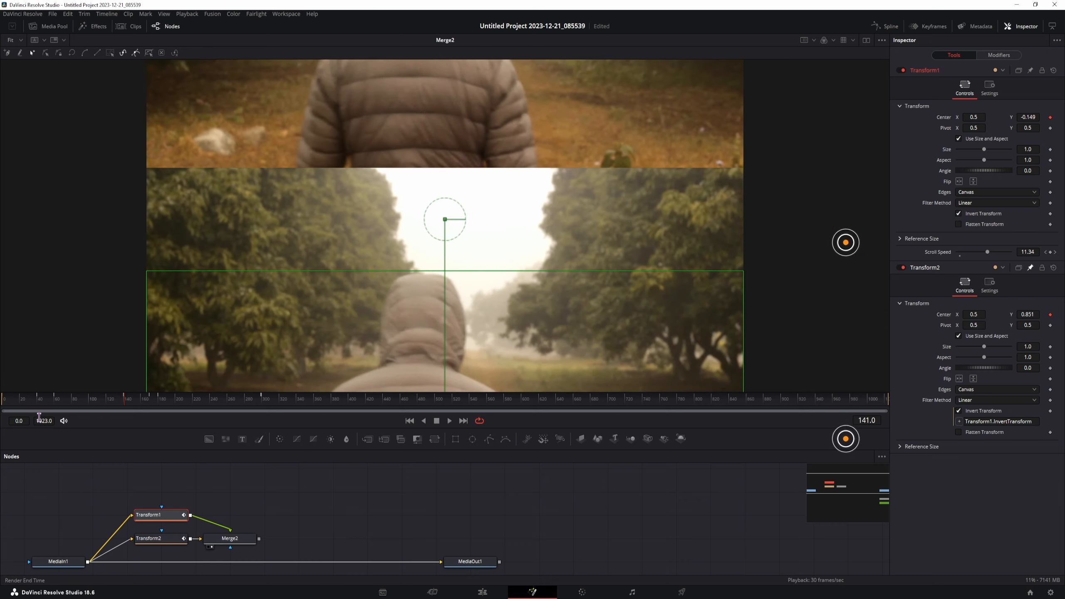
# Step: Play the scroll from near the start while switching Transform1's Invert Transform, and leave it disabled
pyautogui.click(26, 398)
pyautogui.press('space')
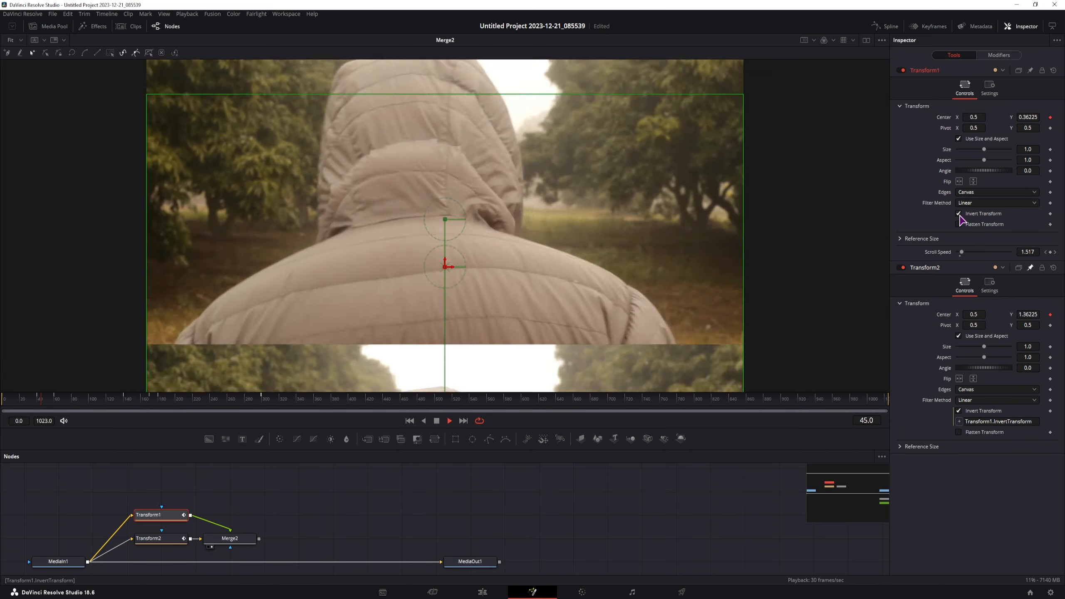
pyautogui.click(959, 214)
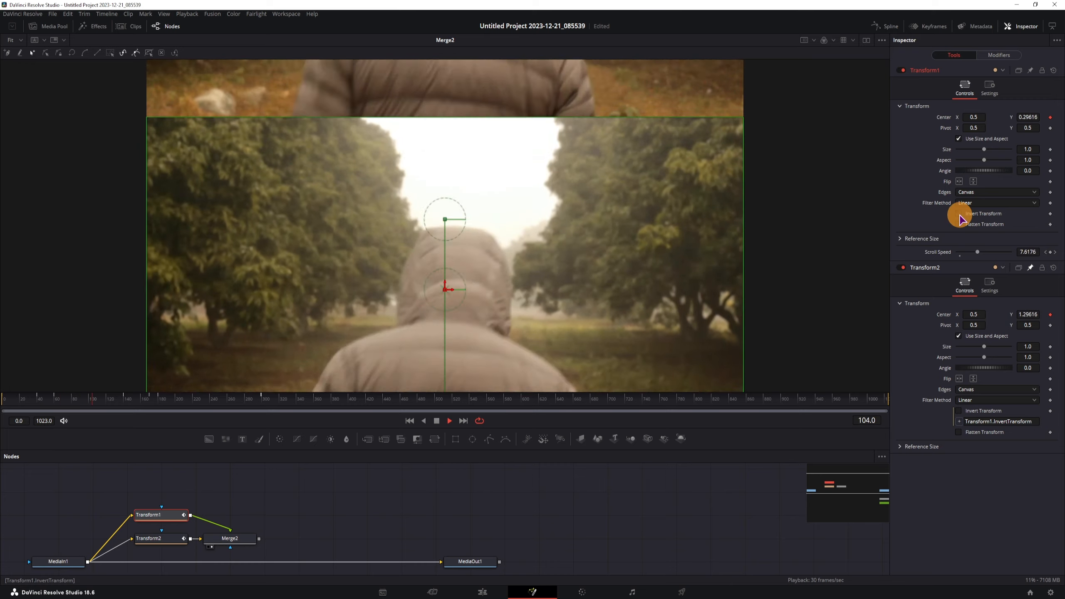
pyautogui.click(959, 214)
pyautogui.click(959, 214)
pyautogui.click(961, 215)
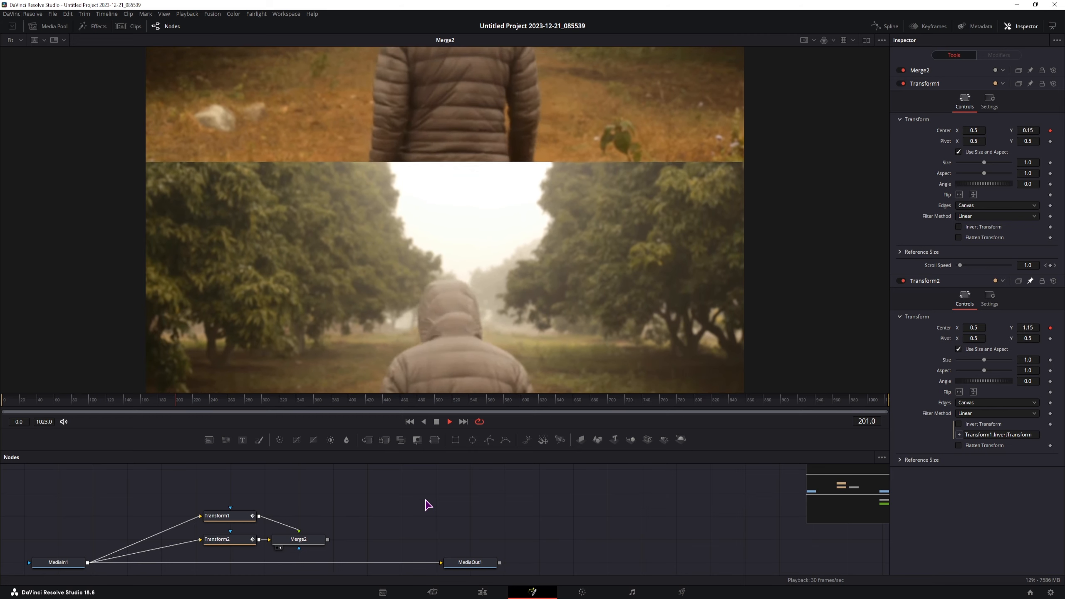
# Step: Select the MediaIn1 source clip and play the footage from an early frame
pyautogui.click(55, 563)
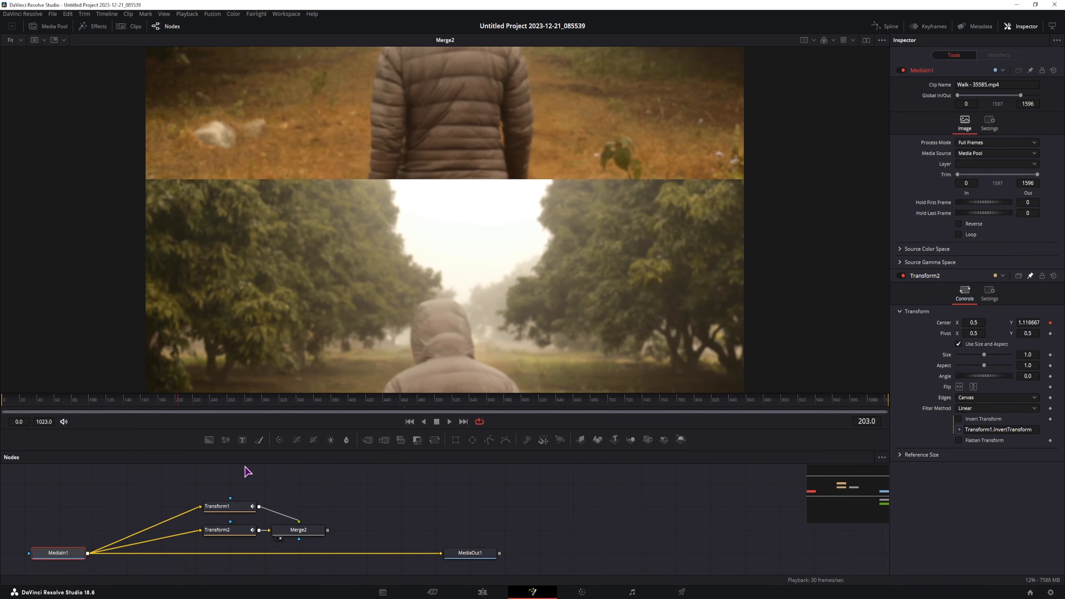
pyautogui.click(73, 401)
pyautogui.press('space')
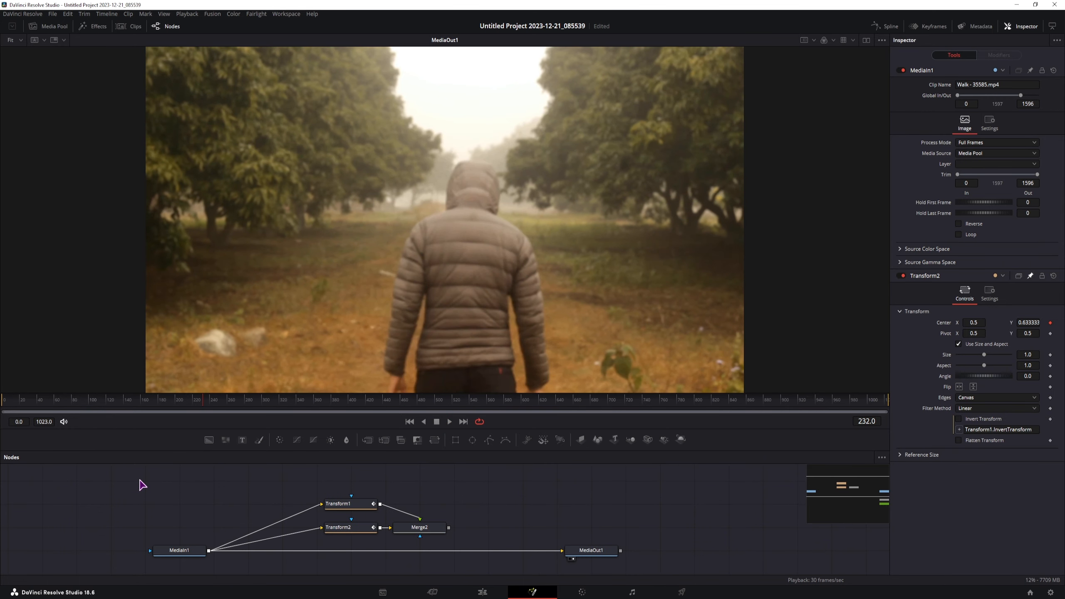
pyautogui.hotkey('shift', 'space')
pyautogui.write('time')
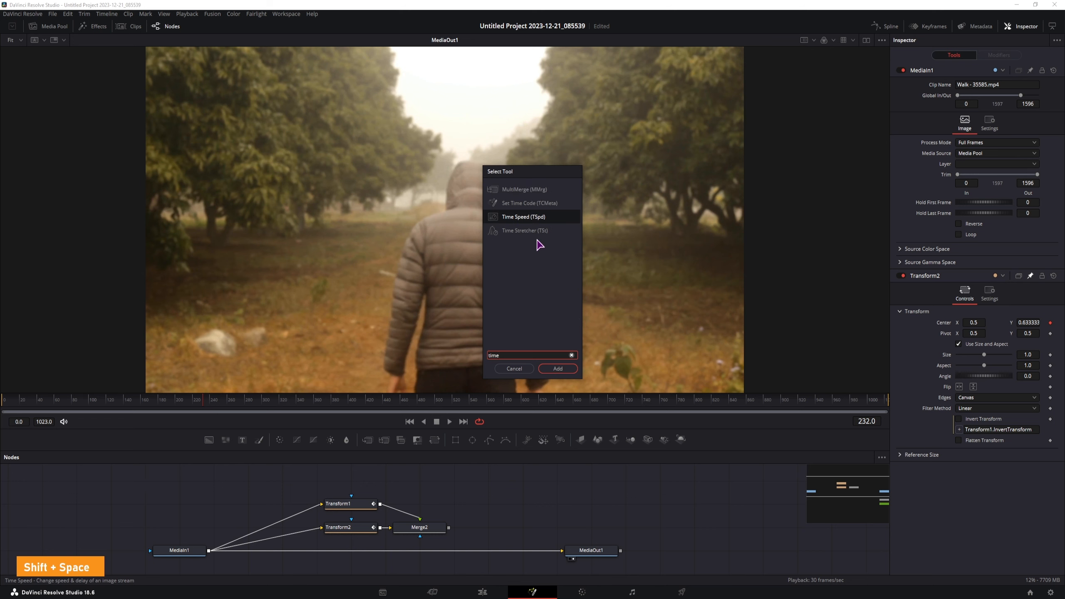
pyautogui.click(526, 218)
pyautogui.click(557, 369)
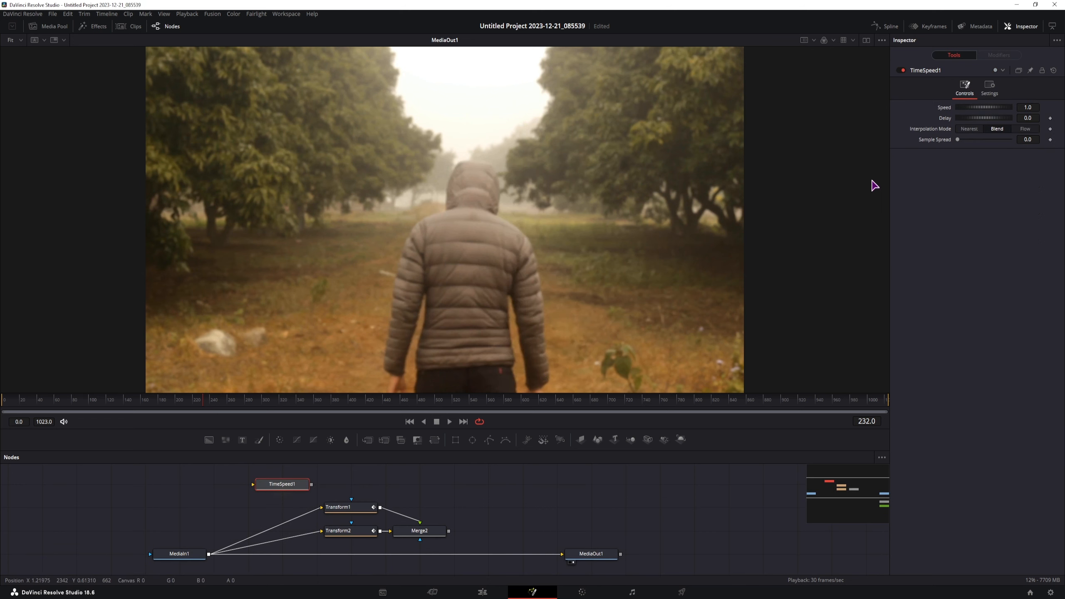
pyautogui.moveTo(976, 107); pyautogui.dragTo(945, 107)
pyautogui.click(1038, 107)
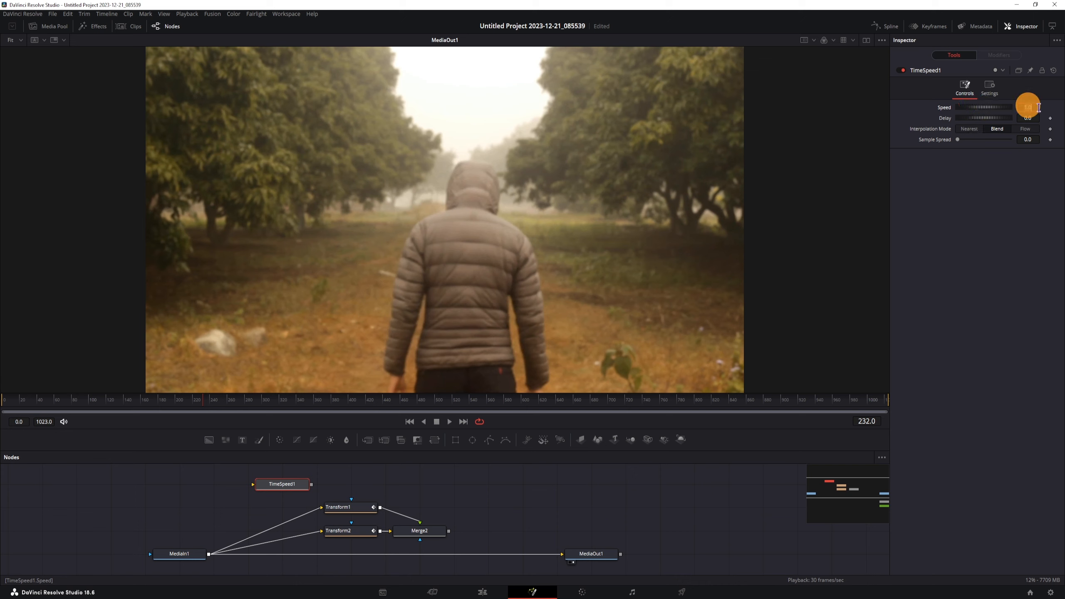
pyautogui.press('Tab')
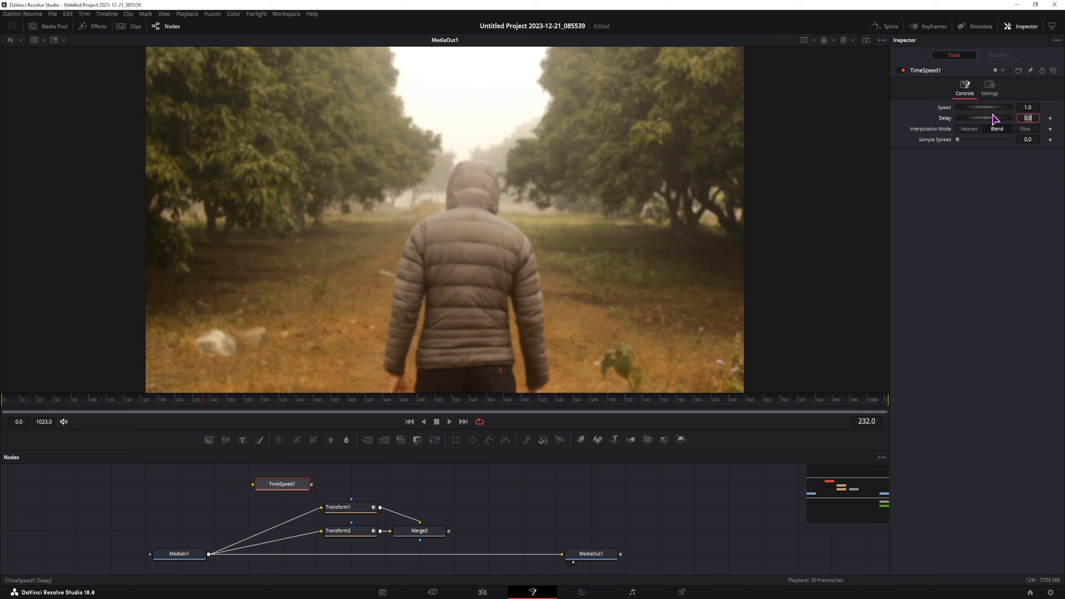
pyautogui.rightClick(945, 112)
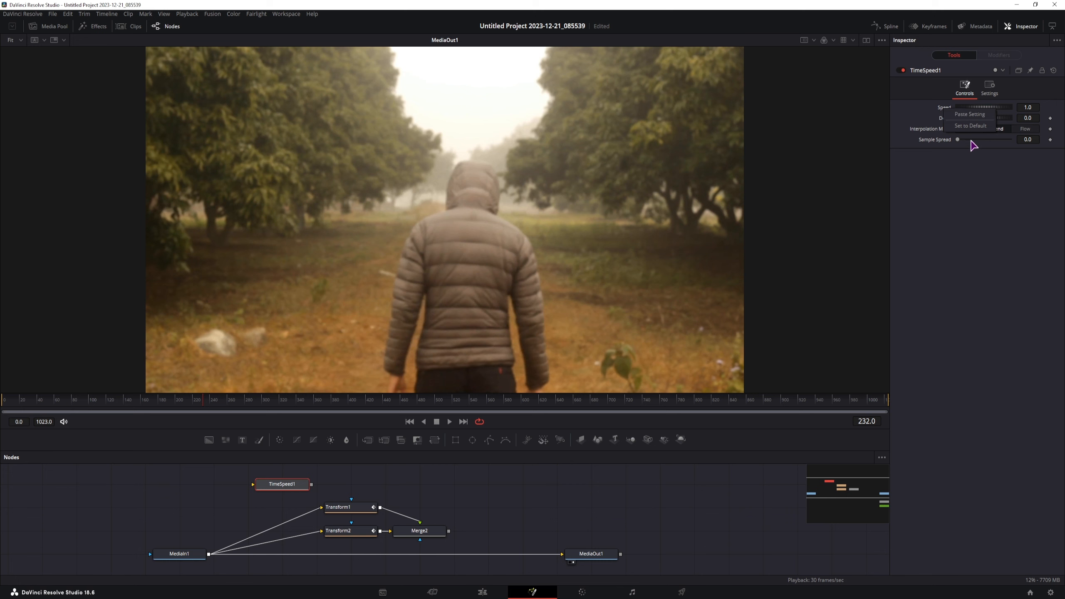
pyautogui.click(273, 494)
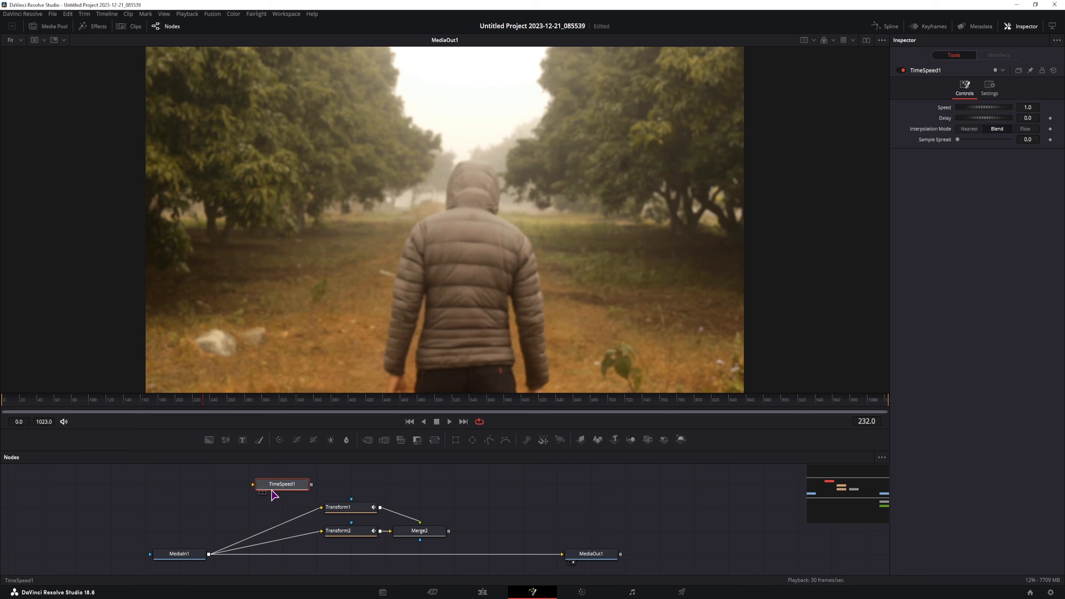
pyautogui.press('Delete')
# Step: Add an unconnected Time Stretcher node to the node graph above the Transform nodes
pyautogui.hotkey('shift', 'space')
pyautogui.write('t')
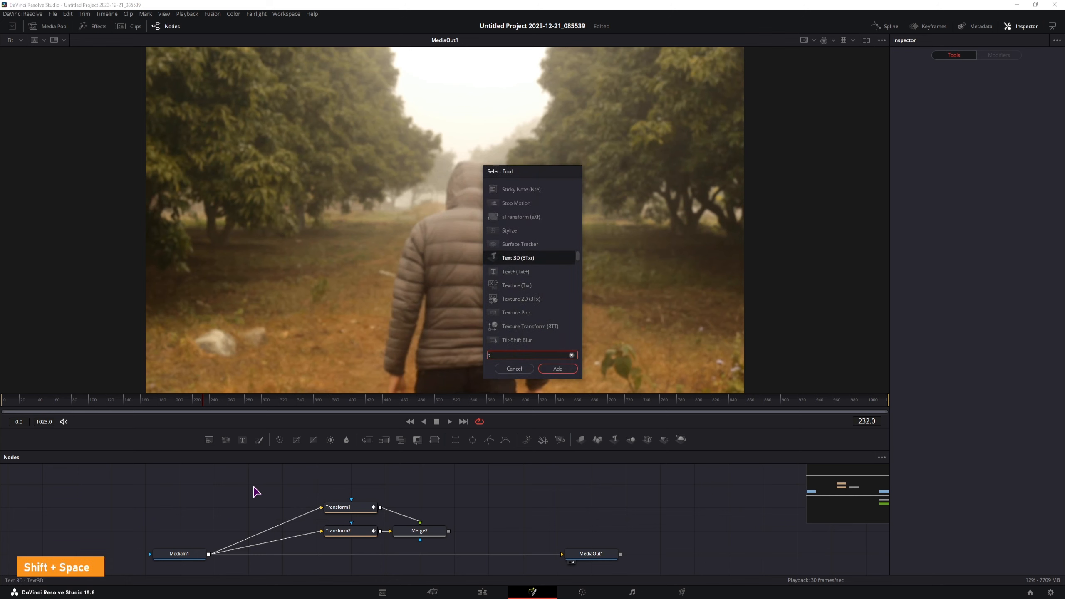
pyautogui.write('ime')
pyautogui.click(524, 230)
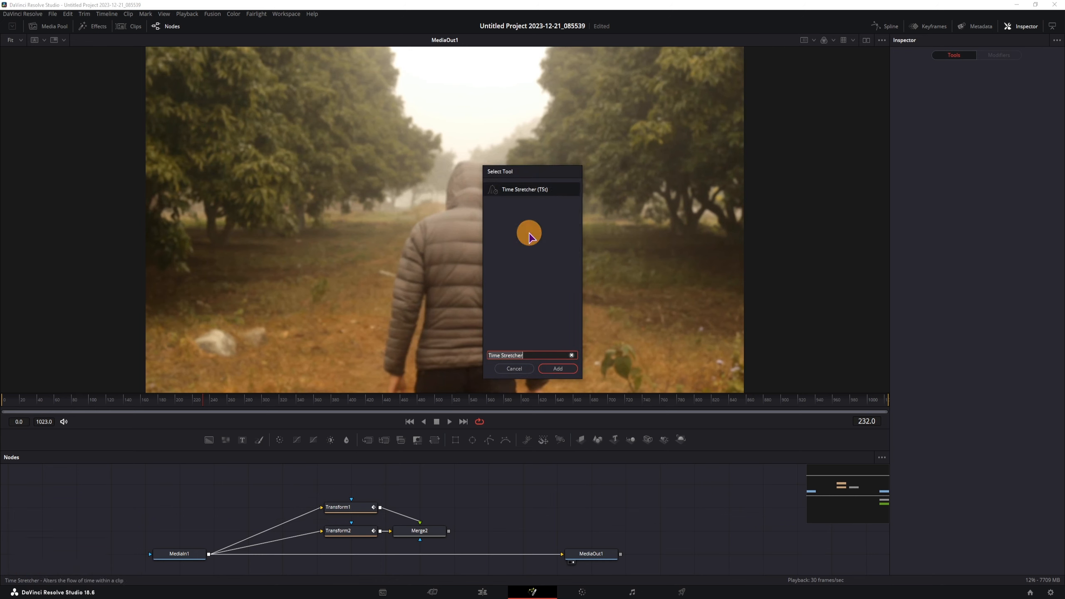
pyautogui.click(557, 369)
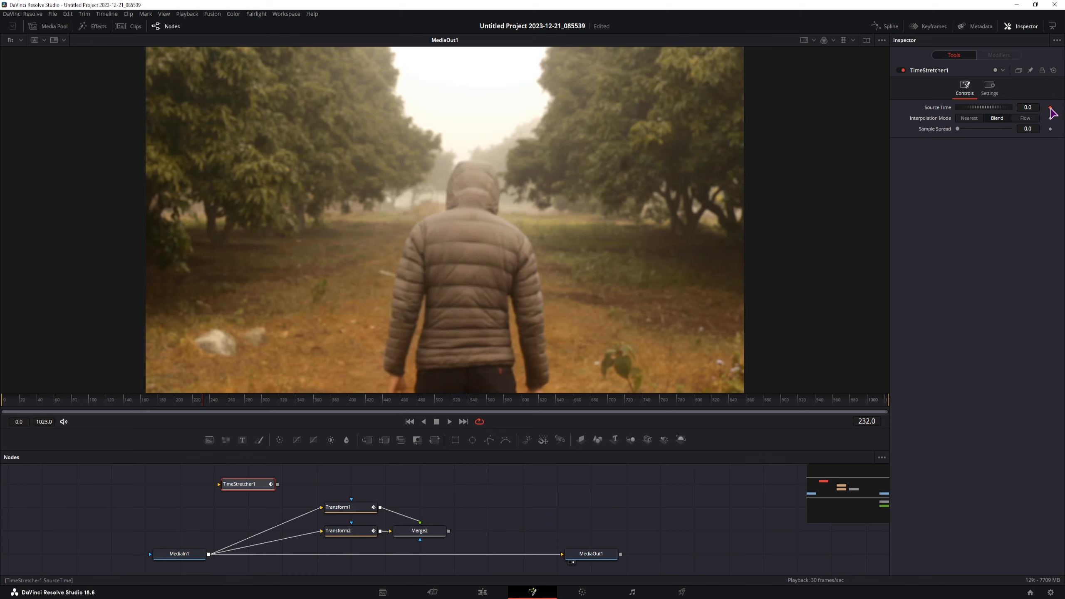
# Step: Compare Source Time at several frames, return to its keyframe at frame 232 and remove that keyframe
pyautogui.click(253, 404)
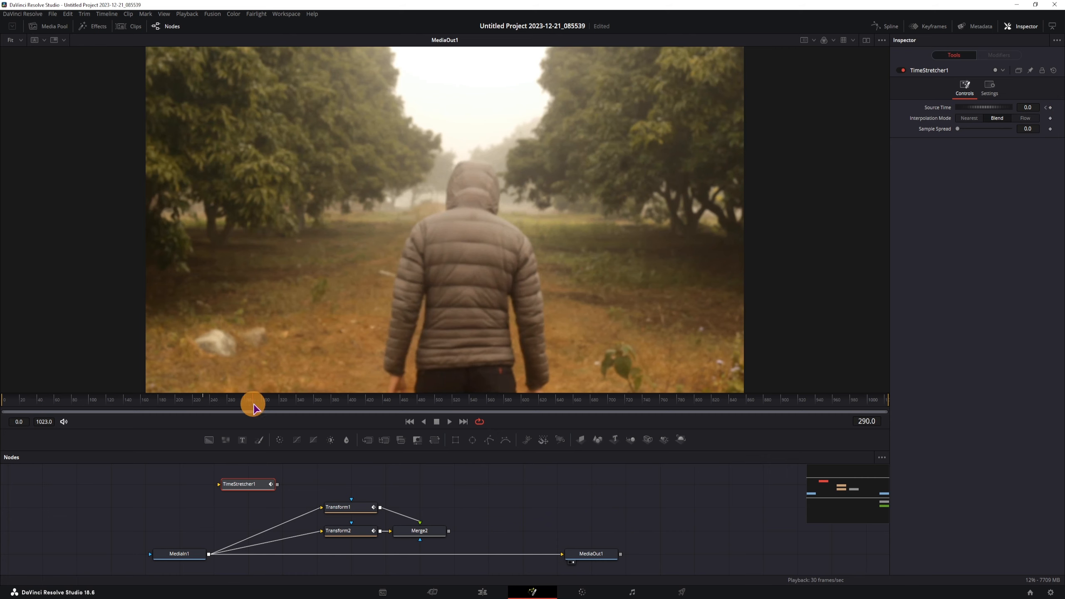
pyautogui.click(205, 404)
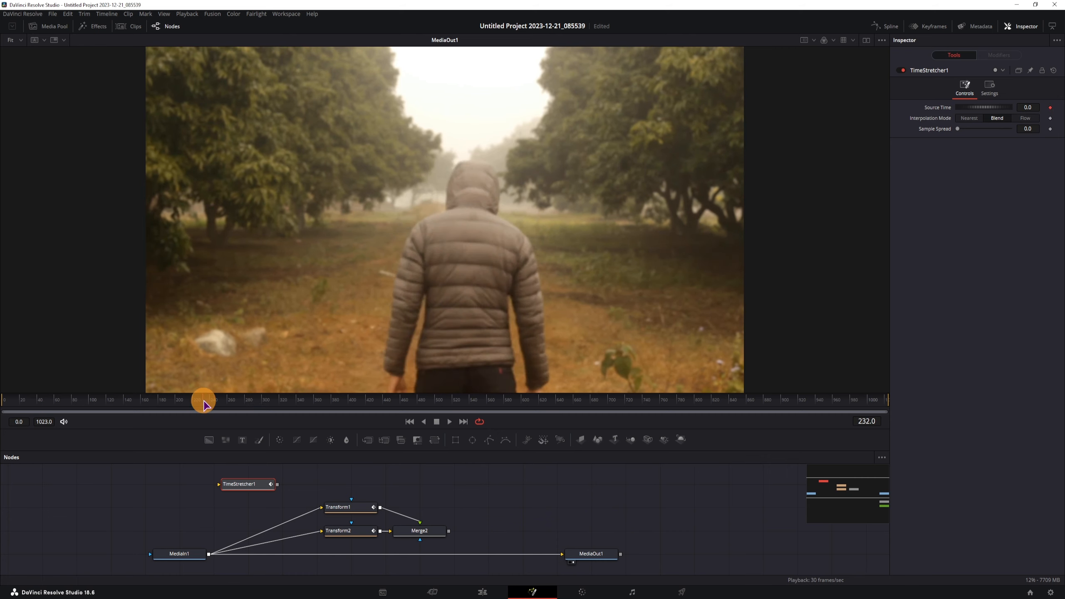
pyautogui.click(1051, 107)
pyautogui.click(317, 404)
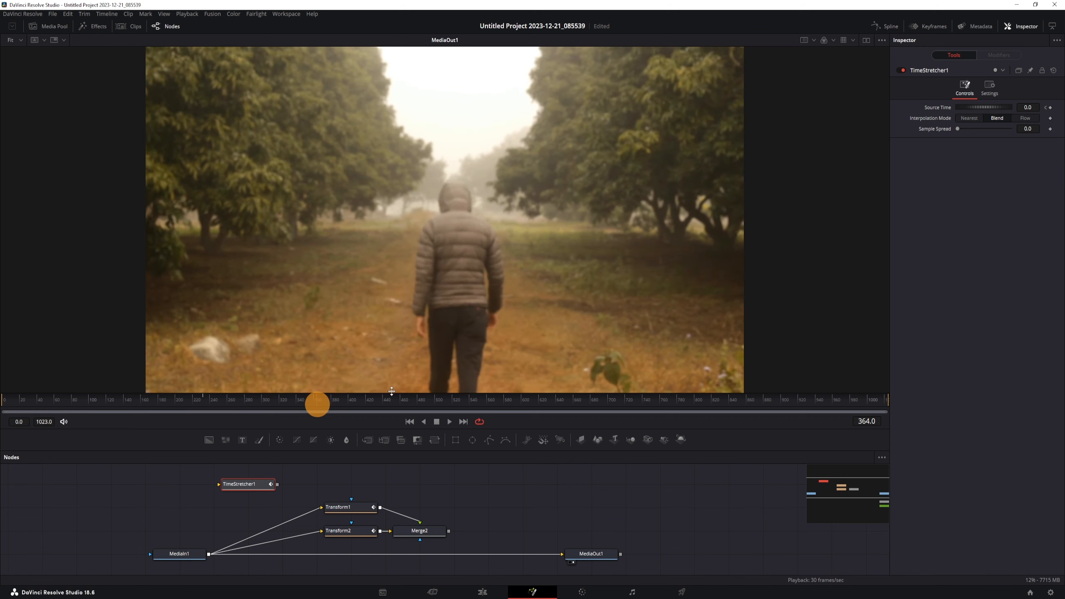
pyautogui.click(1046, 108)
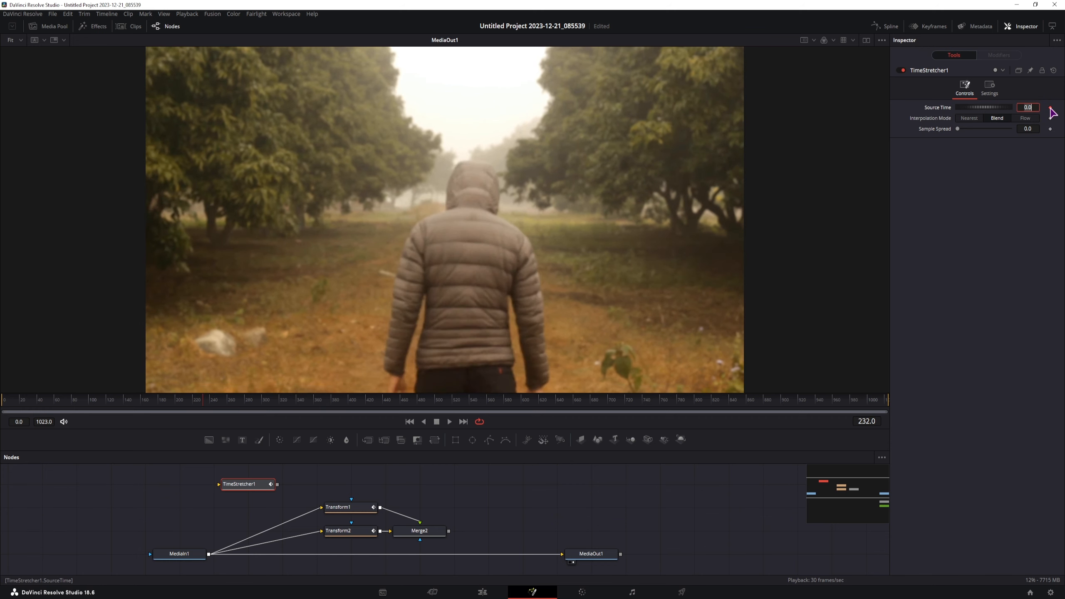
pyautogui.click(1052, 108)
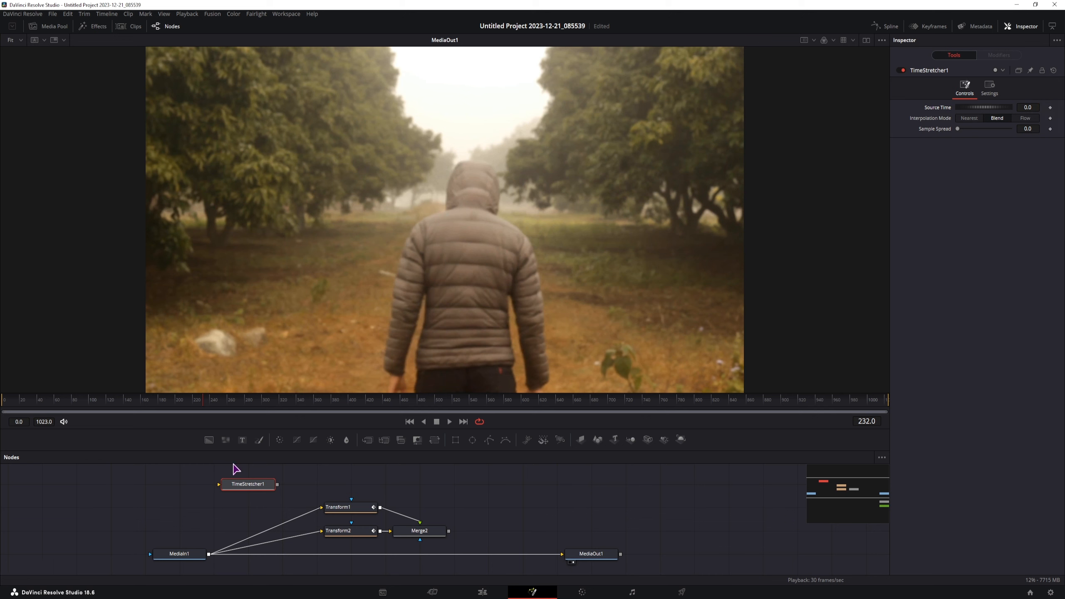
# Step: Feed MediaIn1 into TimeStretcher1, show its output beside MediaOut1 in dual viewers, and scrub the opening frames
pyautogui.press('Return')
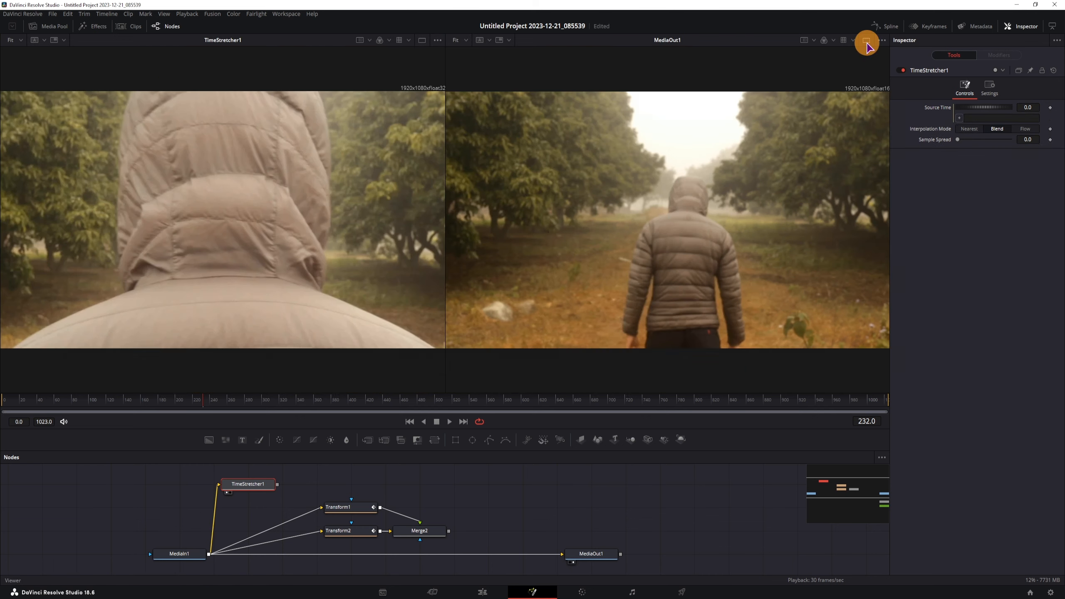
pyautogui.click(866, 39)
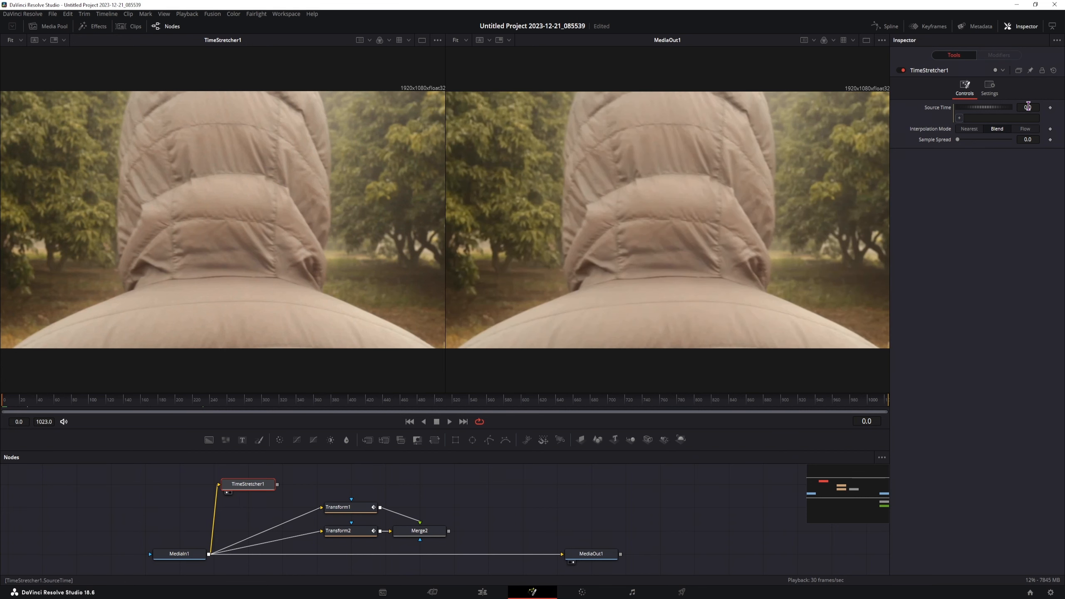
pyautogui.moveTo(9, 401); pyautogui.dragTo(34, 401)
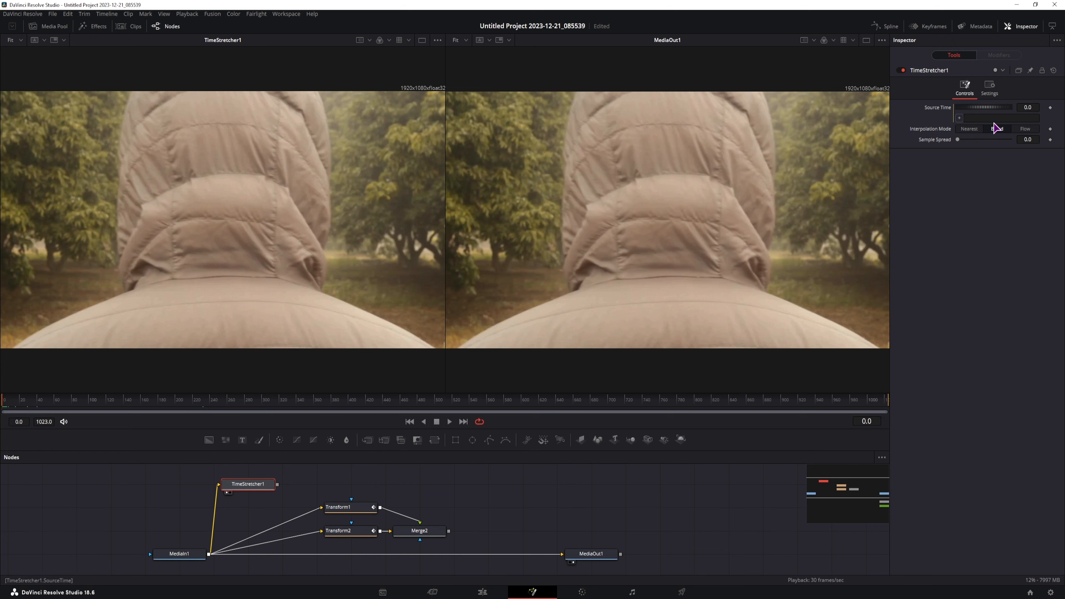
# Step: Set TimeStretcher1's Source Time expression to time and scrub the timeline to compare it with the original clip
pyautogui.click(994, 119)
pyautogui.press('Tab')
pyautogui.moveTo(7, 405); pyautogui.dragTo(318, 406)
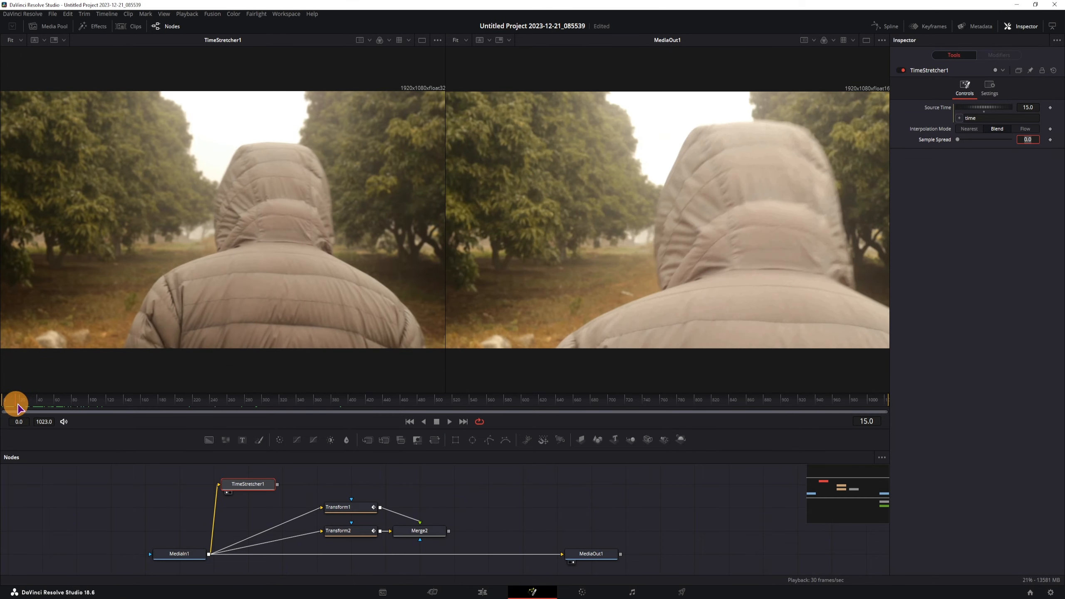
pyautogui.moveTo(17, 404); pyautogui.dragTo(51, 404)
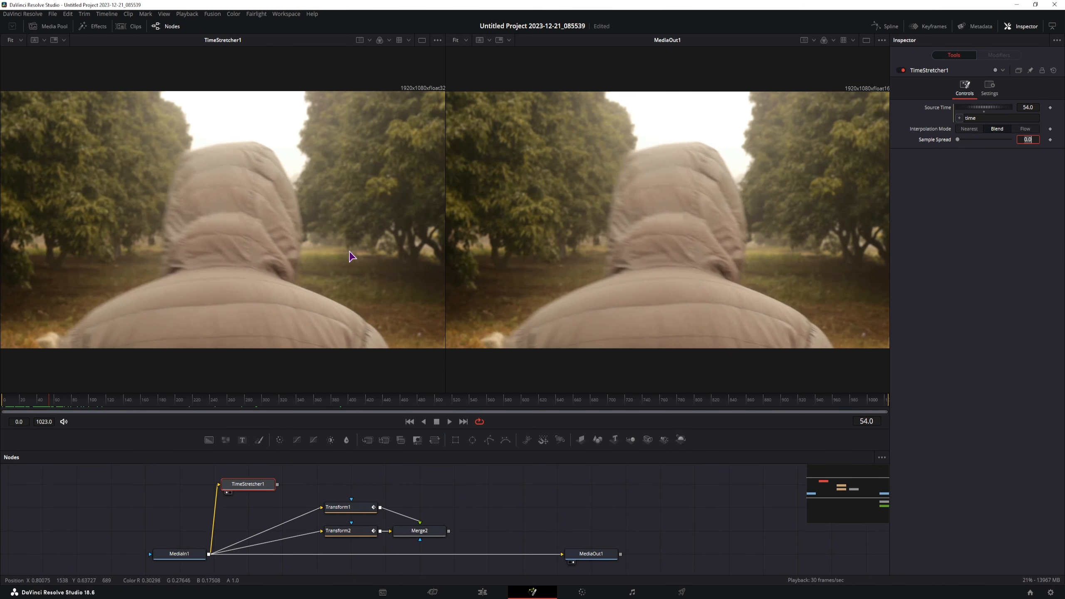
# Step: Set Transform1's Scroll Speed to 0 at frame 0 and scrub the merged result beside TimeStretcher1
pyautogui.click(361, 509)
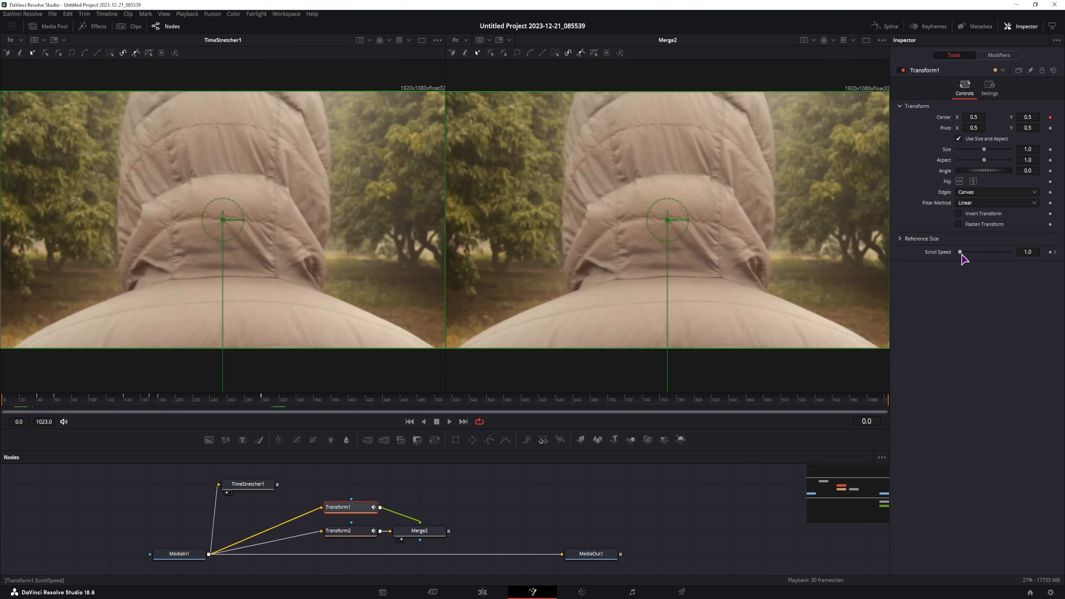
pyautogui.moveTo(960, 251); pyautogui.dragTo(940, 251)
pyautogui.click(31, 401)
pyautogui.moveTo(30, 401)
pyautogui.mouseDown()
pyautogui.moveTo(46, 406)
pyautogui.moveTo(14, 403)
pyautogui.moveTo(31, 406)
pyautogui.mouseUp()
pyautogui.moveTo(278, 405); pyautogui.dragTo(312, 405)
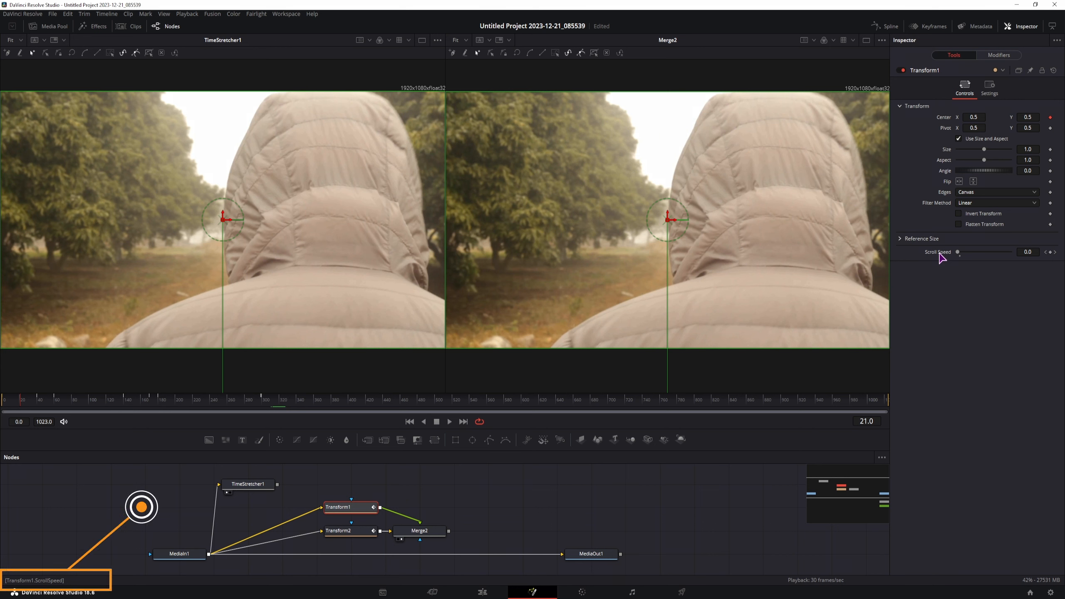
# Step: Set TimeStretcher1's Source Time expression to iif(Transform1.ScrollSpeed == 0, time, time*Transform1.ScrollSpeed)
pyautogui.click(270, 484)
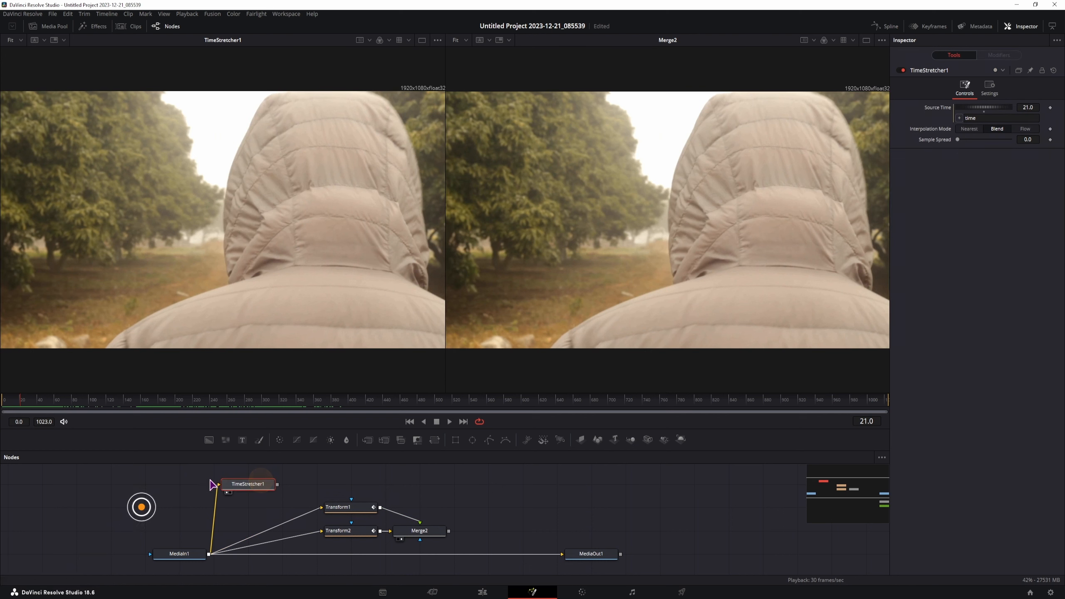
pyautogui.click(1000, 118)
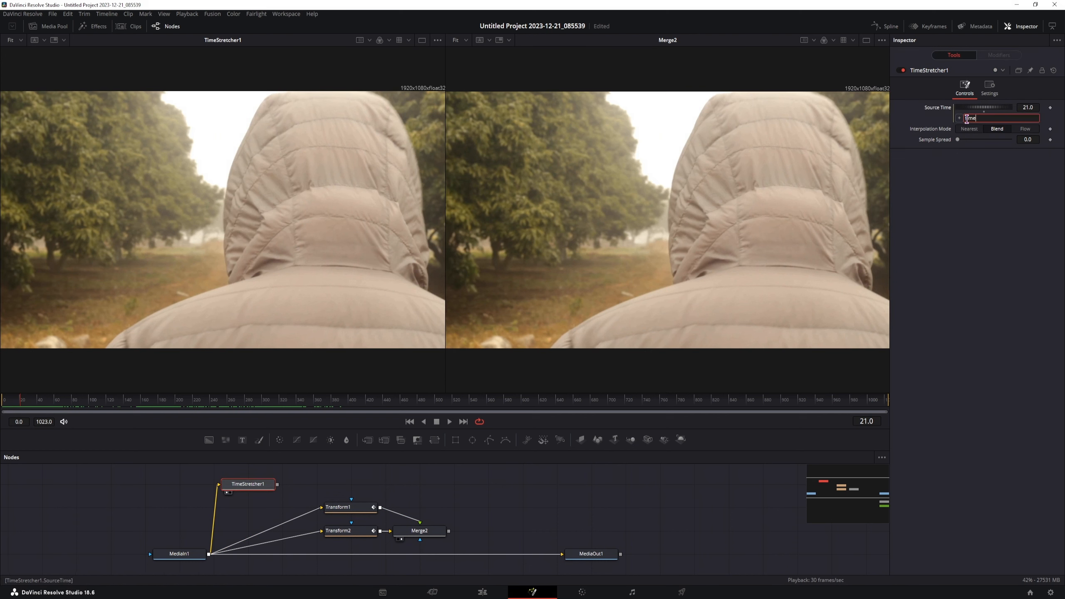
pyautogui.hotkey('ctrl', 'a')
pyautogui.write('iif')
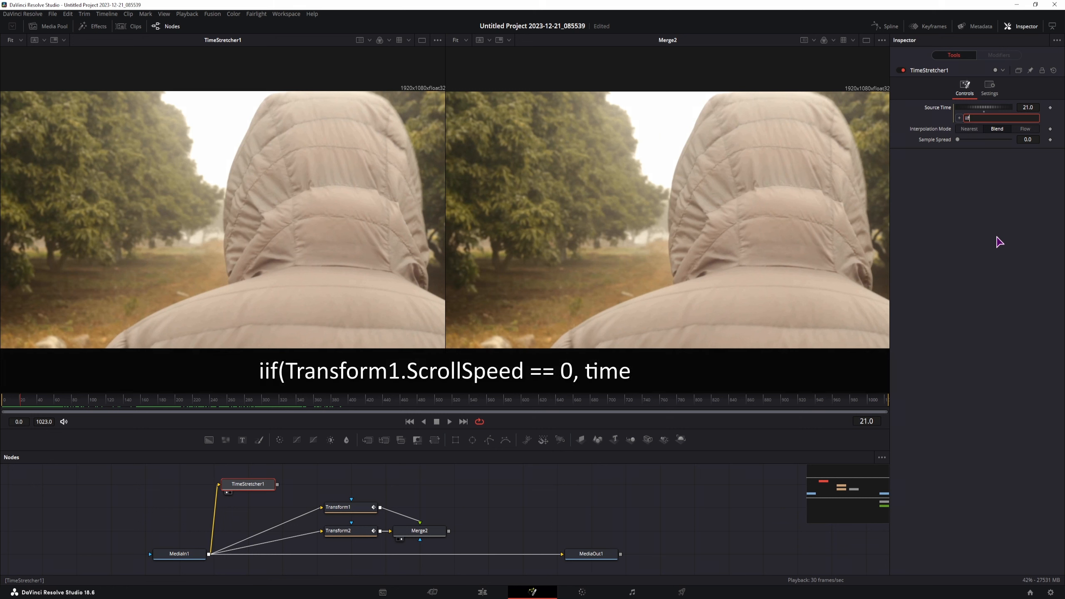
pyautogui.write('(Transform1.Sc')
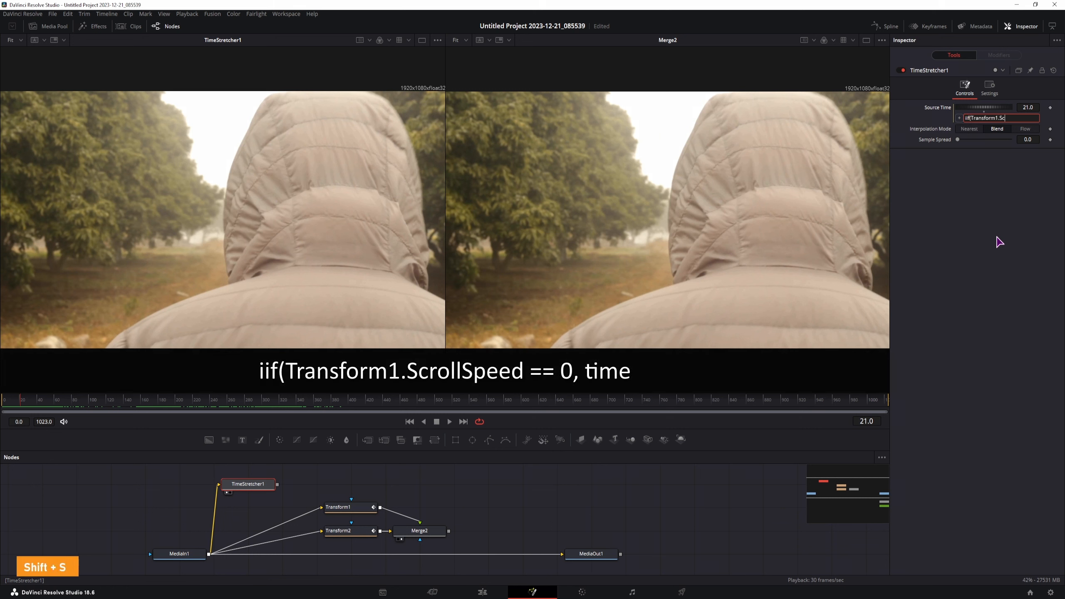
pyautogui.write('rollSpeed +')
pyautogui.write('= 0')
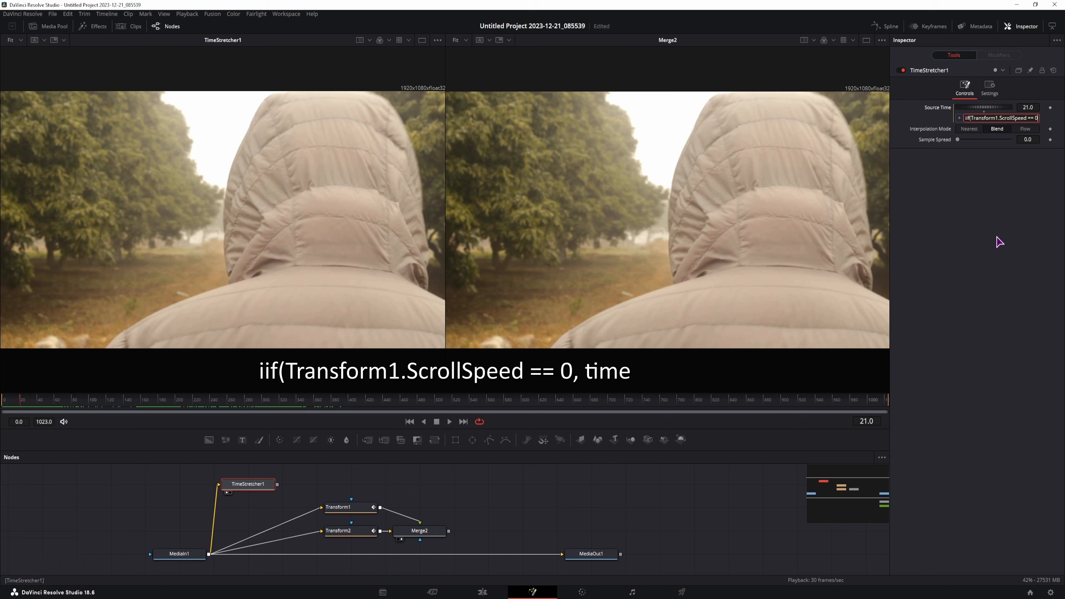
pyautogui.write(', time')
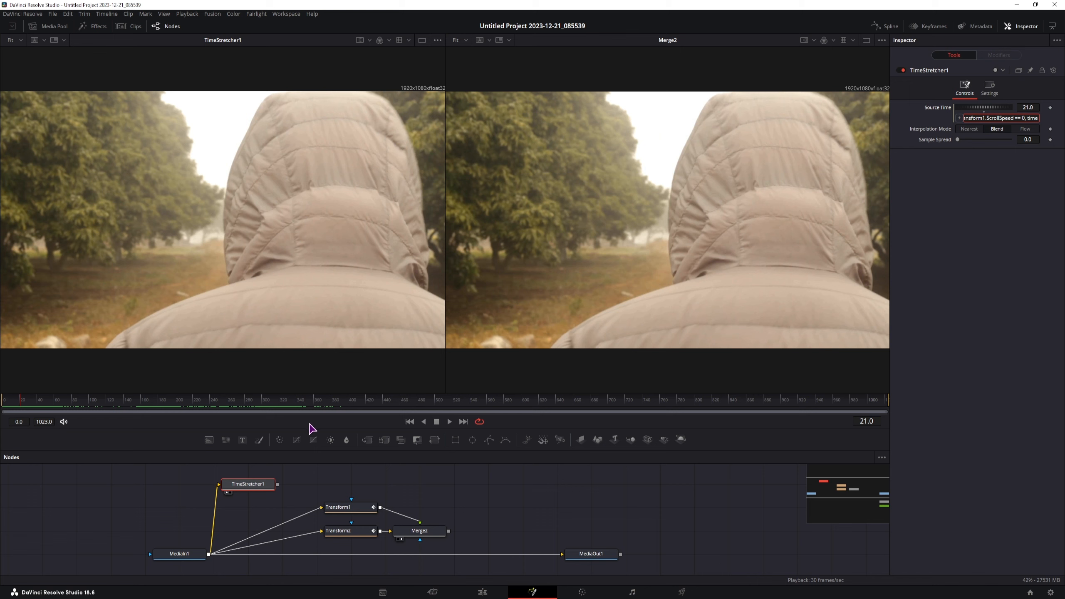
pyautogui.write('time')
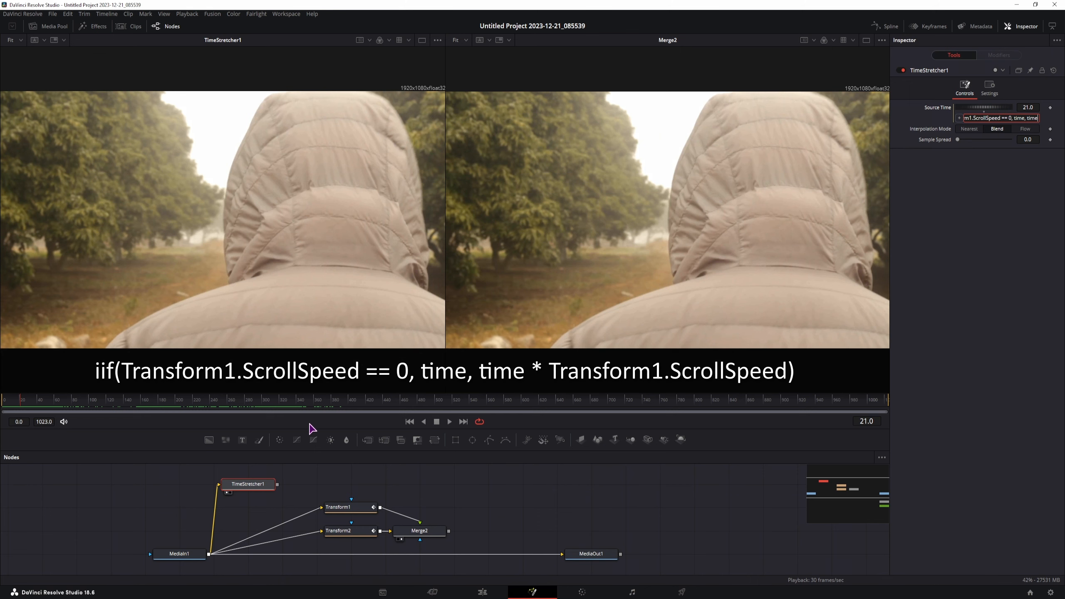
pyautogui.write('*')
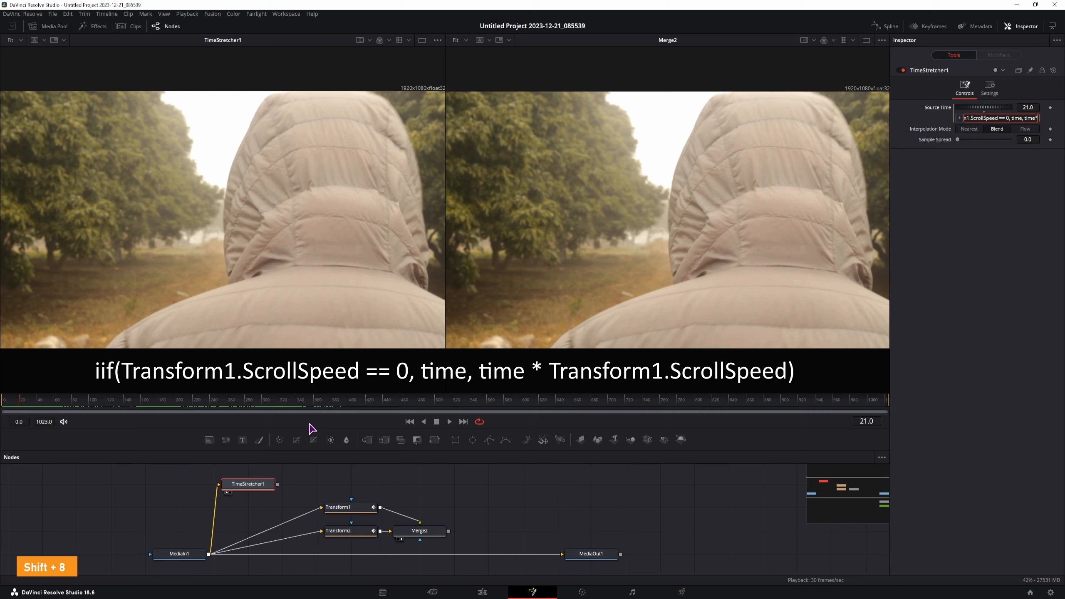
pyautogui.write('Transform1.ScrollSpeed)')
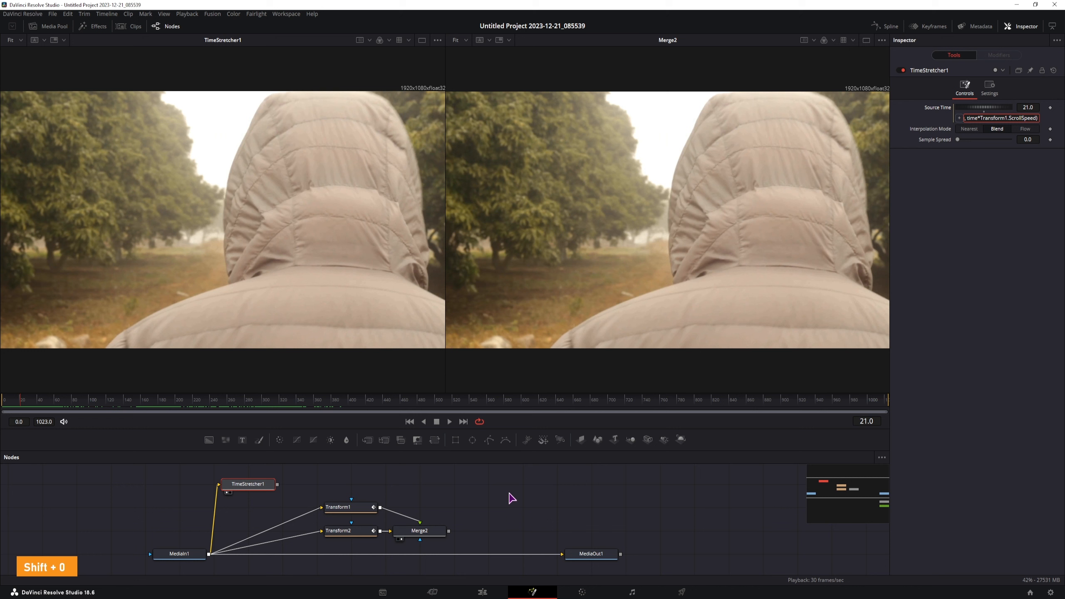
pyautogui.click(517, 496)
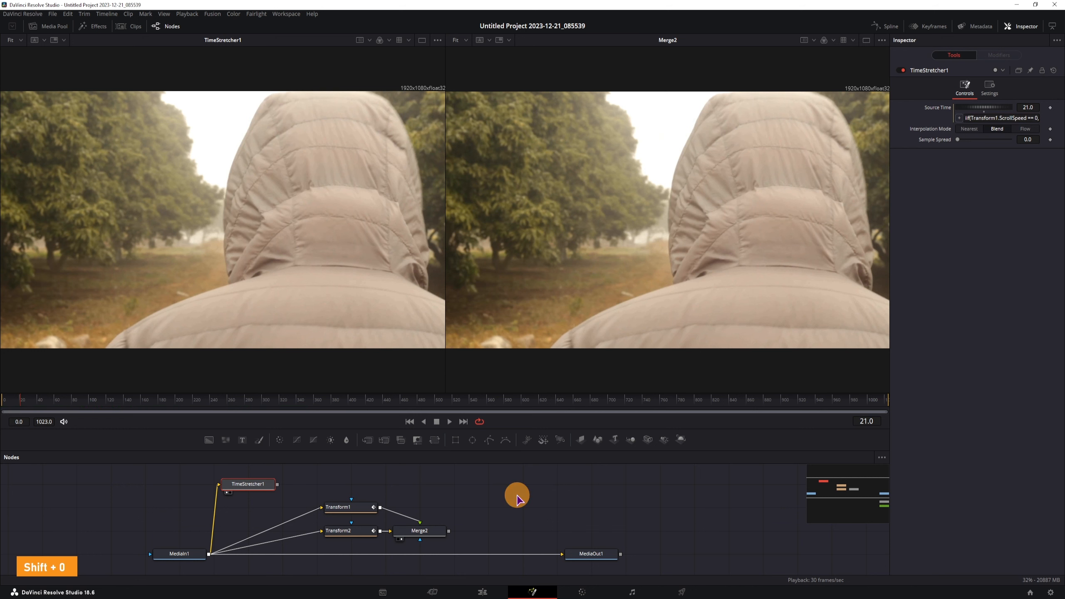
# Step: Scrub to frame 134 to check Source Time and divide the final Transform1.ScrollSpeed term by 10 in TimeStretcher1's expression
pyautogui.click(91, 401)
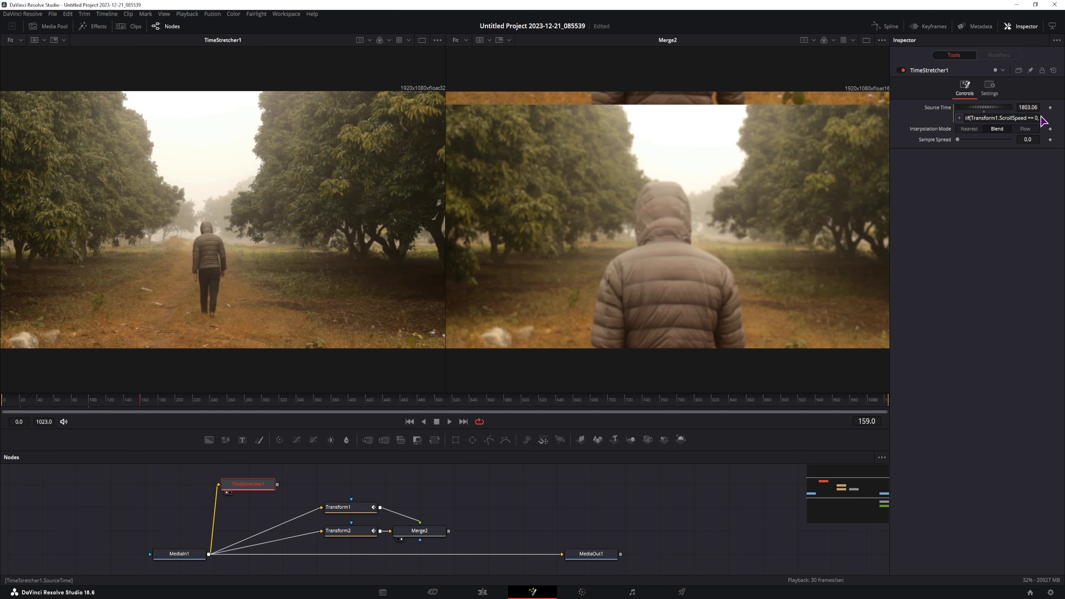
pyautogui.click(141, 402)
pyautogui.moveTo(141, 402); pyautogui.dragTo(118, 404)
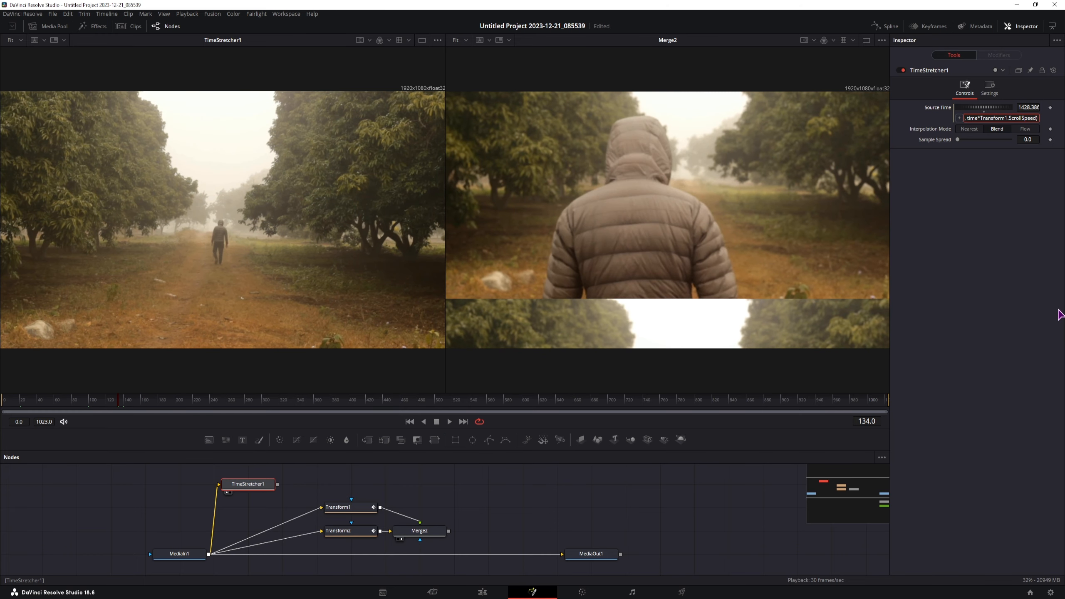
pyautogui.write('10')
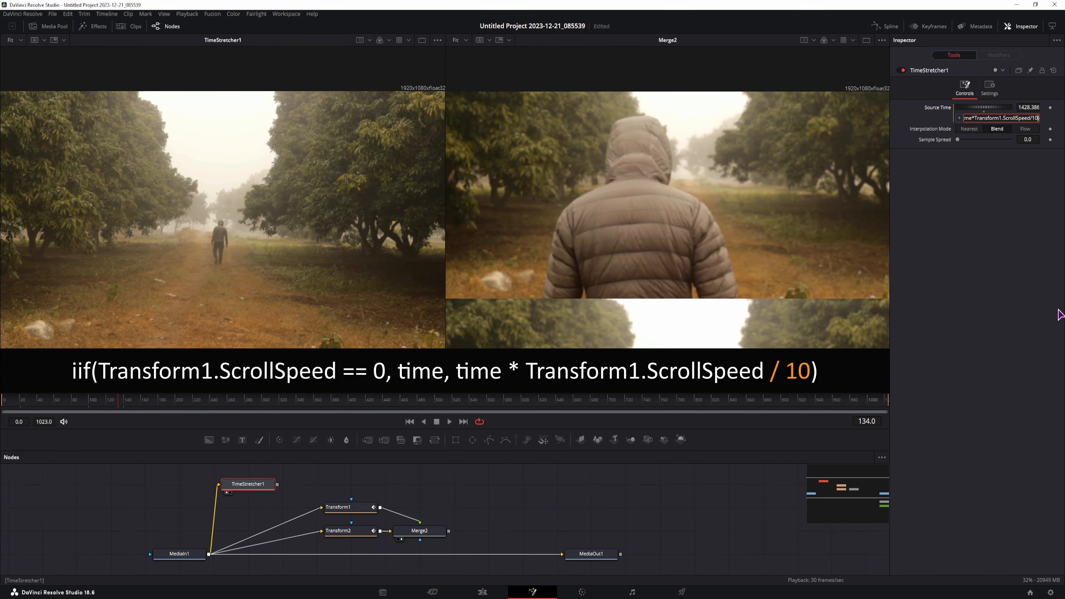
pyautogui.click(995, 328)
# Step: Return to frame 0, take Merge2 out of the second viewer and play TimeStretcher1's output
pyautogui.click(4, 401)
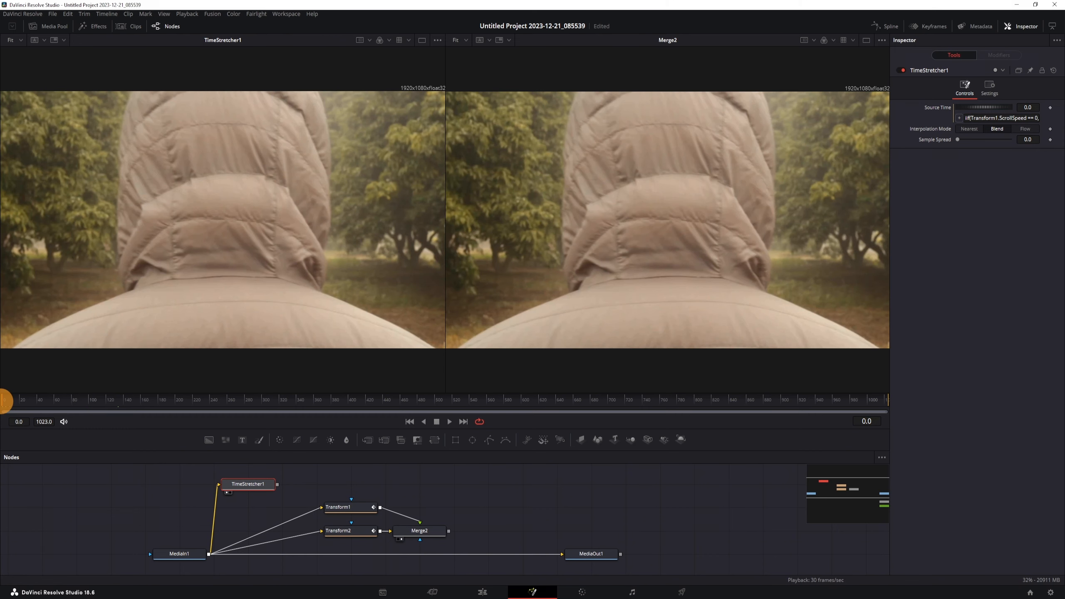
pyautogui.click(401, 540)
pyautogui.press('space')
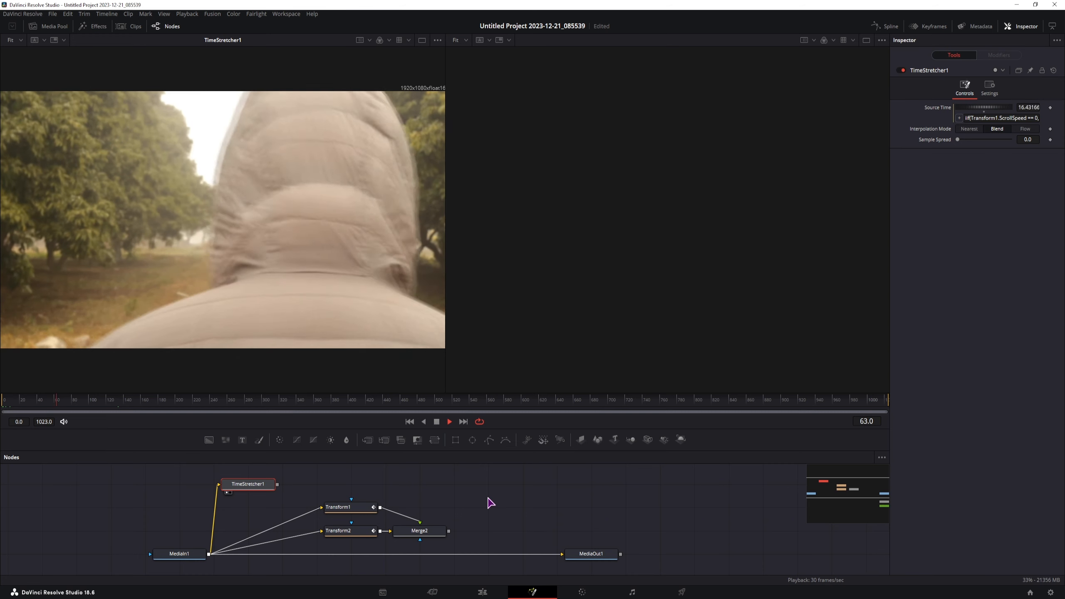
pyautogui.click(857, 433)
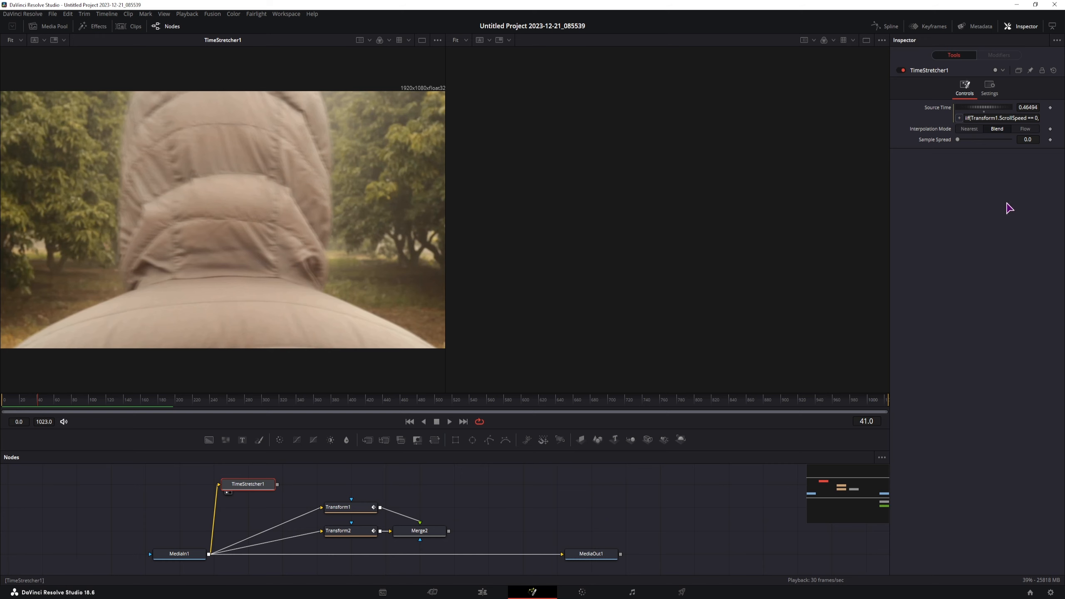
# Step: Insert time+ before time*Transform1.ScrollSpeed/10 in TimeStretcher1's Source Time expression
pyautogui.click(1022, 118)
pyautogui.press('Right')
pyautogui.press('Right')
pyautogui.press('Right')
pyautogui.press('Right')
pyautogui.press('Right')
pyautogui.press('Right')
pyautogui.press('Right')
pyautogui.press('Right')
pyautogui.press('Right')
pyautogui.press('Right')
pyautogui.press('Right')
pyautogui.press('Right')
pyautogui.press('Right')
pyautogui.press('Right')
pyautogui.press('Right')
pyautogui.press('Right')
pyautogui.press('Right')
pyautogui.press('Right')
pyautogui.press('Right')
pyautogui.press('Right')
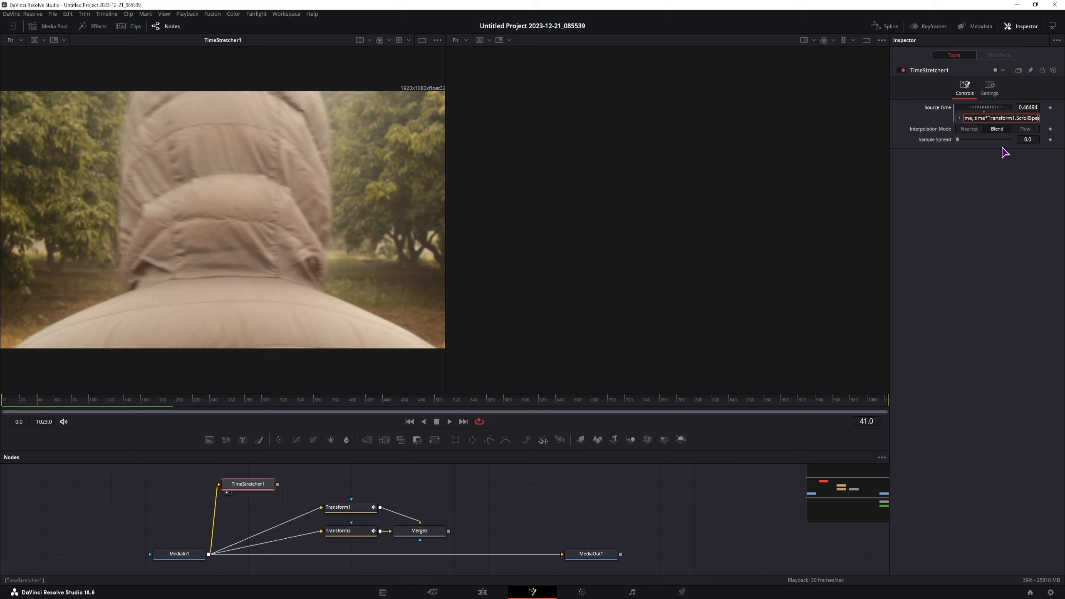
pyautogui.click(976, 118)
pyautogui.write('time')
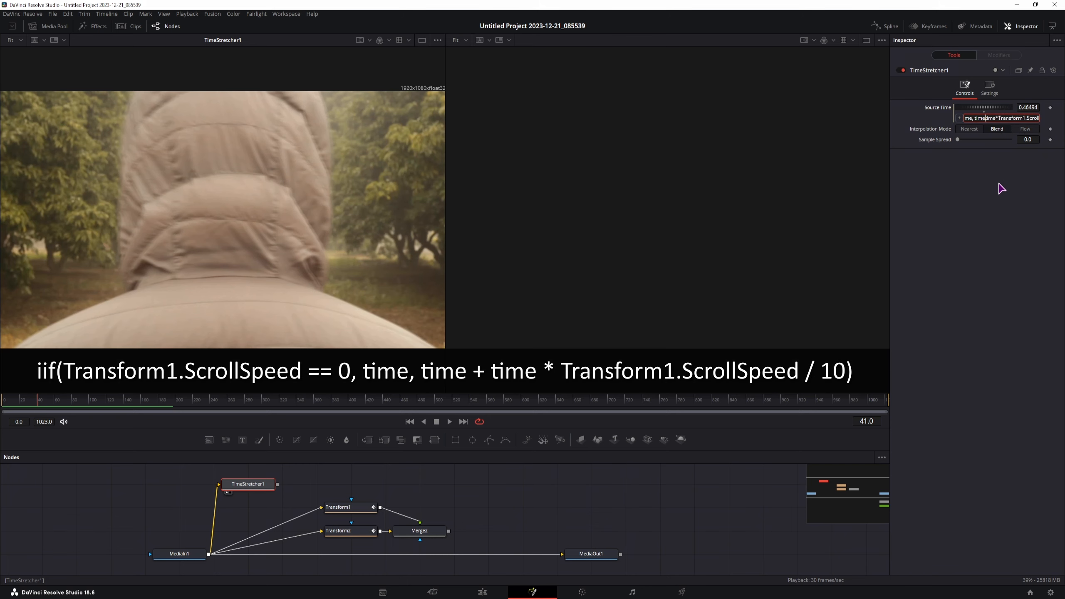
pyautogui.write('+')
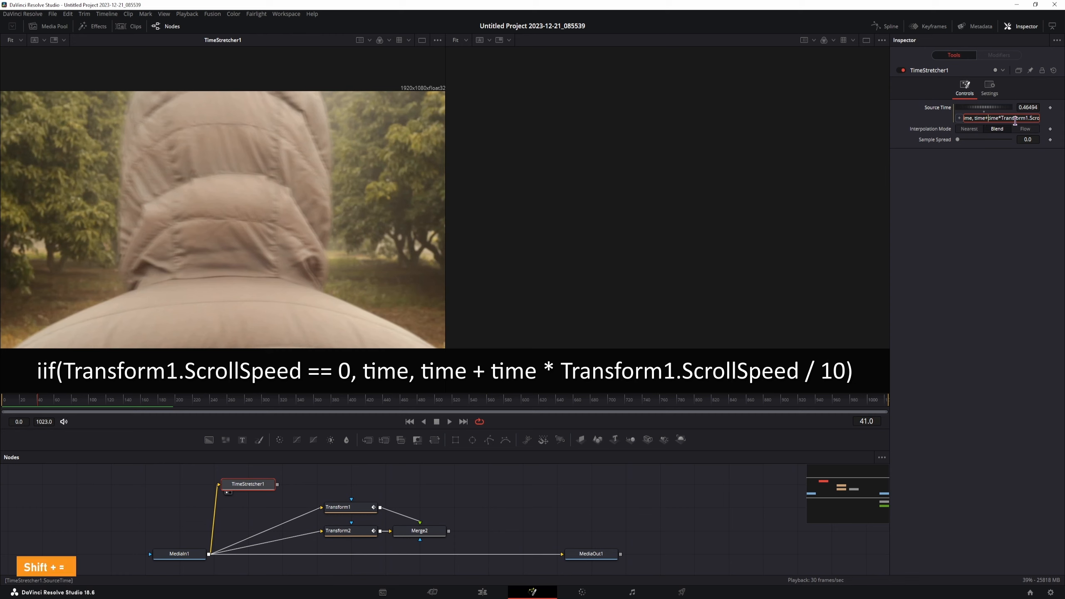
pyautogui.click(679, 502)
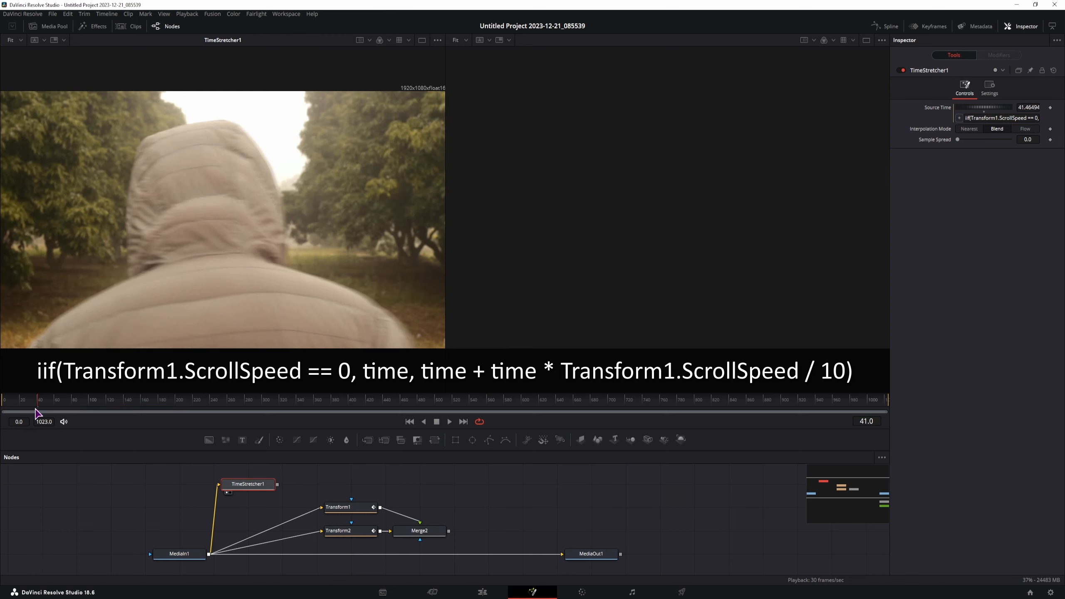
# Step: Play TimeStretcher1's output from the start of the timeline to check the revised speed
pyautogui.click(8, 405)
pyautogui.press('space')
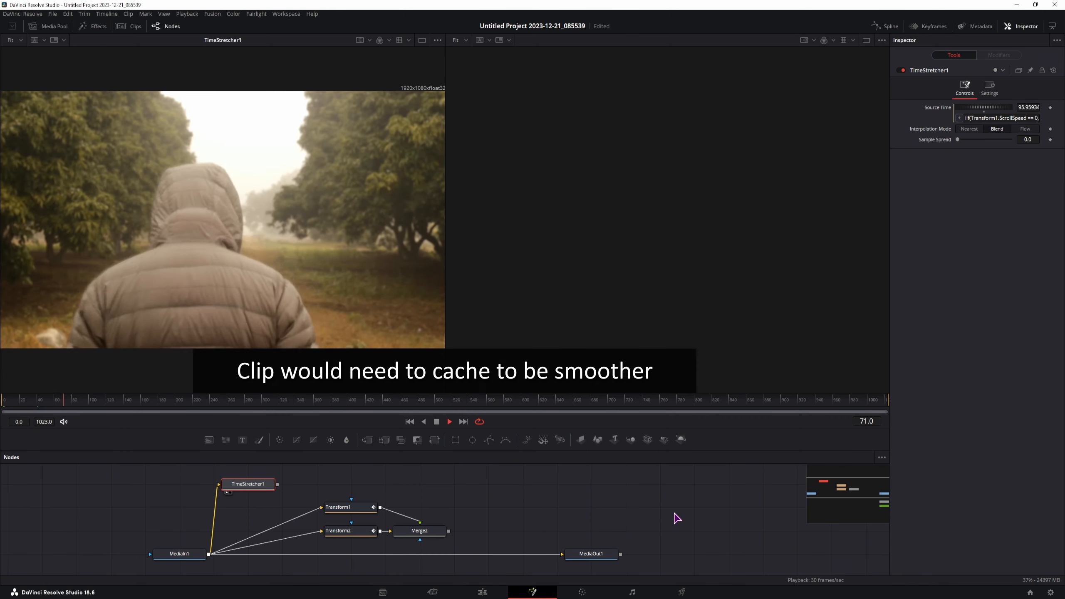
pyautogui.press('space')
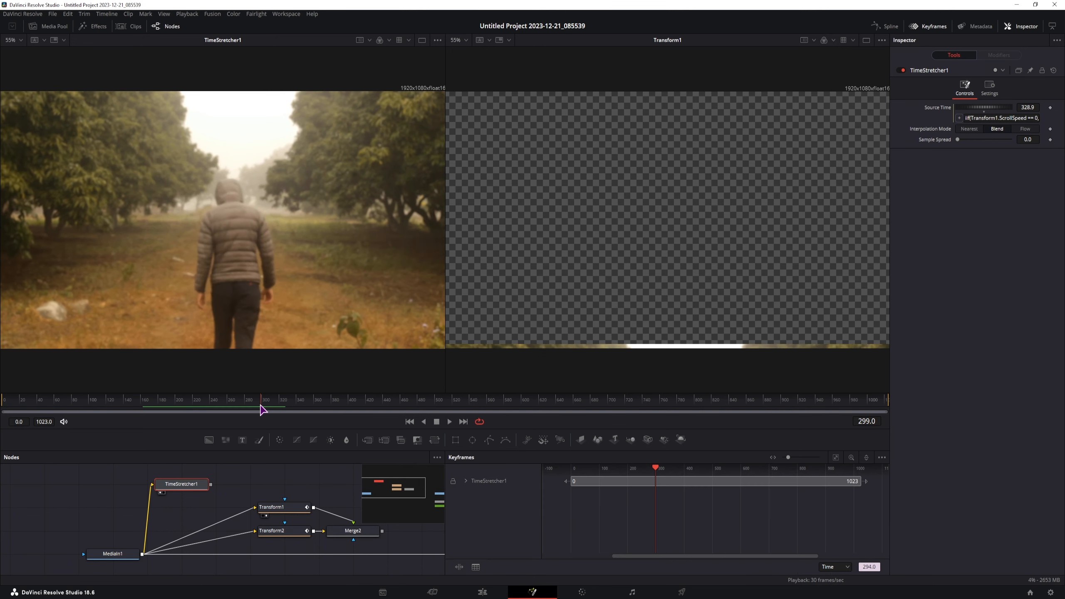
# Step: Step between frames 298 and 300 to compare Source Time with the stretched image and review the Transform1 reference in its expression
pyautogui.moveTo(256, 405); pyautogui.dragTo(260, 410)
pyautogui.moveTo(261, 410); pyautogui.dragTo(262, 410)
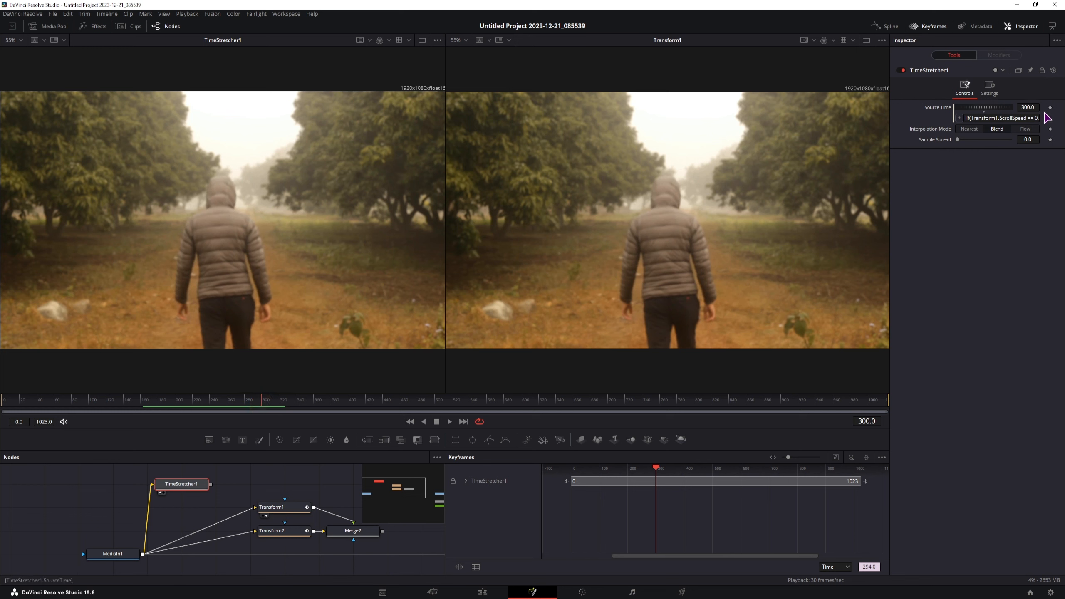
pyautogui.click(999, 117)
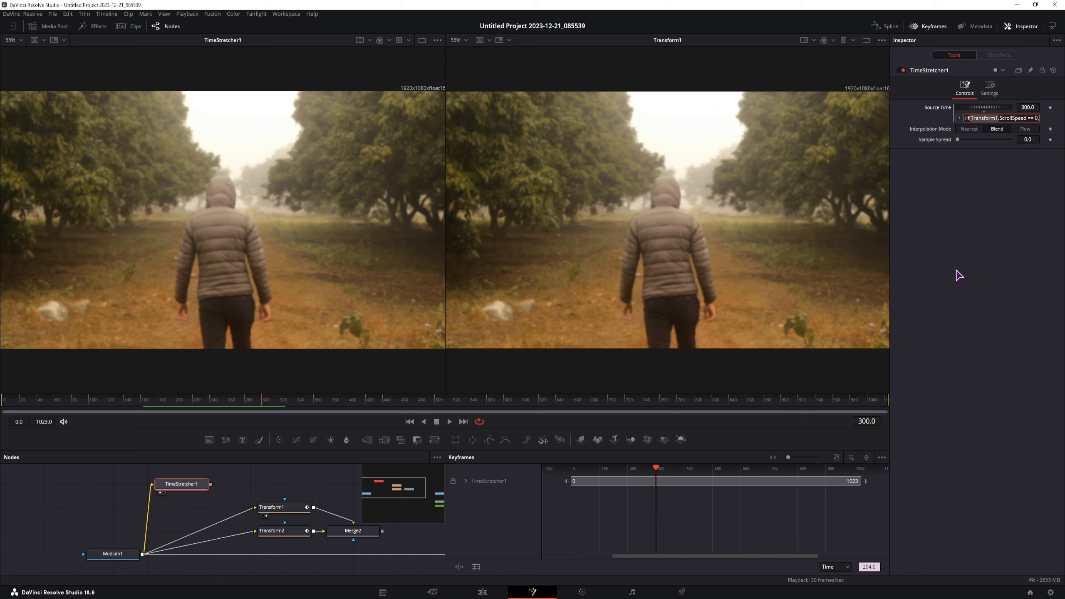
pyautogui.click(976, 269)
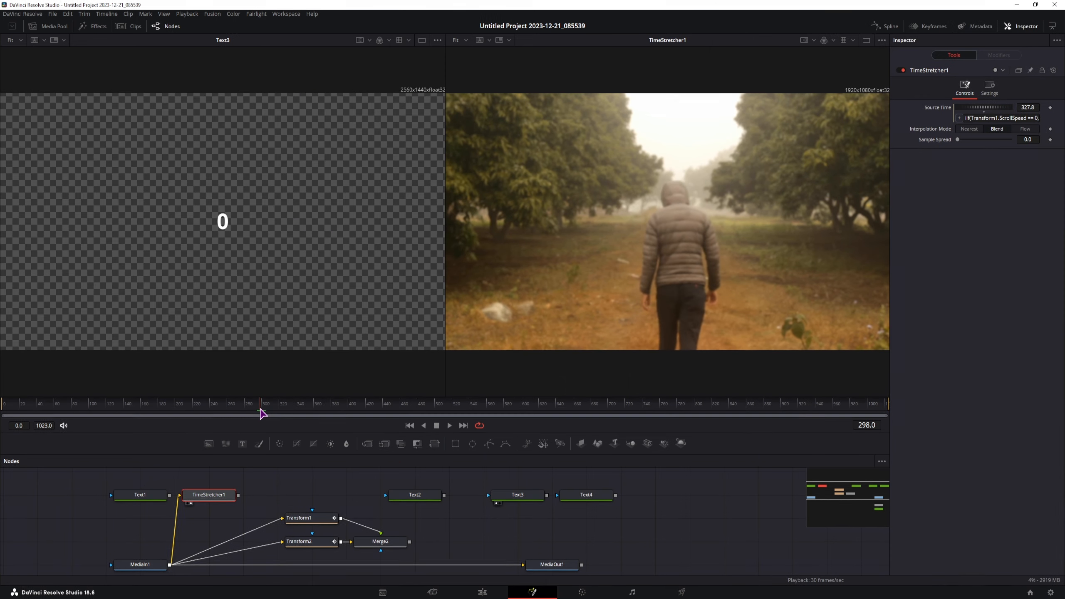
pyautogui.moveTo(260, 413); pyautogui.dragTo(262, 416)
pyautogui.moveTo(262, 416); pyautogui.dragTo(261, 415)
# Step: Switch to Notepad++ and examine each part of the iif(Transform1.ScrollSpeed == 0, time, time+time*Transform1.ScrollSpeed/10) expression
pyautogui.hotkey('alt', 'Tab')
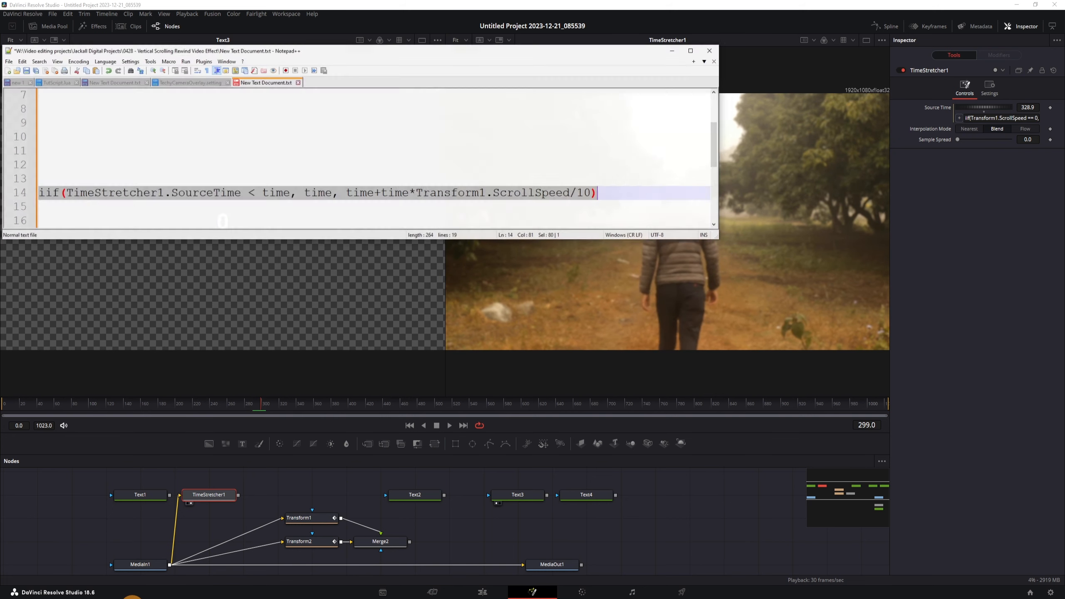
pyautogui.tripleClick(170, 159)
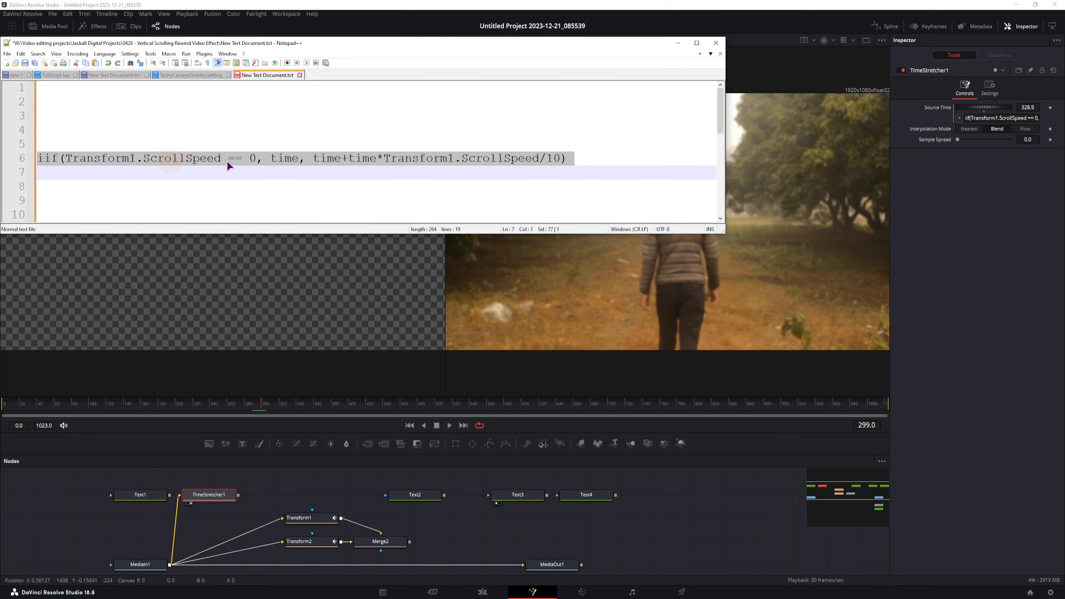
pyautogui.click(581, 158)
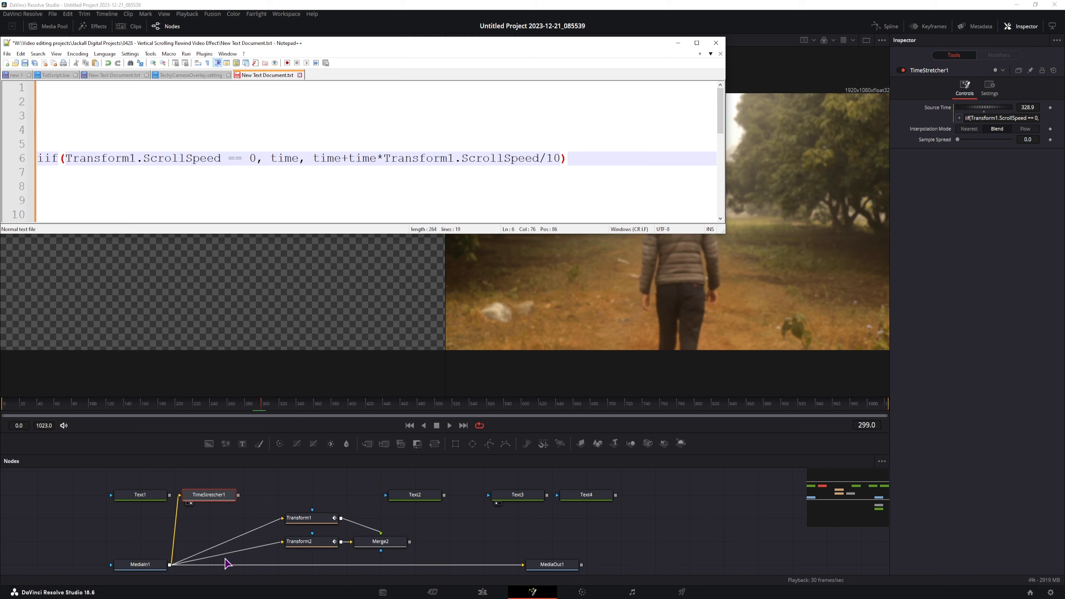
pyautogui.moveTo(66, 158); pyautogui.dragTo(249, 159)
pyautogui.click(260, 162)
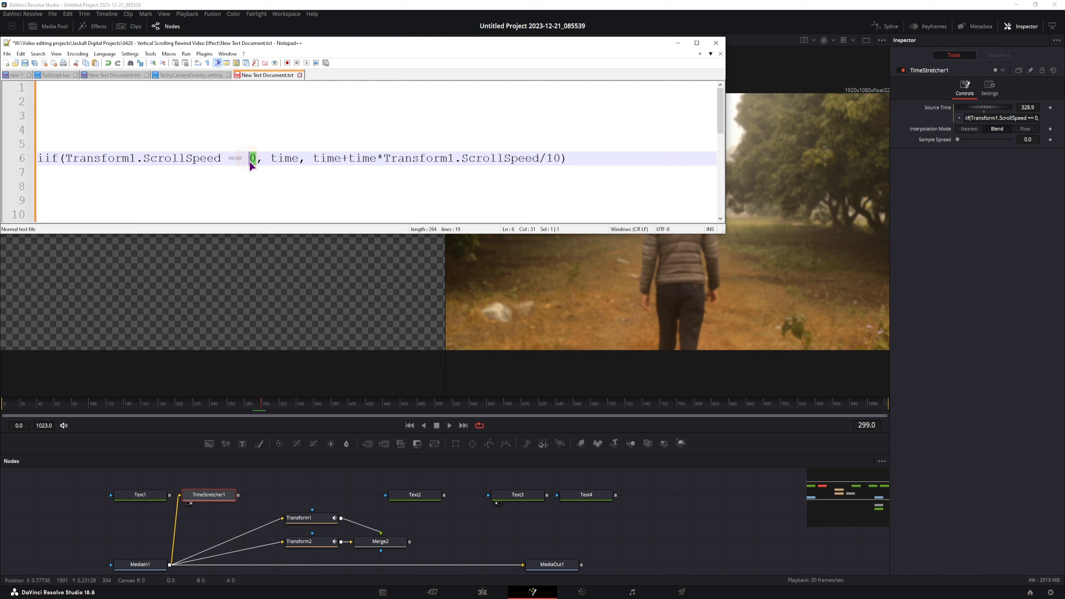
pyautogui.moveTo(314, 160); pyautogui.dragTo(340, 158)
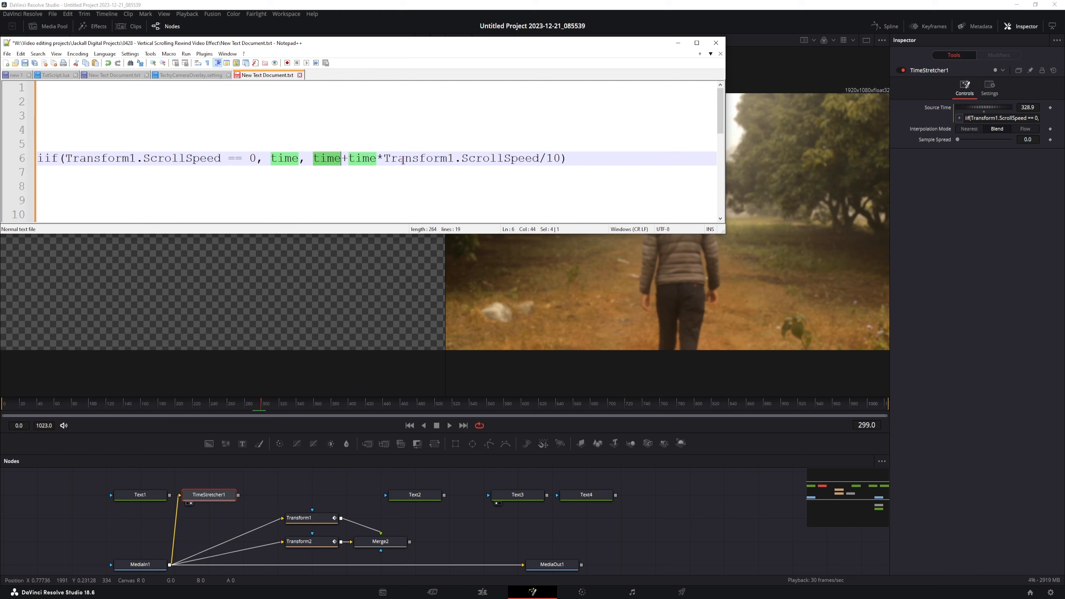
pyautogui.moveTo(378, 161); pyautogui.dragTo(543, 160)
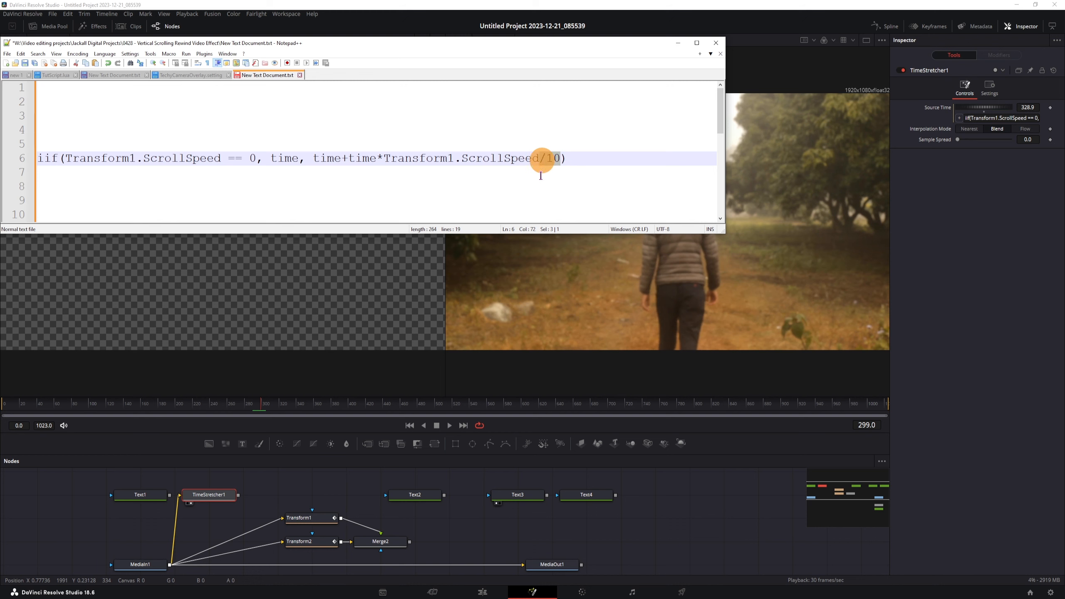
# Step: Return to DaVinci Resolve and scrub TimeStretcher1 over frames 37 to 78 and around frame 288 to check Source Time
pyautogui.click(37, 409)
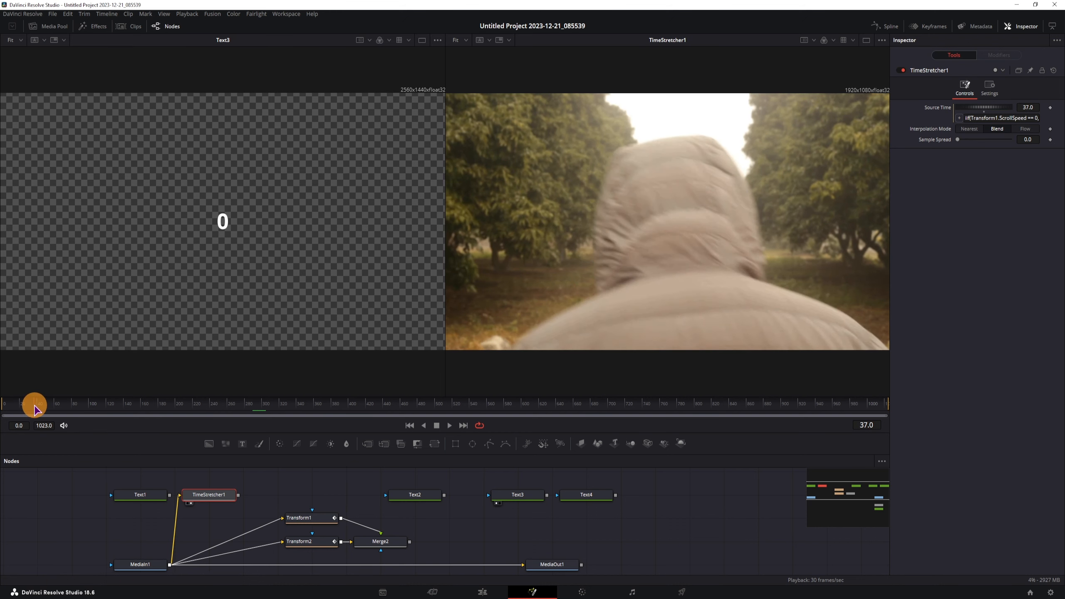
pyautogui.moveTo(35, 410); pyautogui.dragTo(71, 413)
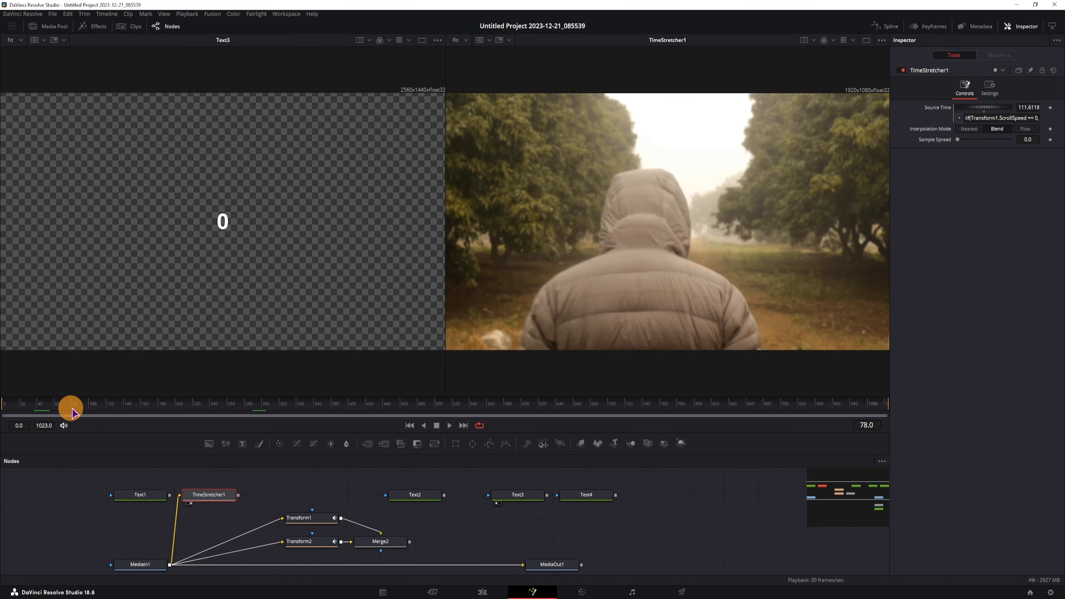
pyautogui.moveTo(274, 409); pyautogui.dragTo(251, 409)
# Step: Switch to Notepad++, examine the iif(TimeStretcher1.SourceTime < time, time, time+time*Transform1.ScrollSpeed/10) expression, and return to DaVinci Resolve
pyautogui.click(136, 598)
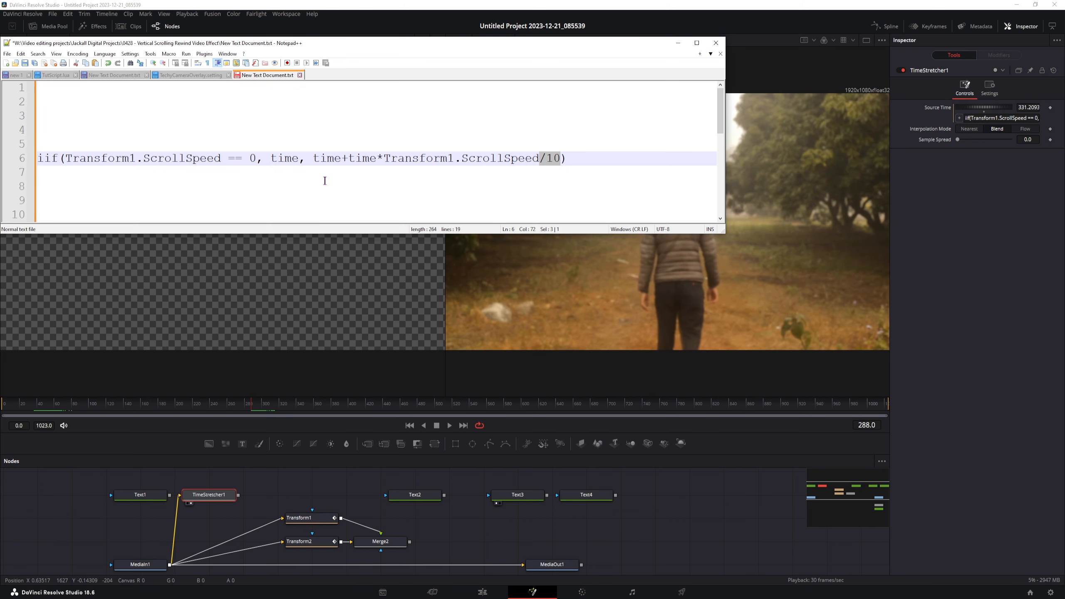
pyautogui.scroll(-2, 300, 157)
pyautogui.moveTo(44, 186); pyautogui.dragTo(605, 187)
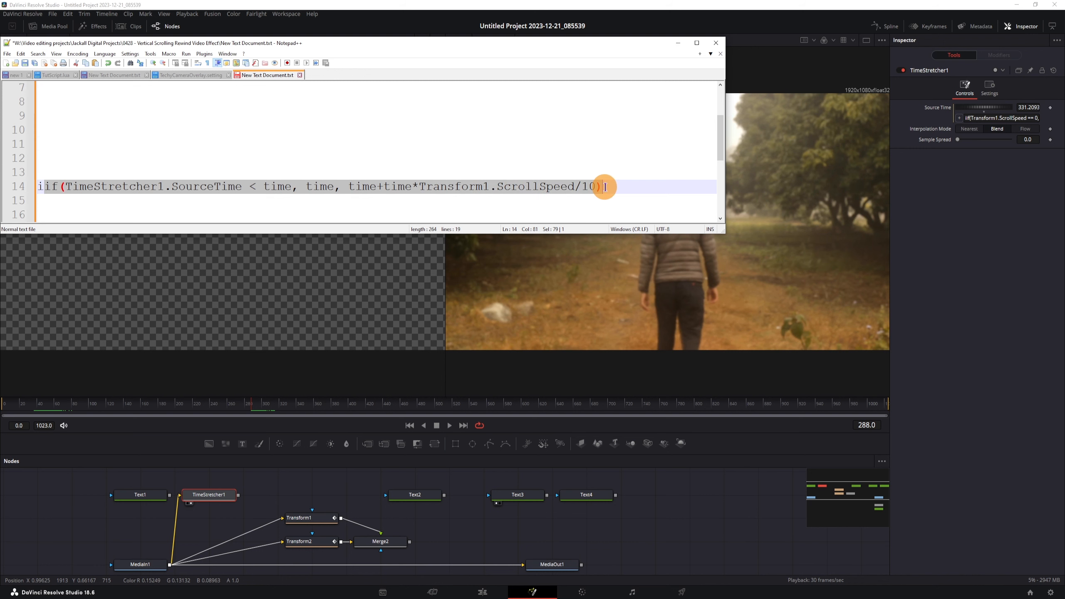
pyautogui.click(929, 110)
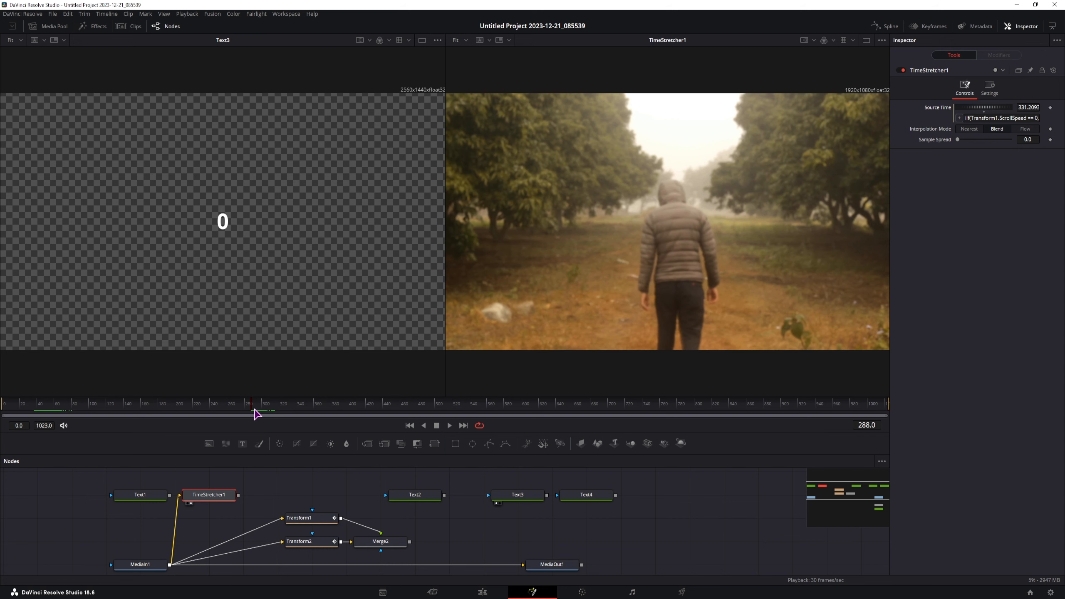
# Step: View Text1 and scrub from the start of the timeline, comparing its number at frames 299 and 300
pyautogui.click(140, 495)
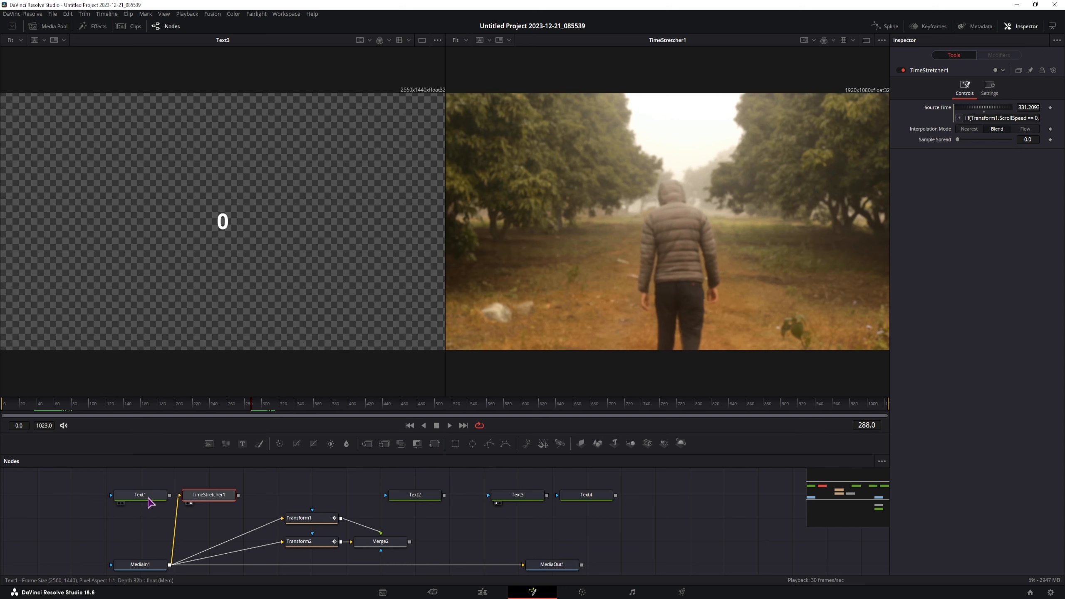
pyautogui.moveTo(8, 413); pyautogui.dragTo(265, 416)
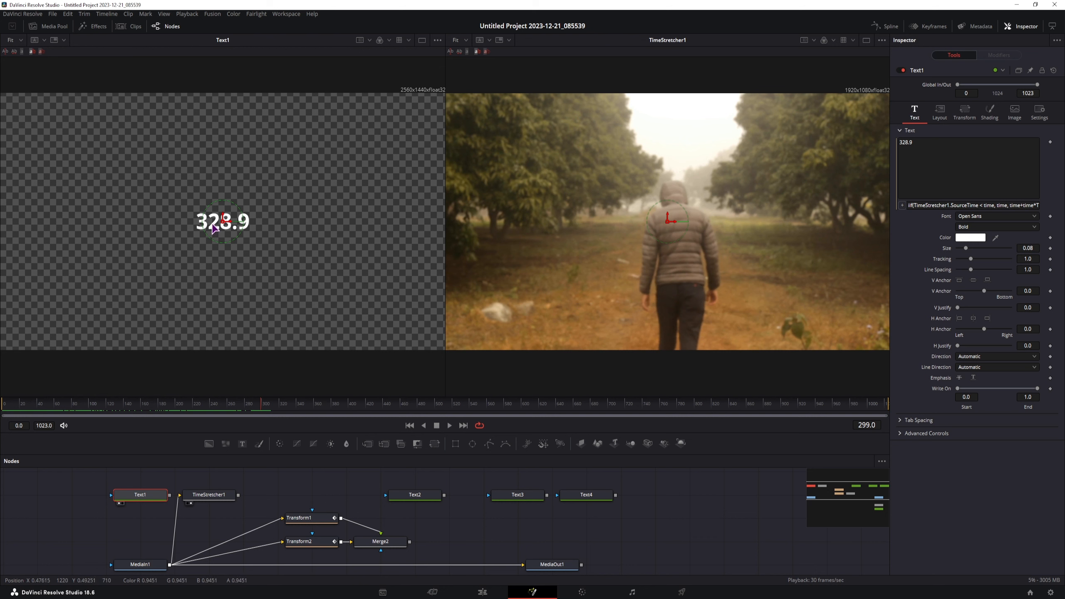
pyautogui.moveTo(264, 412); pyautogui.dragTo(263, 413)
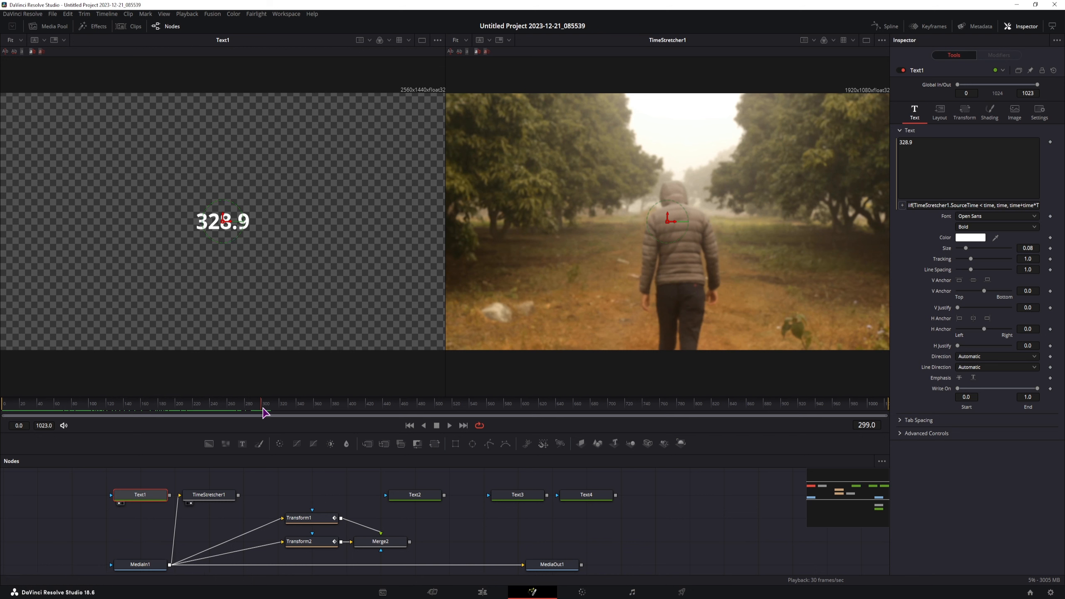
pyautogui.moveTo(264, 412); pyautogui.dragTo(261, 412)
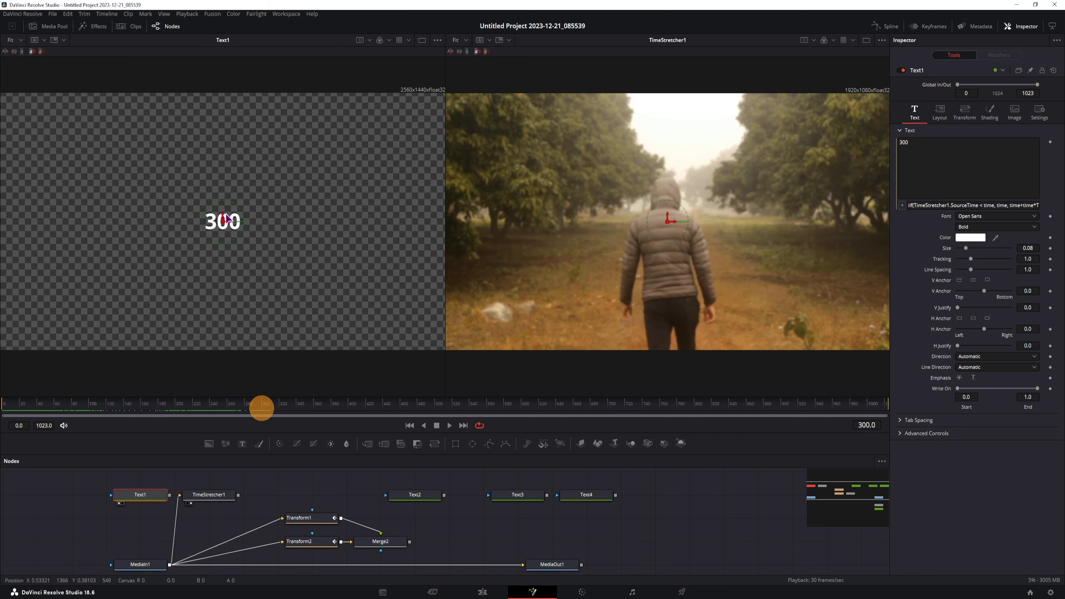
# Step: View Text2, compare its expression's 0 result with Text1's time result in Notepad++, and scrub Text2 to frame 299
pyautogui.click(415, 497)
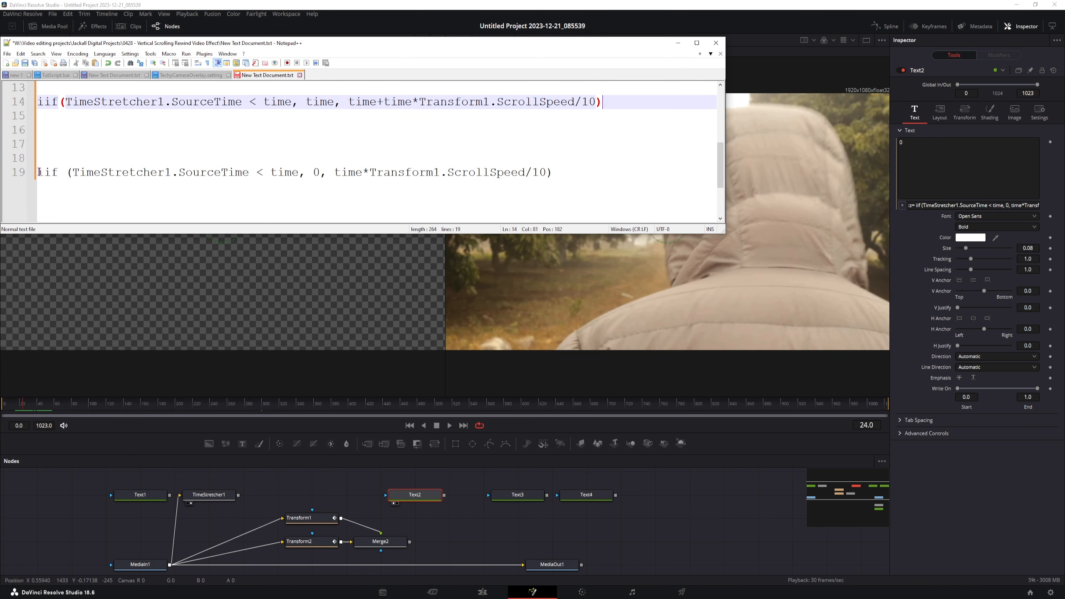
pyautogui.moveTo(39, 172); pyautogui.dragTo(564, 170)
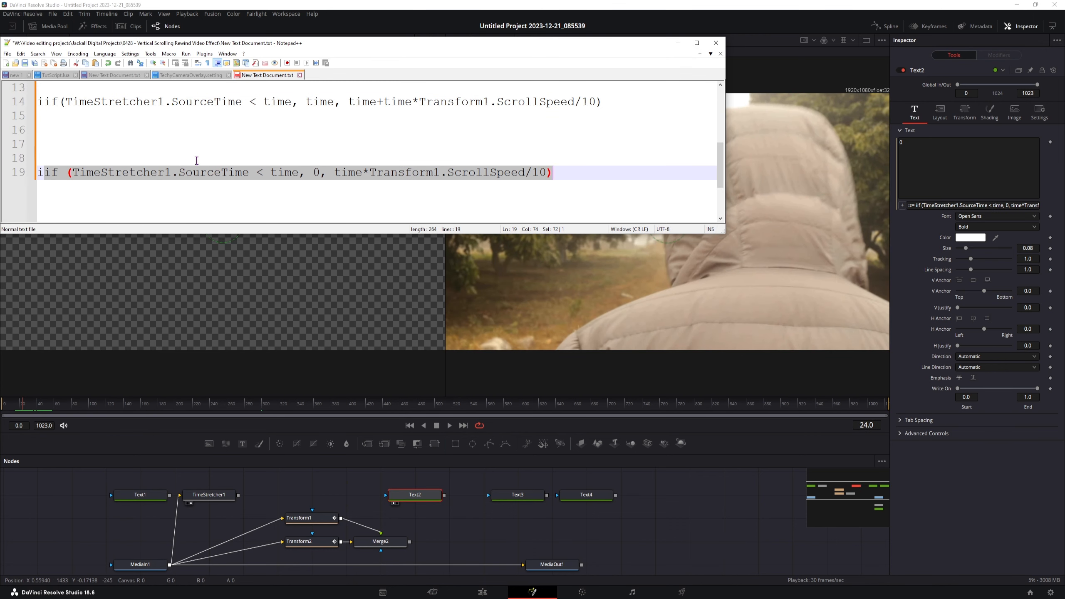
pyautogui.click(310, 143)
pyautogui.moveTo(308, 101); pyautogui.dragTo(334, 103)
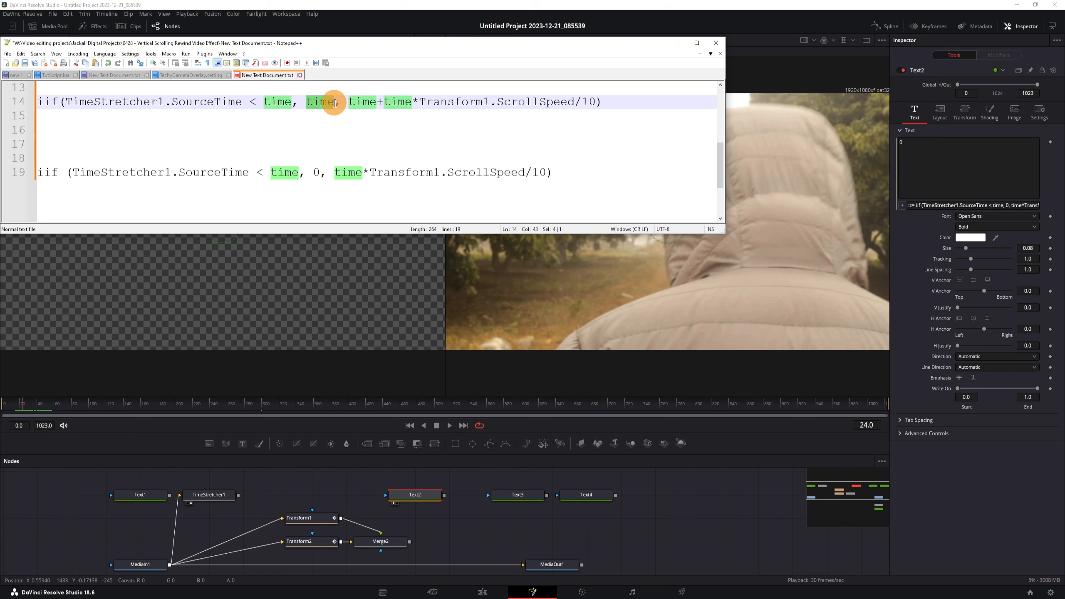
pyautogui.doubleClick(315, 172)
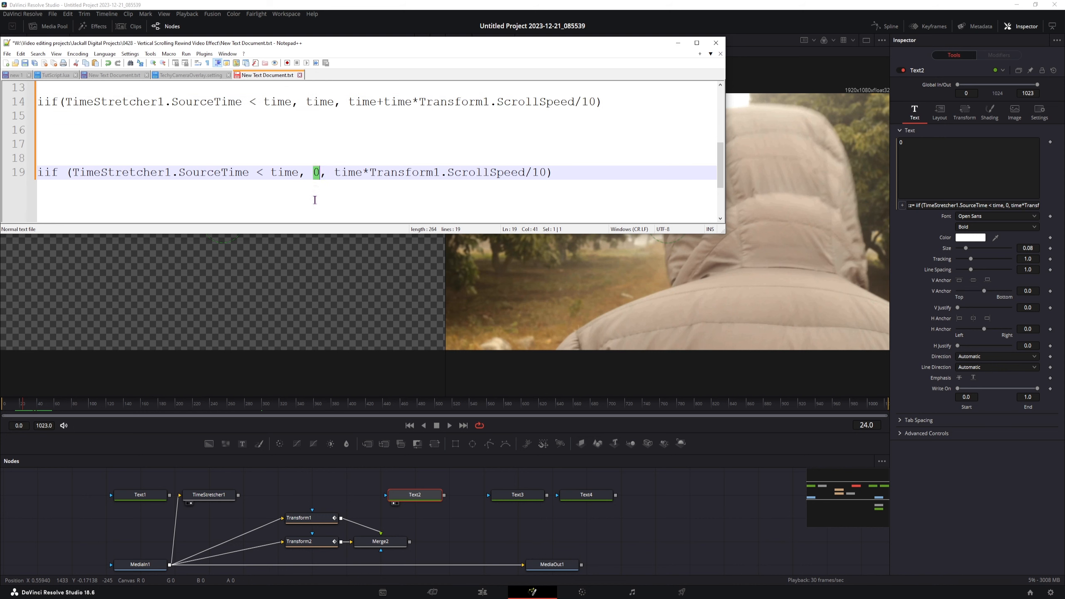
pyautogui.moveTo(15, 406); pyautogui.dragTo(261, 419)
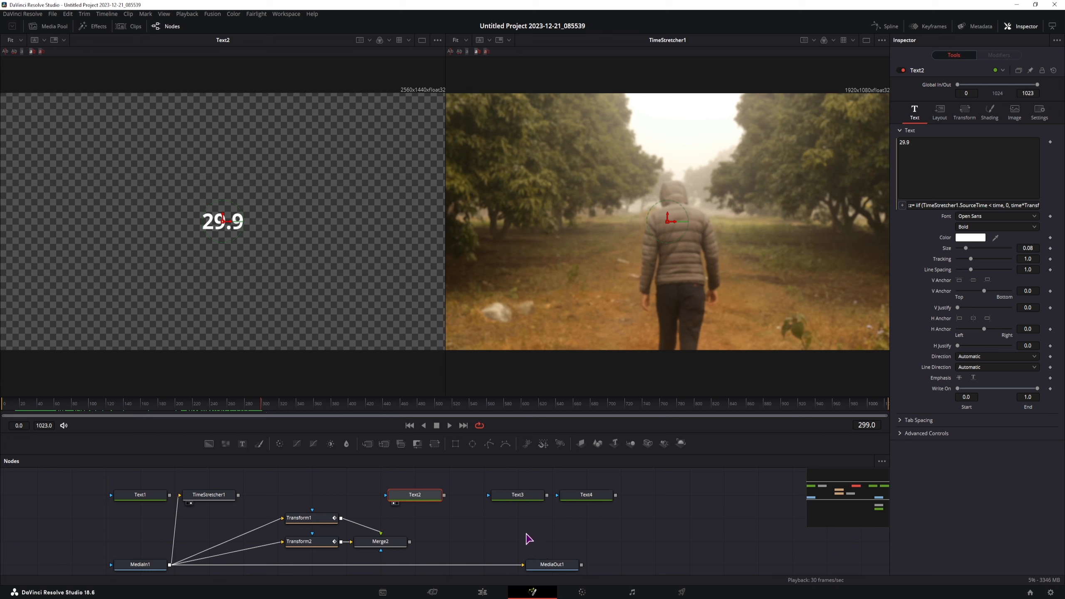
# Step: Review the text expressions of Text3, Text4 and Text2 to see how the variables x, y and z are used
pyautogui.click(517, 495)
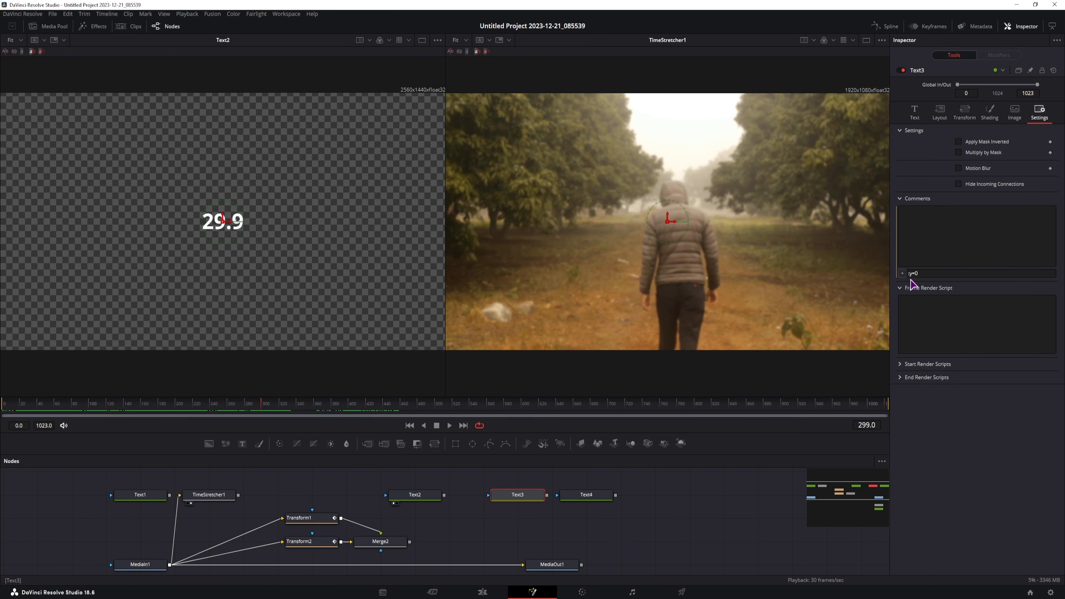
pyautogui.click(915, 111)
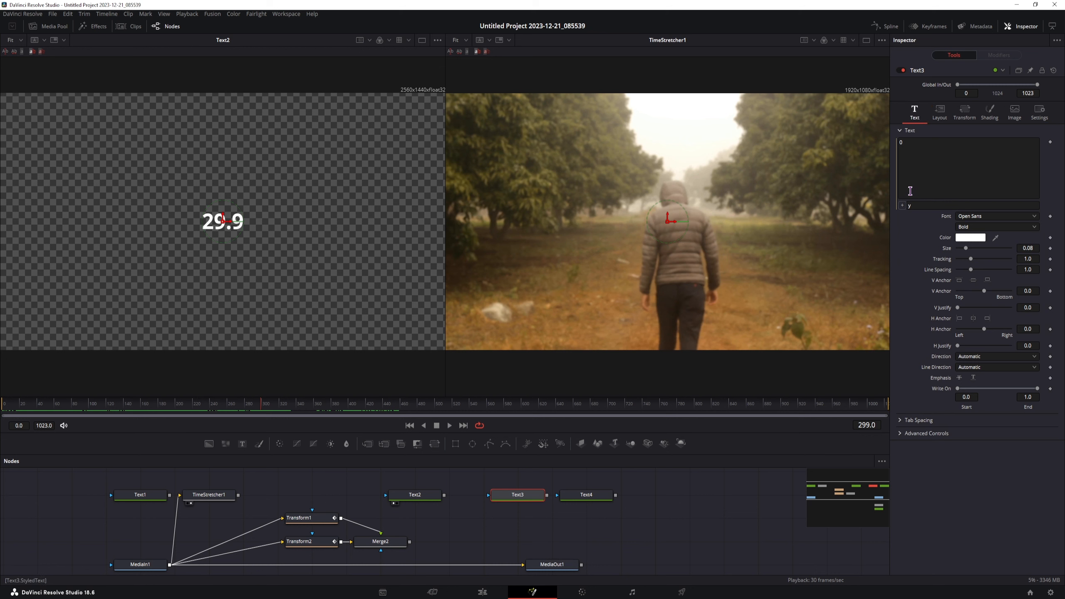
pyautogui.click(598, 496)
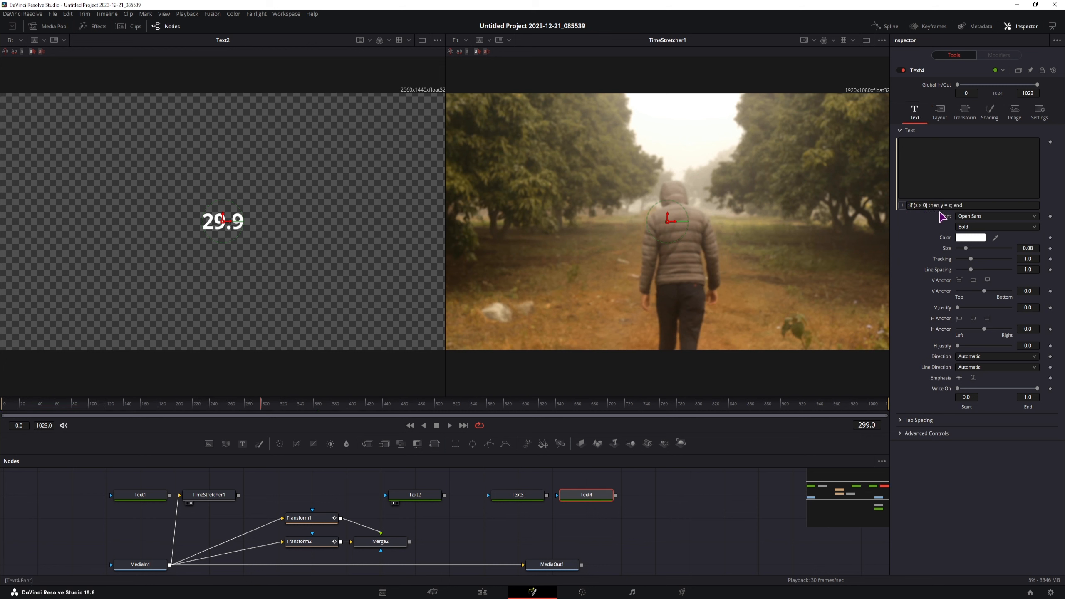
pyautogui.click(415, 495)
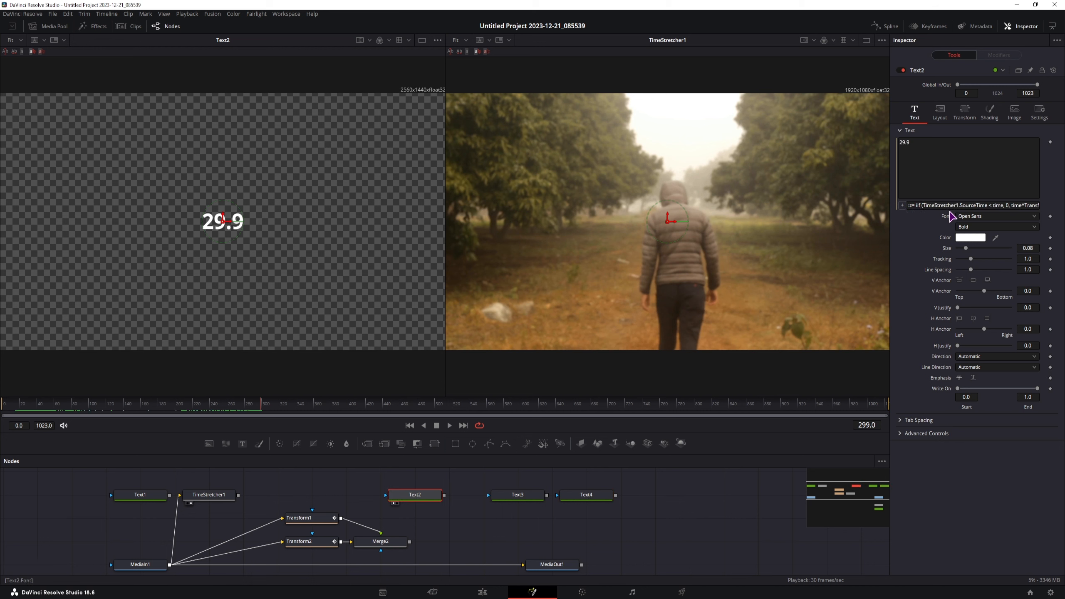
# Step: View Text3 and scrub around frames 170 to 176 to examine the value of its y expression
pyautogui.click(505, 495)
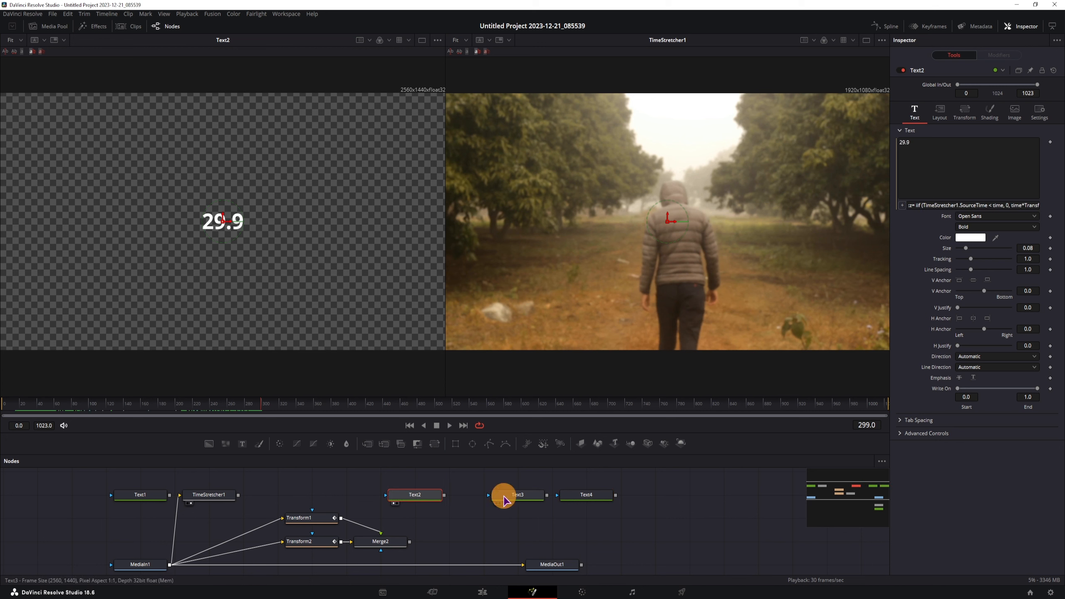
pyautogui.press('1')
pyautogui.moveTo(55, 405); pyautogui.dragTo(155, 404)
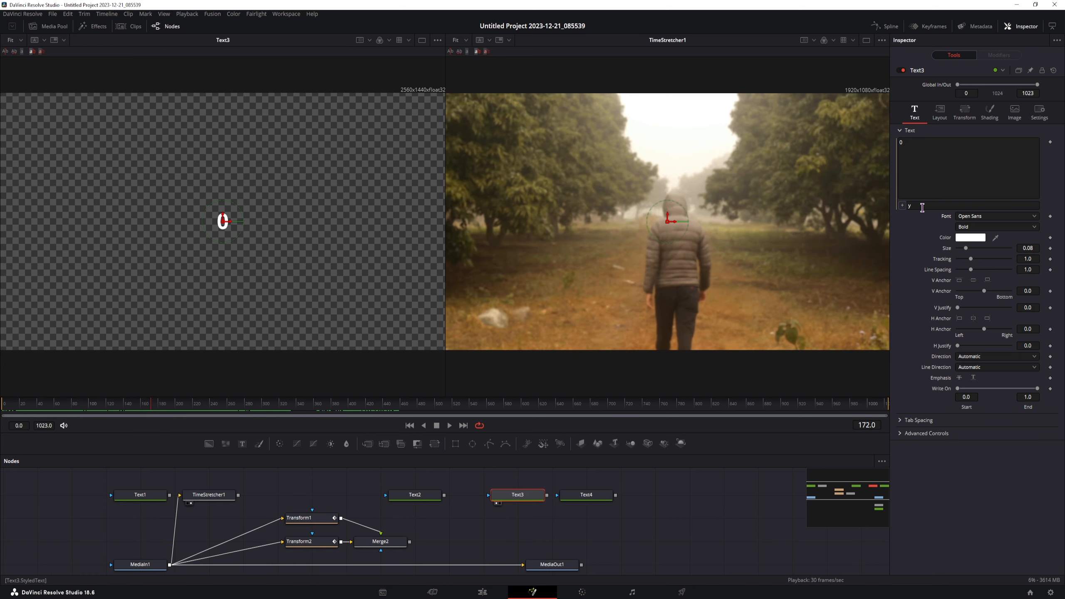
pyautogui.click(930, 150)
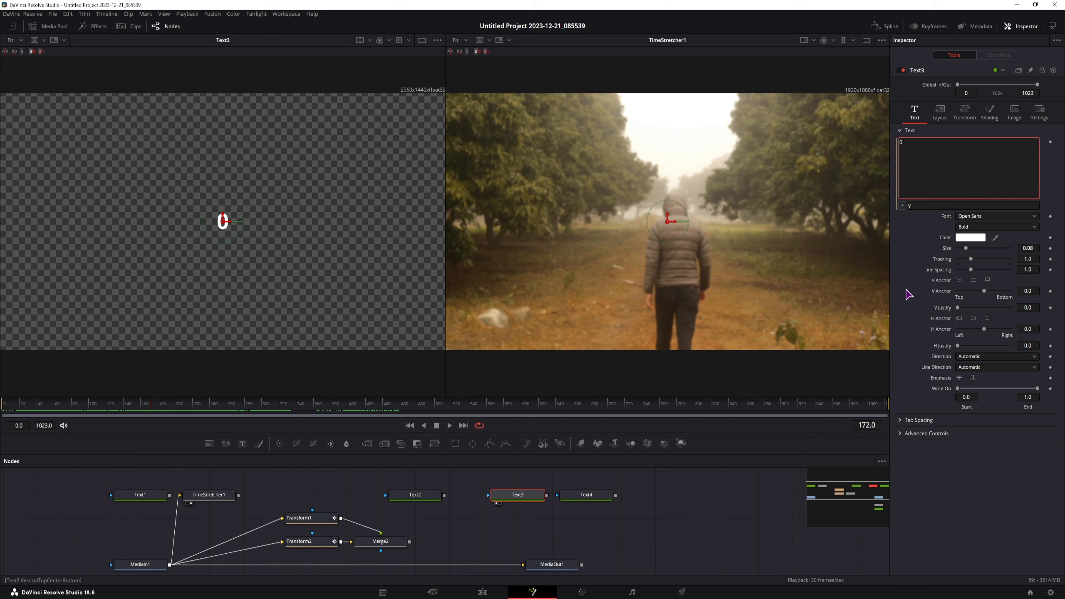
pyautogui.click(905, 233)
pyautogui.click(154, 406)
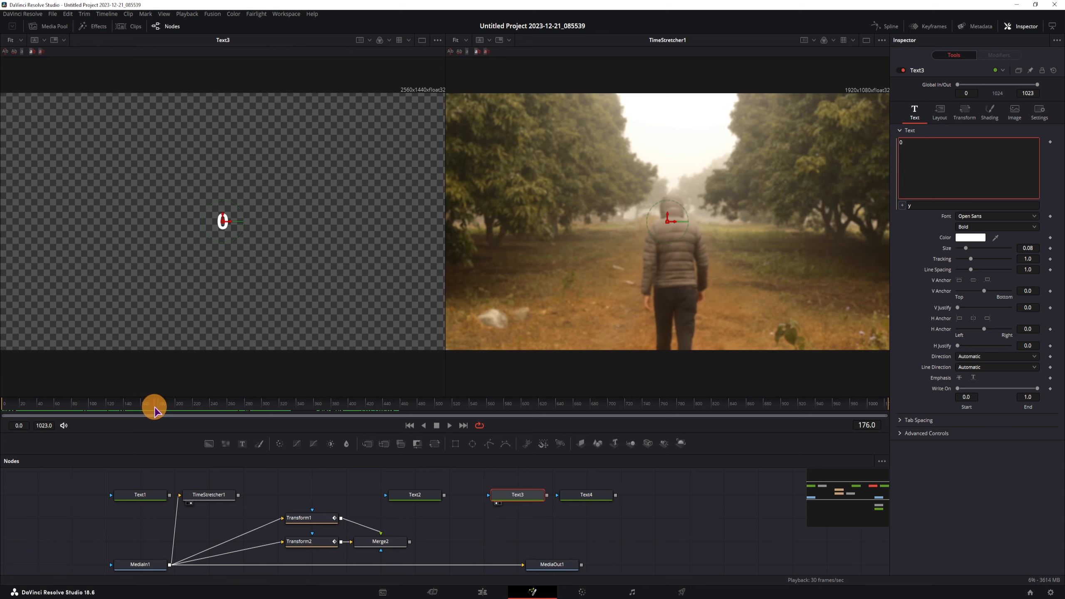
pyautogui.moveTo(154, 411)
pyautogui.mouseDown()
pyautogui.moveTo(225, 415)
pyautogui.moveTo(126, 413)
pyautogui.moveTo(227, 408)
pyautogui.moveTo(138, 409)
pyautogui.moveTo(149, 409)
pyautogui.mouseUp()
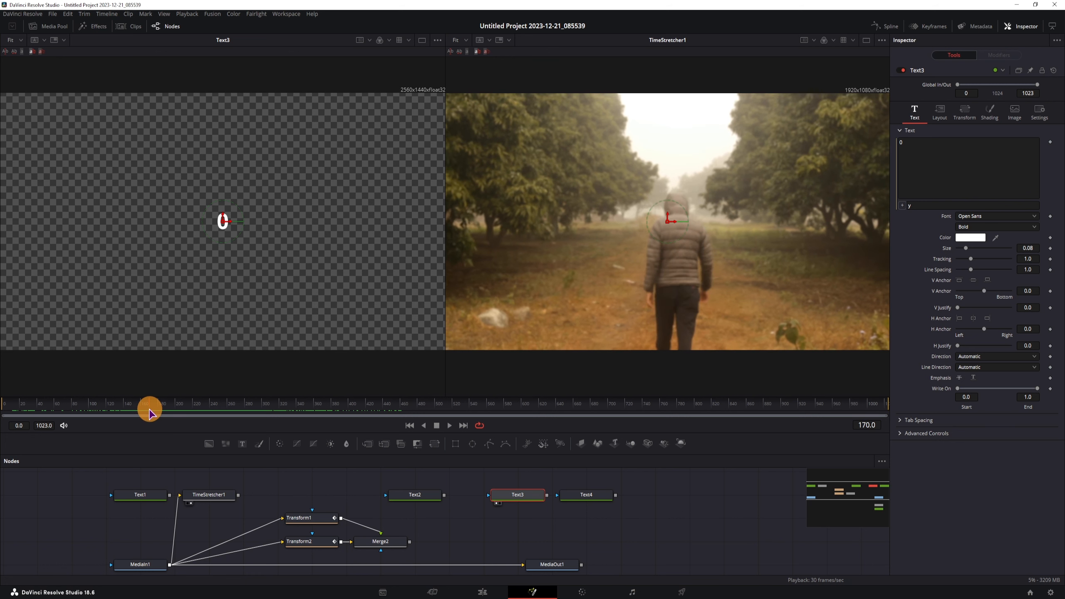
# Step: Rewire the nodes so TimeStretcher1 feeds both Transforms and Merge2 feeds MediaOut1, and play the result from frame 25
pyautogui.click(276, 488)
pyautogui.moveTo(238, 495); pyautogui.dragTo(281, 548)
pyautogui.moveTo(214, 500); pyautogui.dragTo(221, 523)
pyautogui.moveTo(410, 542); pyautogui.dragTo(521, 566)
pyautogui.moveTo(410, 542); pyautogui.dragTo(523, 567)
pyautogui.moveTo(523, 567); pyautogui.dragTo(523, 566)
pyautogui.click(21, 403)
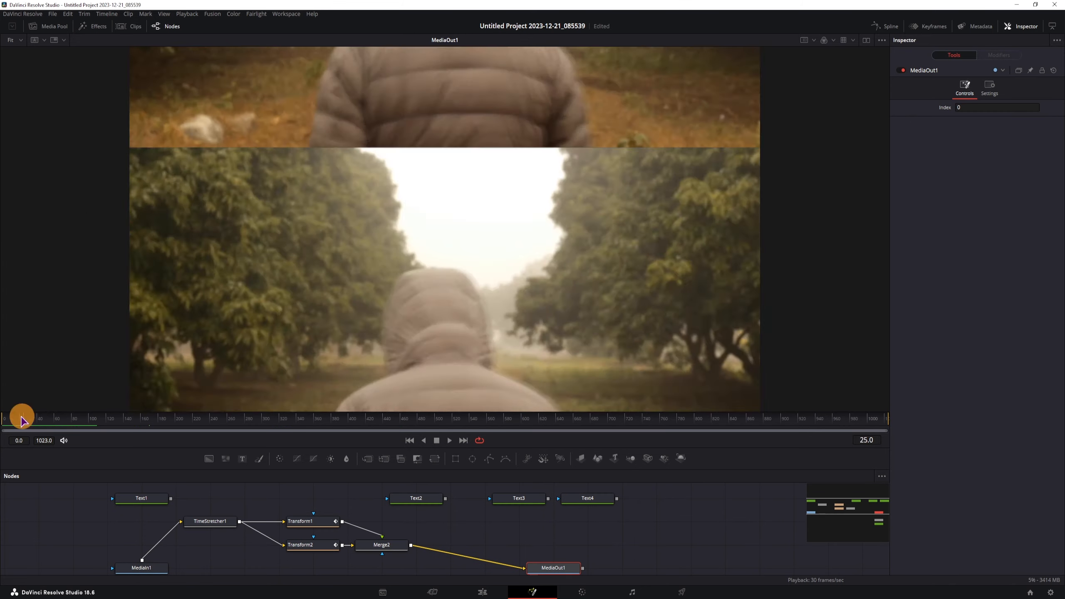
pyautogui.press('space')
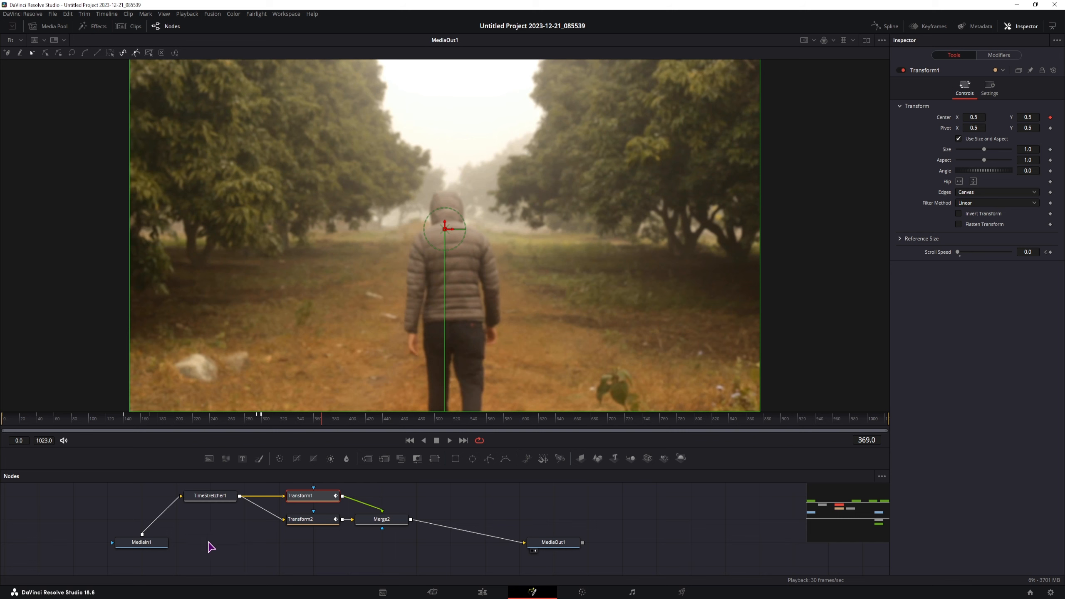
# Step: Select TimeStretcher1, Transform1, Transform2 and Merge2 and create a macro from them
pyautogui.moveTo(195, 544); pyautogui.dragTo(409, 490)
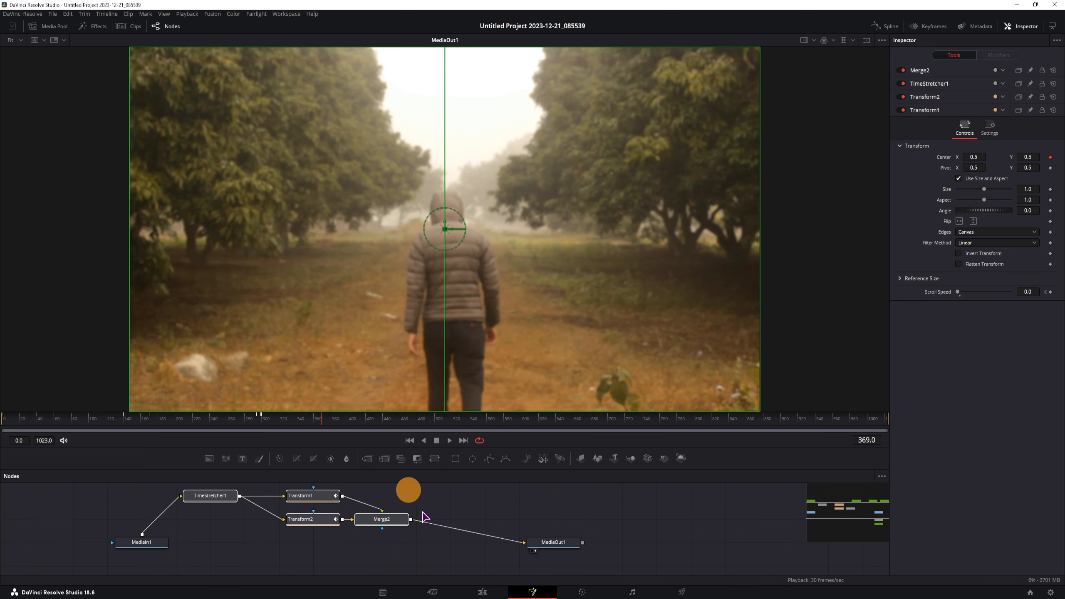
pyautogui.scroll(2, 422, 513)
pyautogui.rightClick(392, 558)
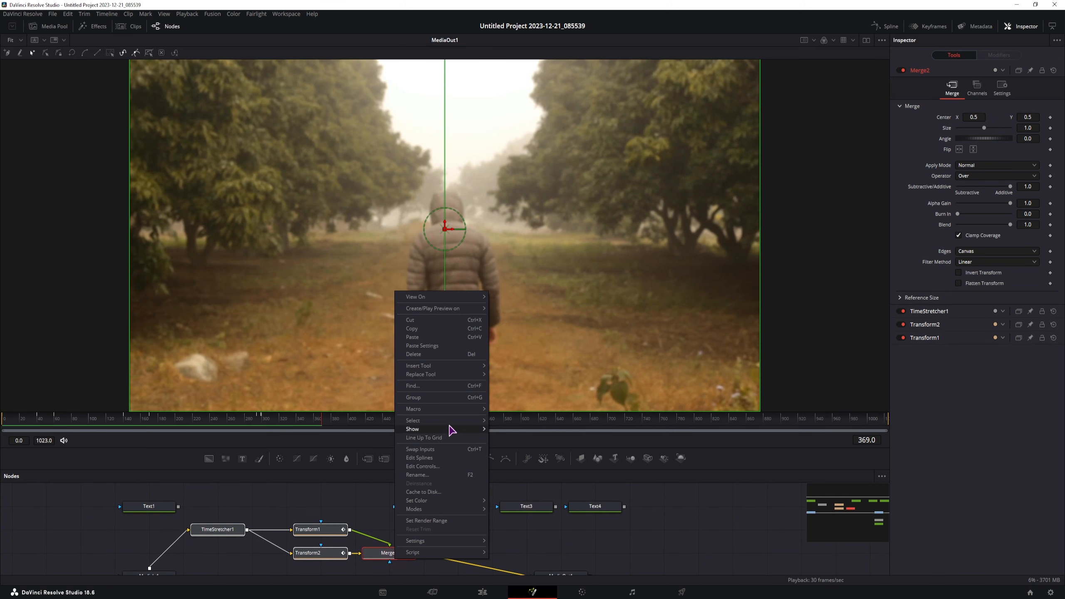
pyautogui.moveTo(476, 409)
pyautogui.click(516, 412)
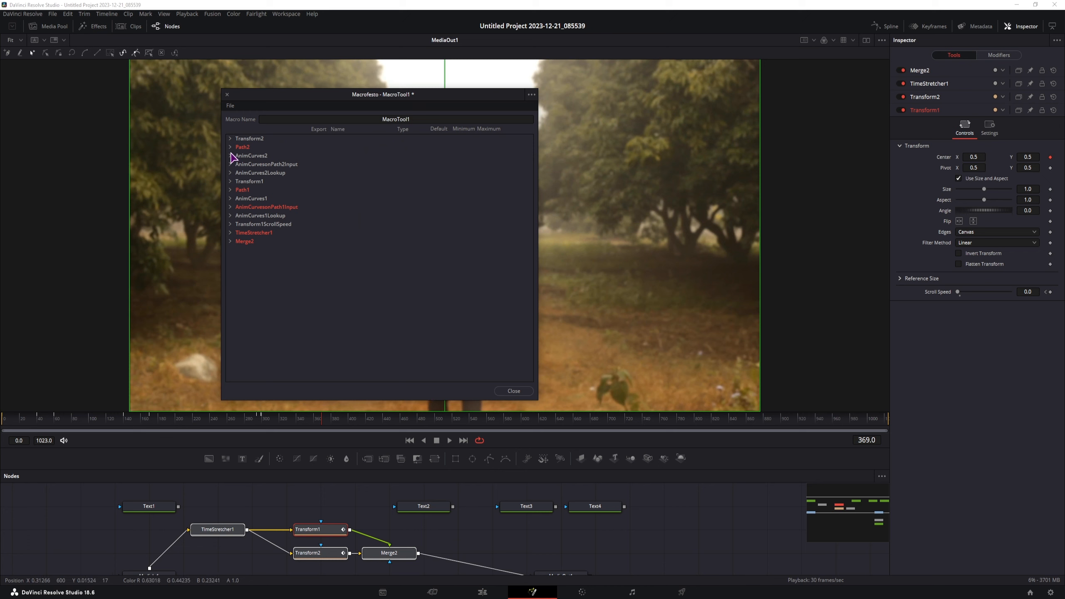
# Step: Include Transform1's Invert Transform and Scroll Speed controls in the macro's exported parameters
pyautogui.click(229, 183)
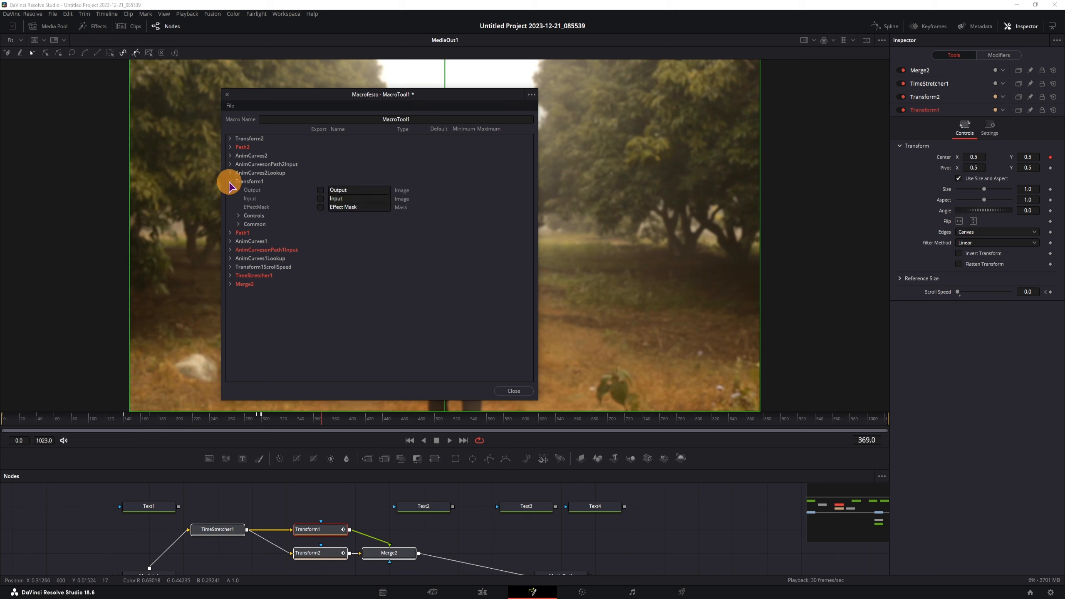
pyautogui.click(239, 216)
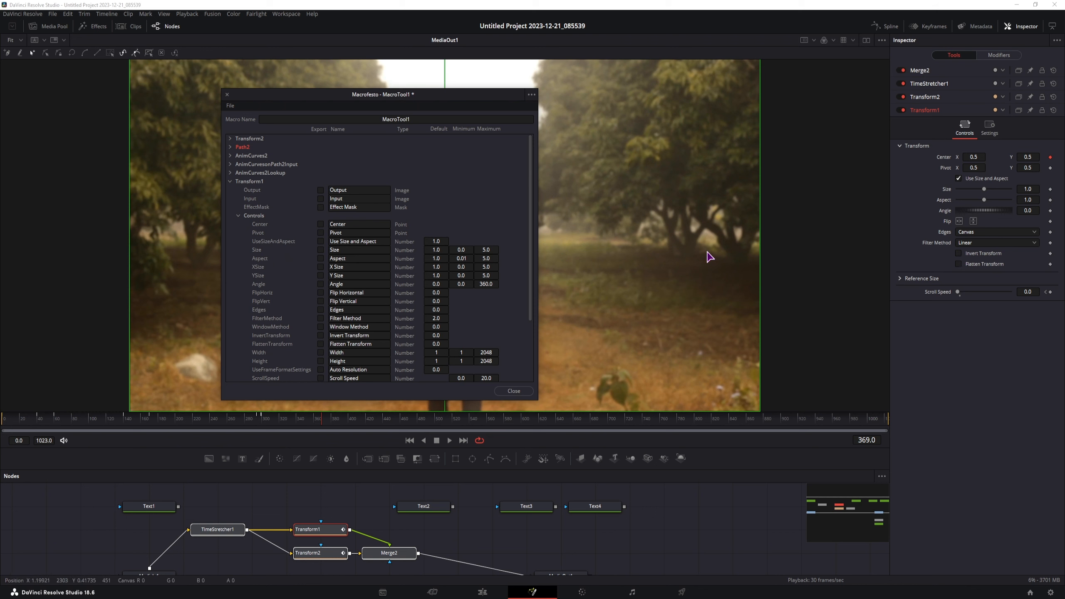
pyautogui.scroll(-2, 312, 288)
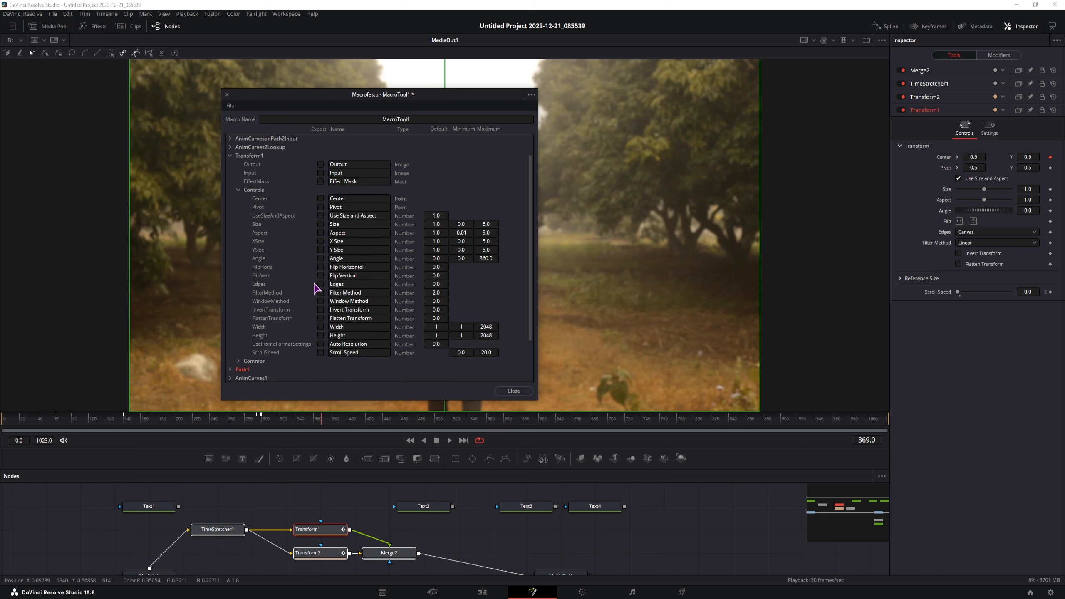
pyautogui.click(322, 284)
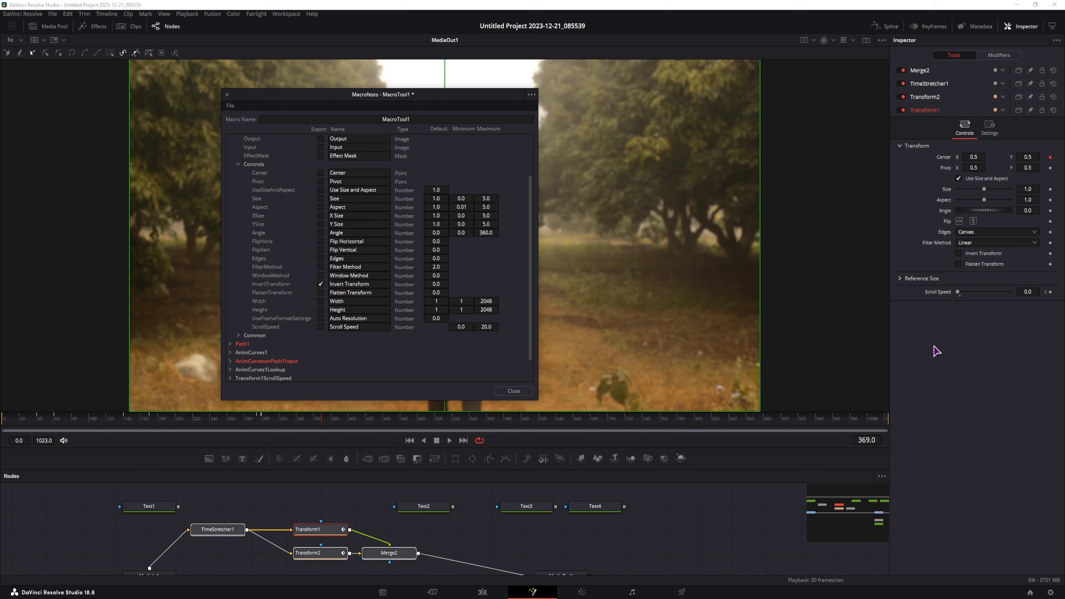
pyautogui.click(321, 327)
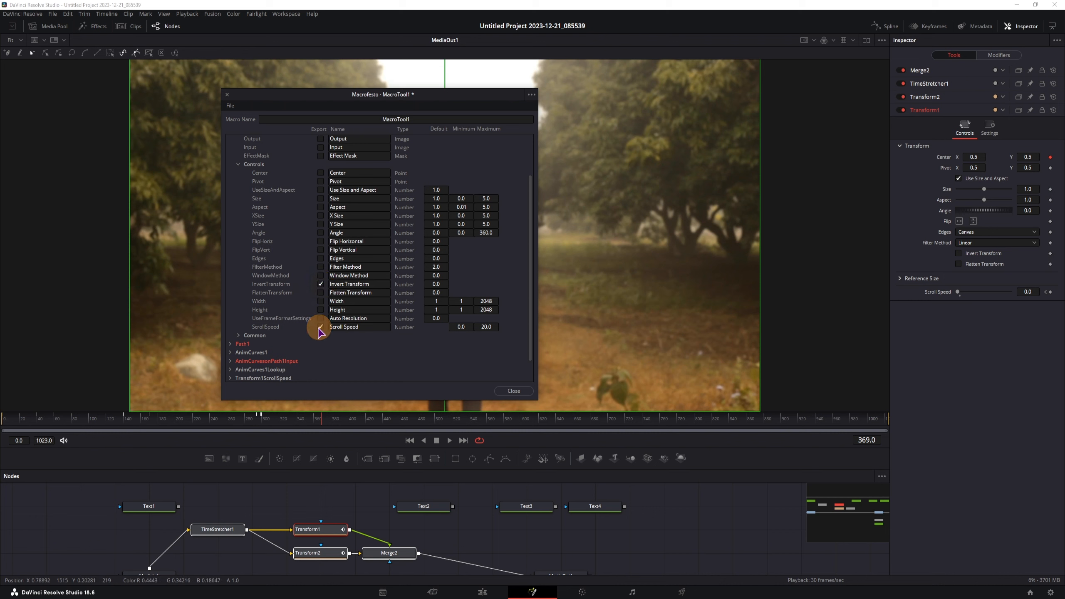
# Step: Start saving the macro as a group and browse to Fusion's Templates > Edit > Effects folder
pyautogui.click(230, 106)
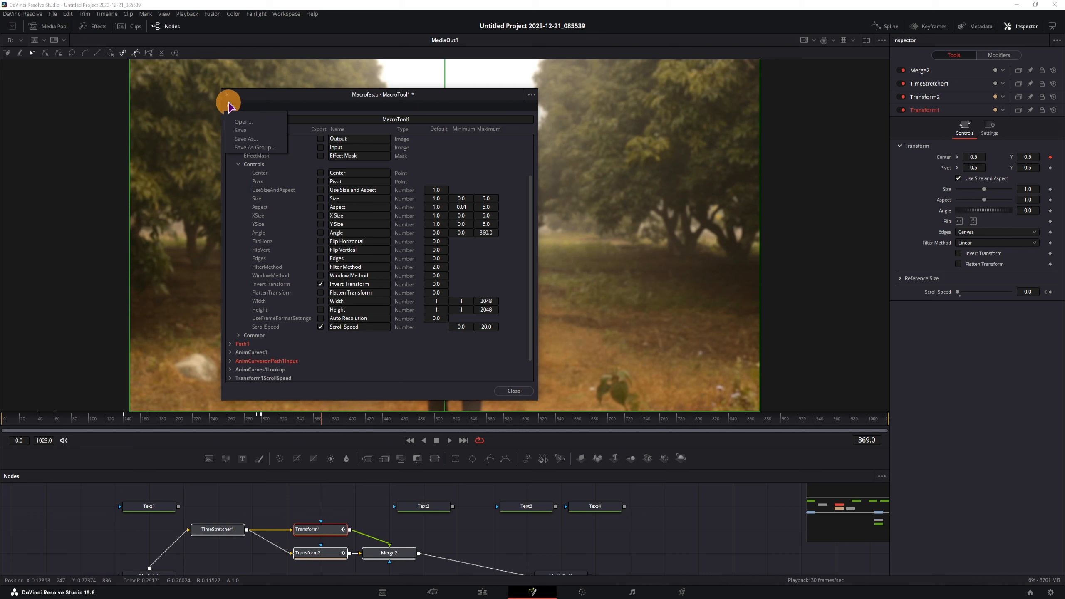
pyautogui.click(256, 147)
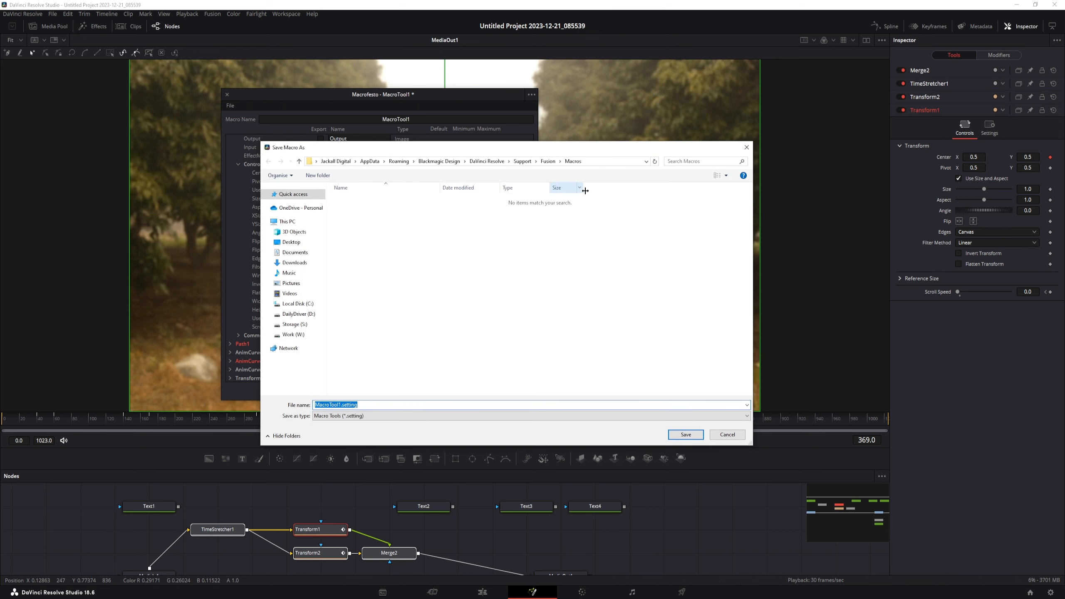
pyautogui.click(547, 161)
pyautogui.doubleClick(350, 360)
pyautogui.doubleClick(355, 200)
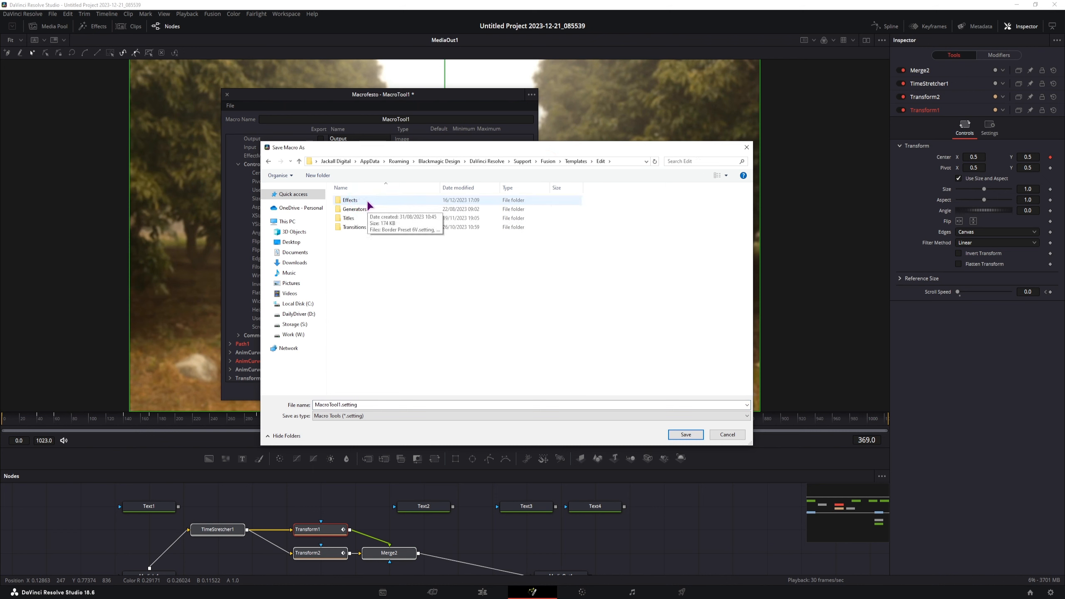
pyautogui.doubleClick(367, 202)
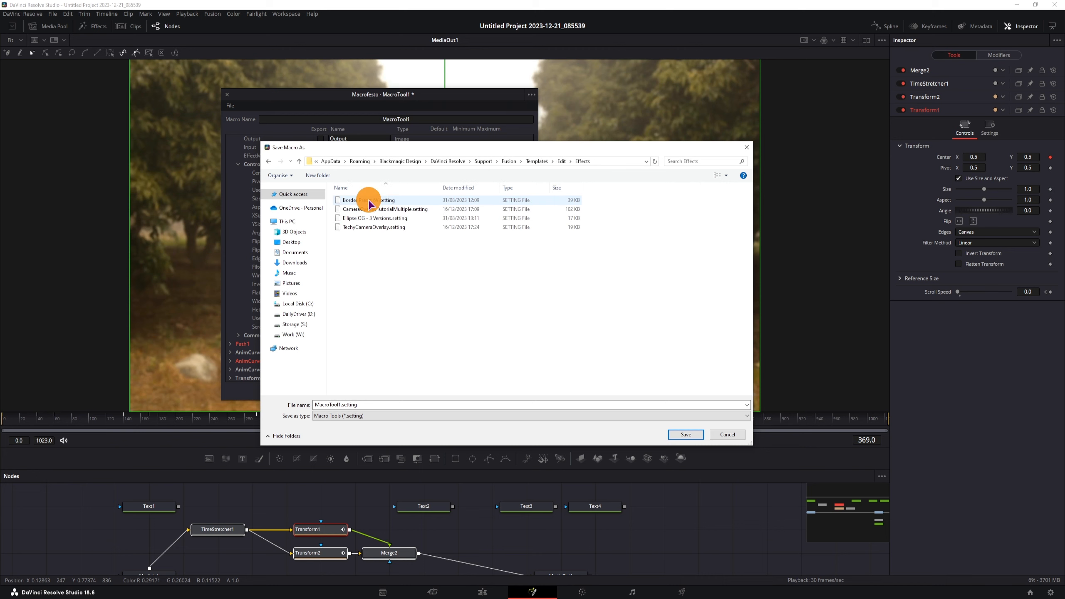
# Step: Save the macro file as VerticalScroll.setting and close the macro editor
pyautogui.click(334, 405)
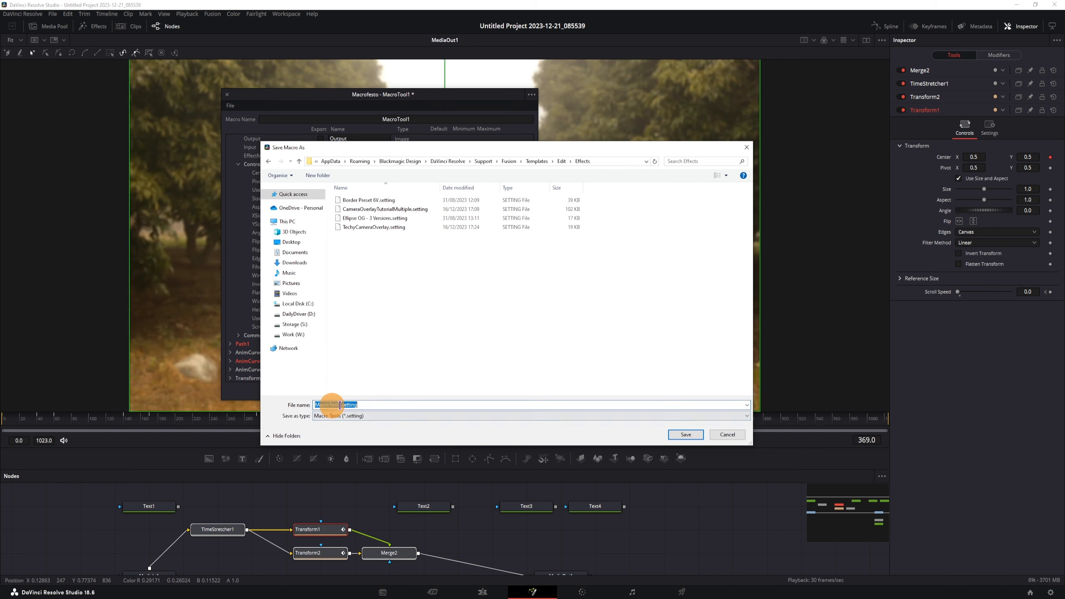
pyautogui.click(340, 404)
pyautogui.write('AutoScroll')
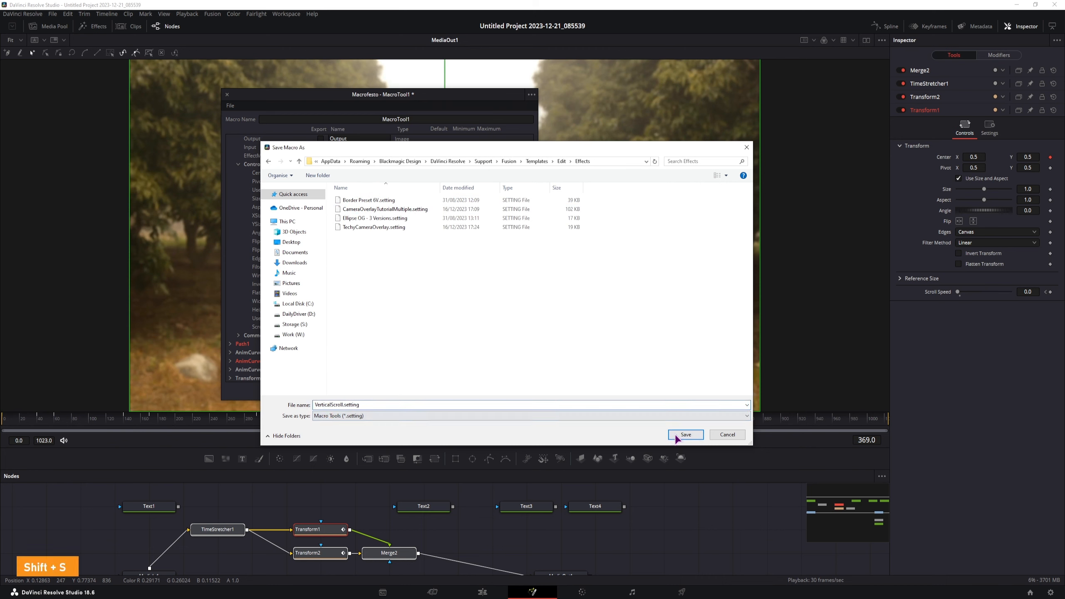
pyautogui.click(678, 436)
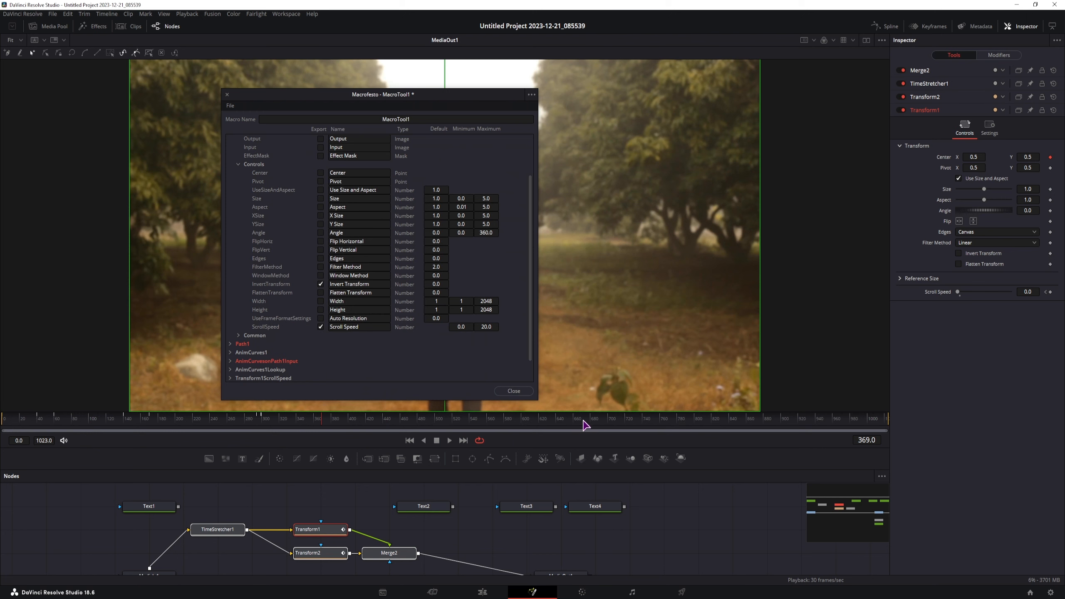
pyautogui.click(514, 390)
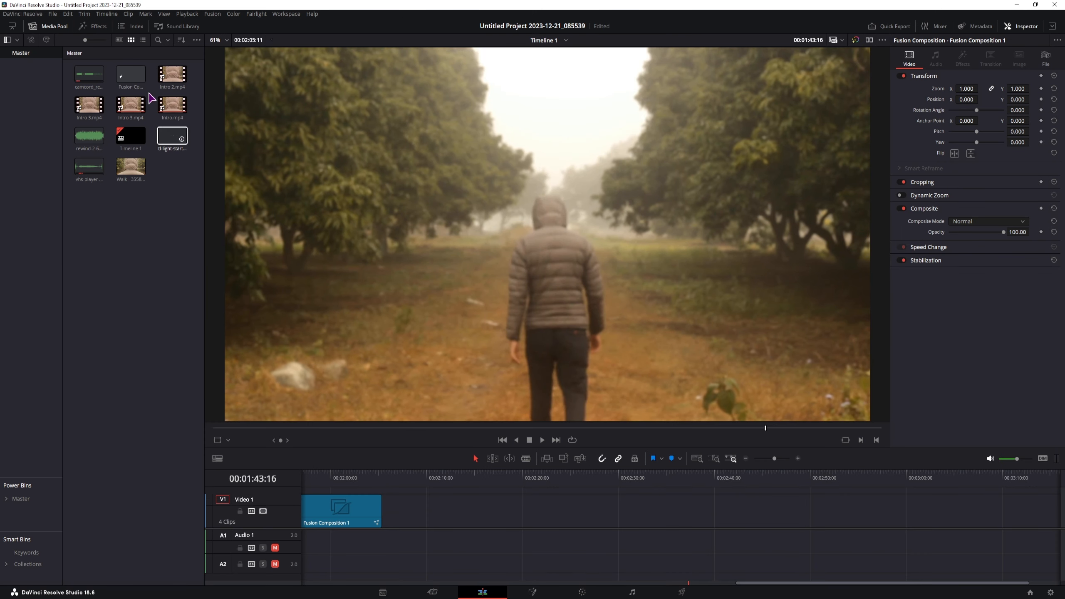
# Step: Search the Edit page's effects library for "vertic"
pyautogui.click(172, 135)
pyautogui.click(93, 27)
pyautogui.click(181, 317)
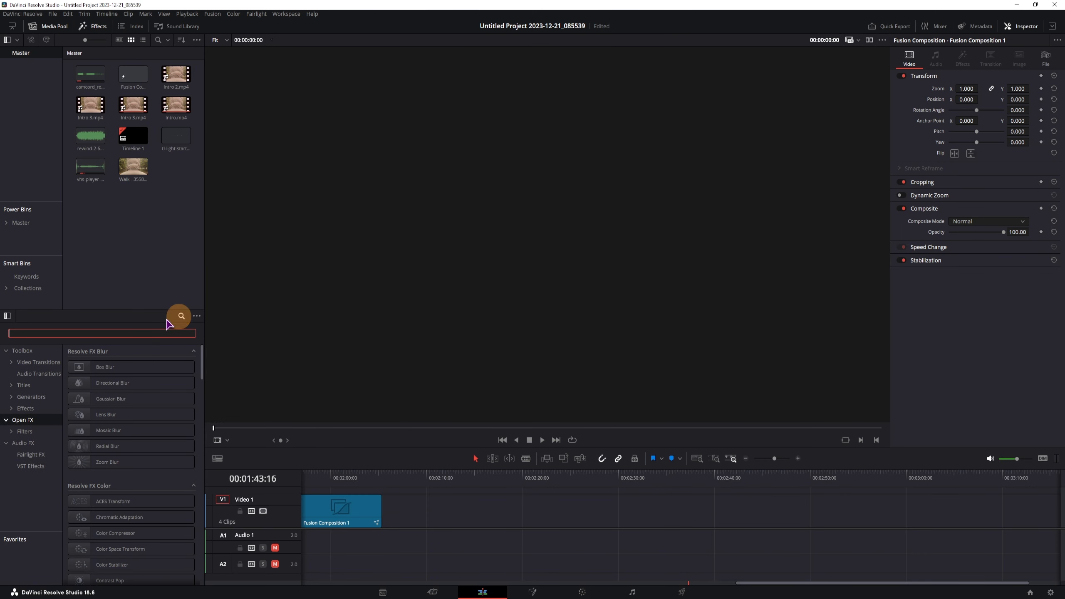
pyautogui.write('vertic')
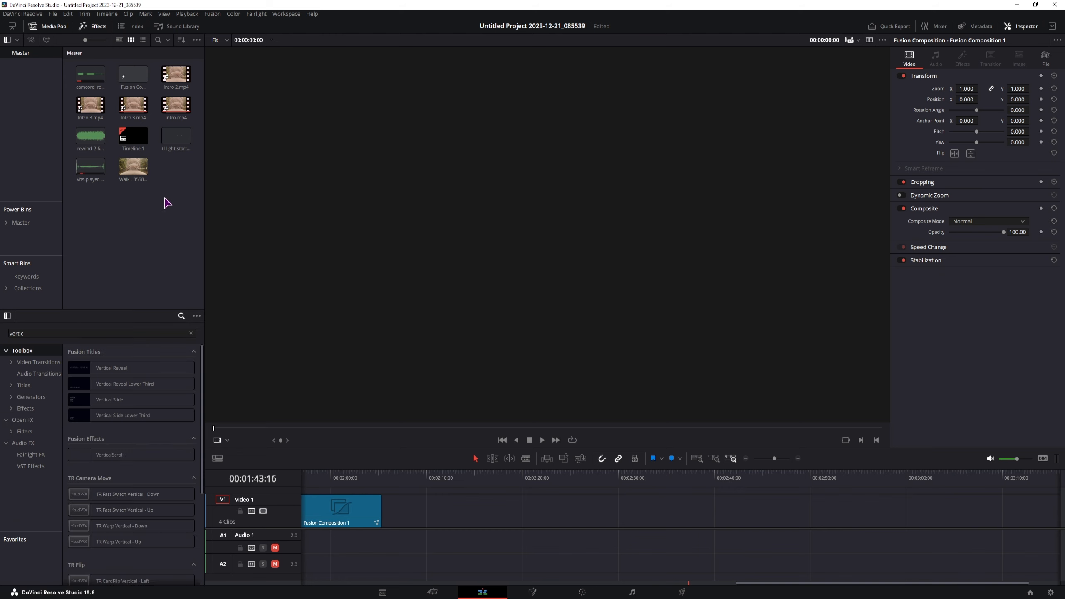
# Step: Place the Walk clip on Video 1 past Fusion Composition 1, apply the VerticalScroll effect to it and play it
pyautogui.moveTo(133, 167); pyautogui.dragTo(454, 510)
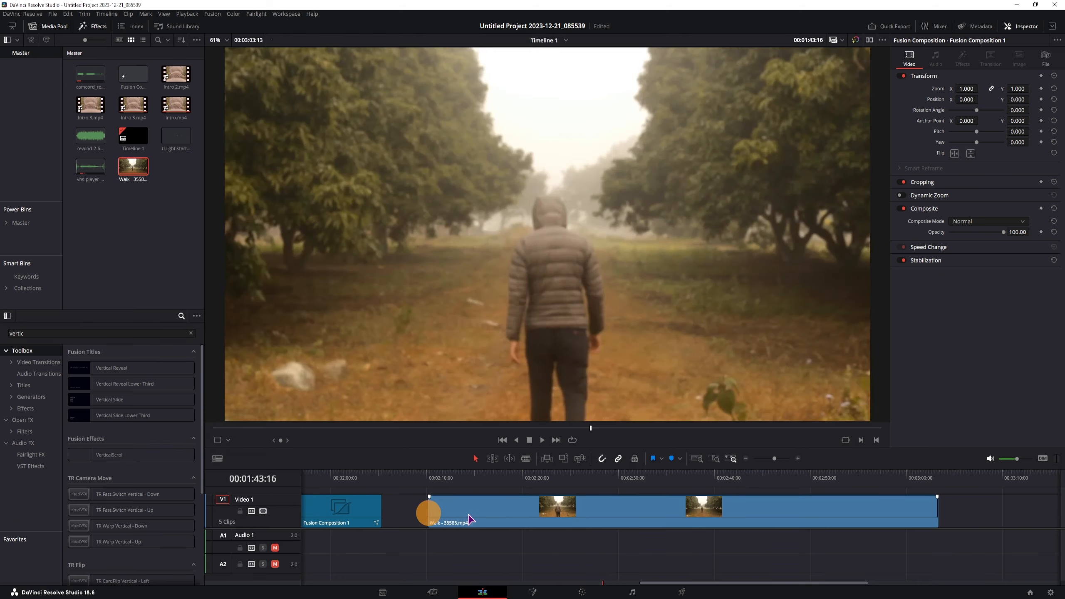
pyautogui.moveTo(140, 465); pyautogui.dragTo(504, 522)
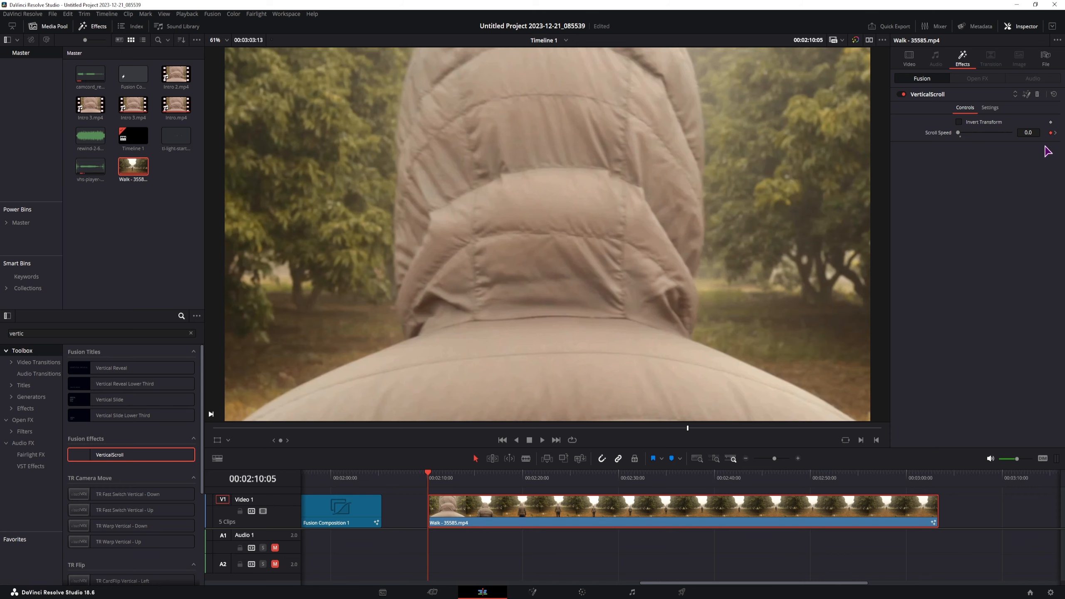
pyautogui.press('space')
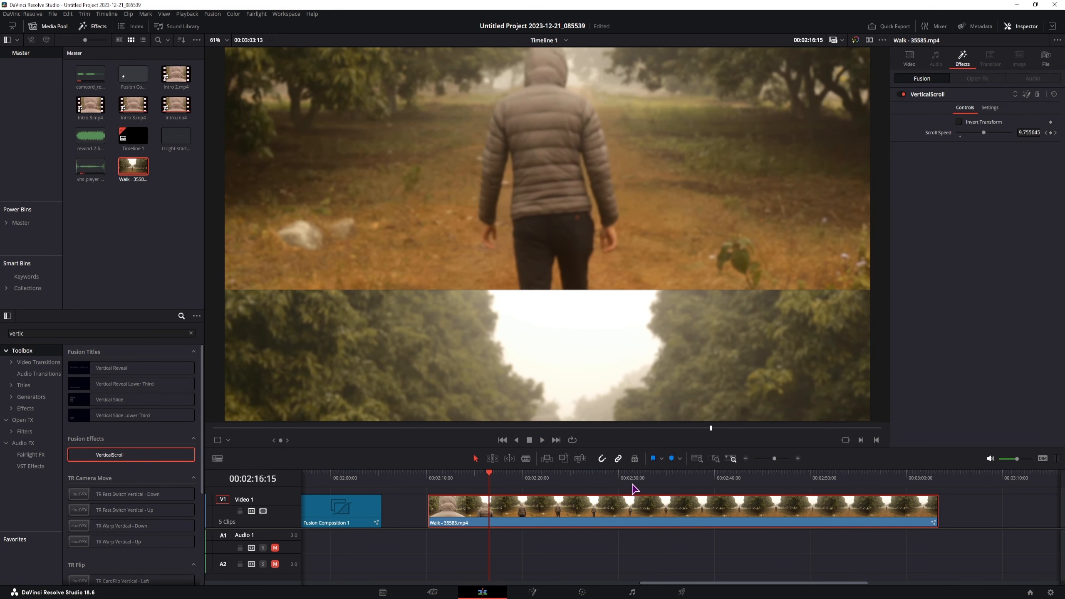
# Step: Keyframe VerticalScroll's Scroll Speed at 0 at 02:31:19, 0.36 at 02:33:20, 20 at 02:35:04 and 0 at 02:36:17
pyautogui.click(633, 478)
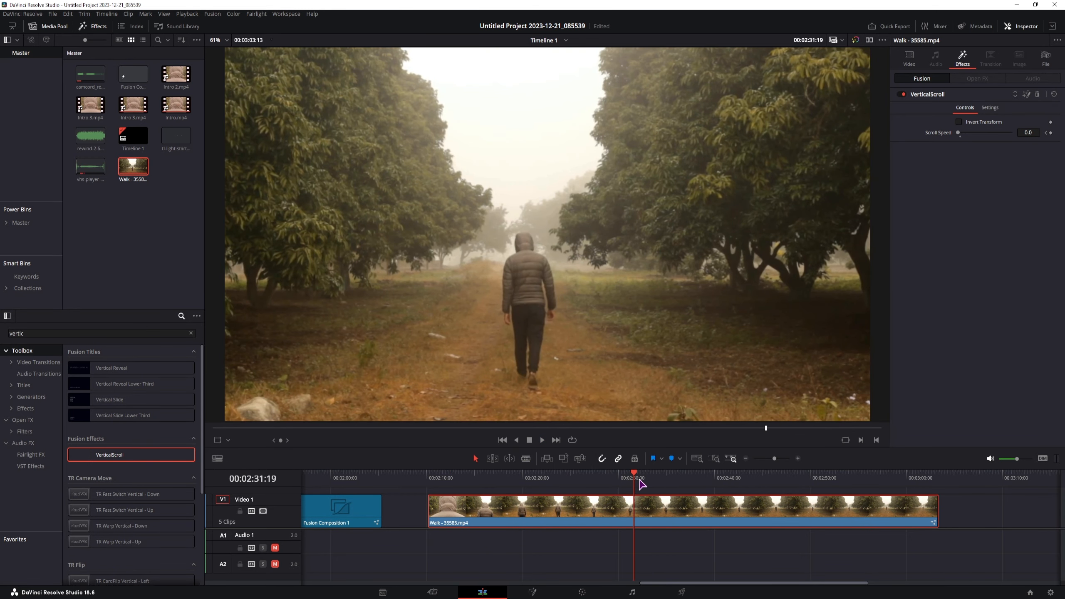
pyautogui.click(1052, 133)
pyautogui.moveTo(646, 480); pyautogui.dragTo(654, 477)
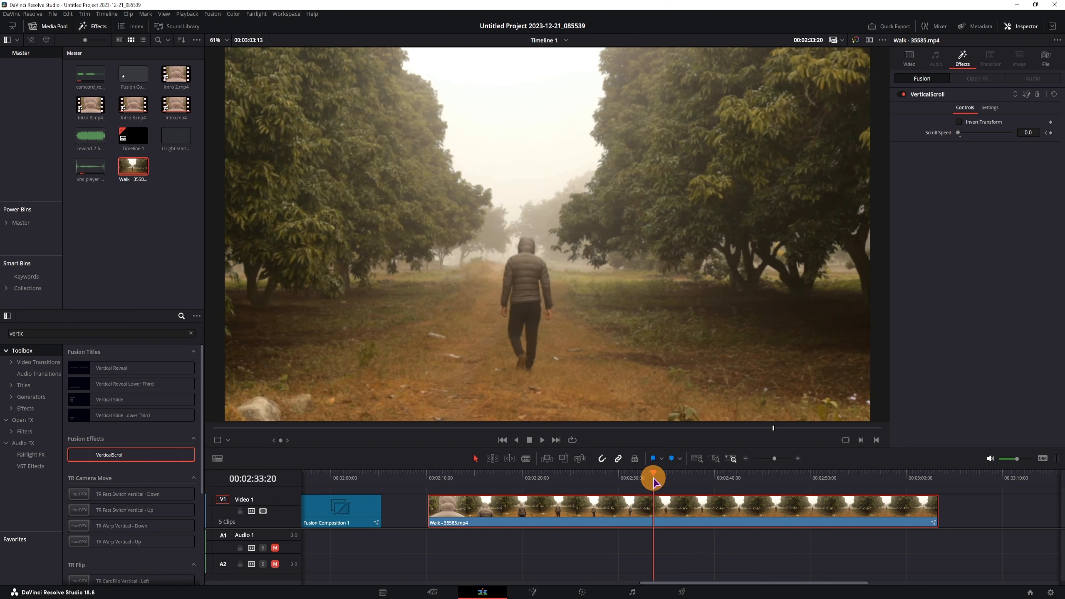
pyautogui.moveTo(1024, 133); pyautogui.dragTo(1038, 133)
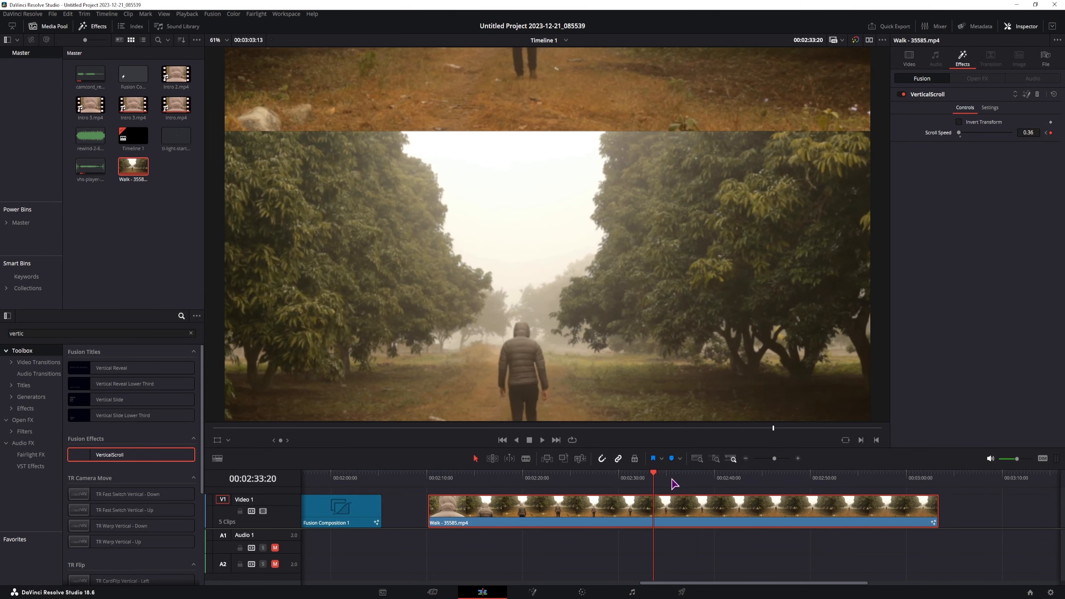
pyautogui.click(668, 481)
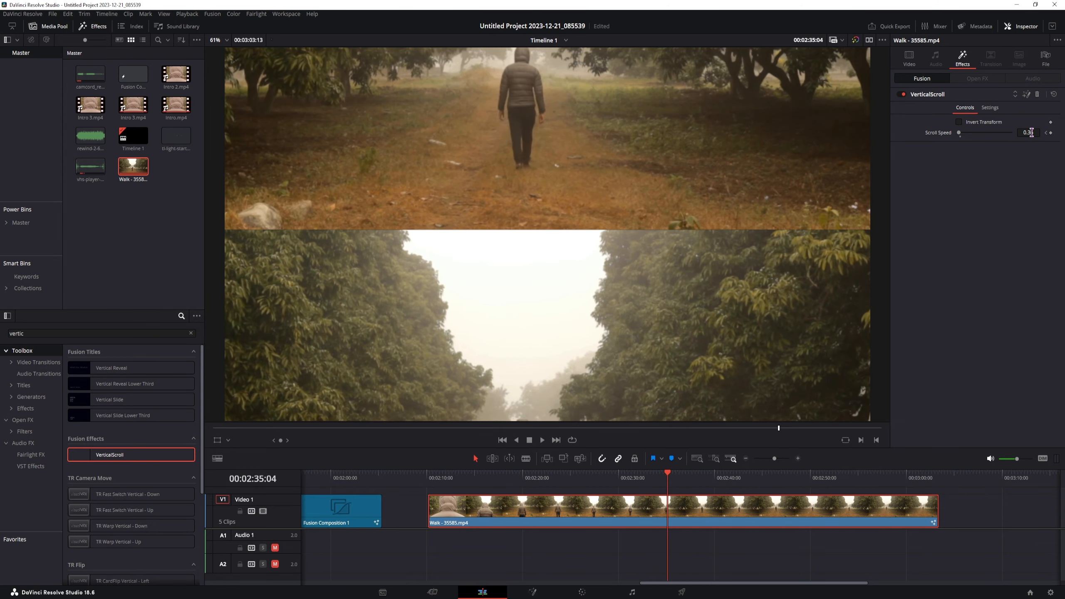
pyautogui.moveTo(1032, 132); pyautogui.dragTo(845, 147)
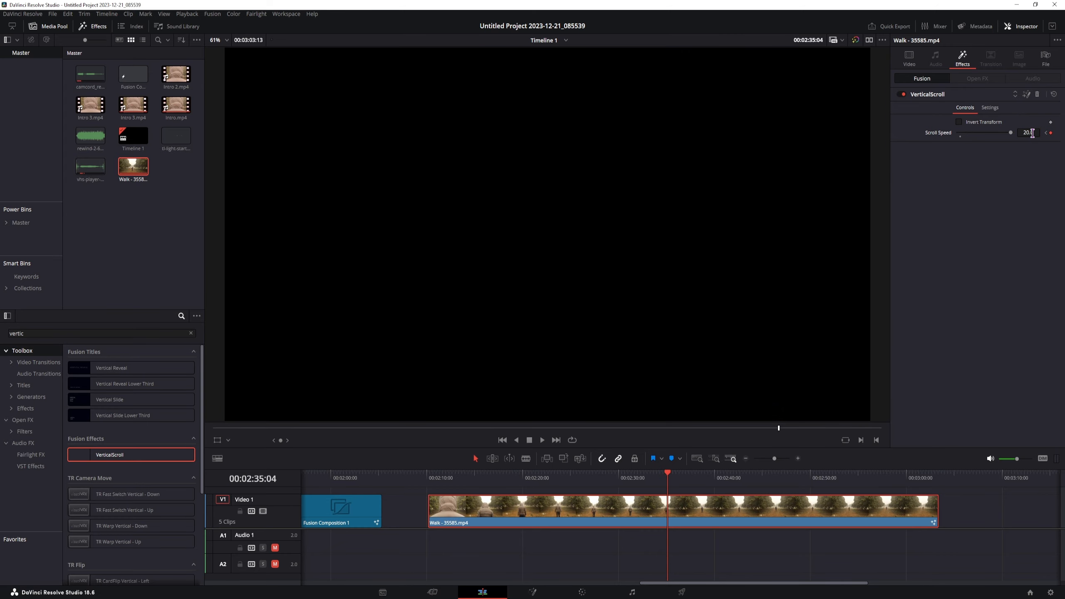
pyautogui.moveTo(1031, 133); pyautogui.dragTo(571, 152)
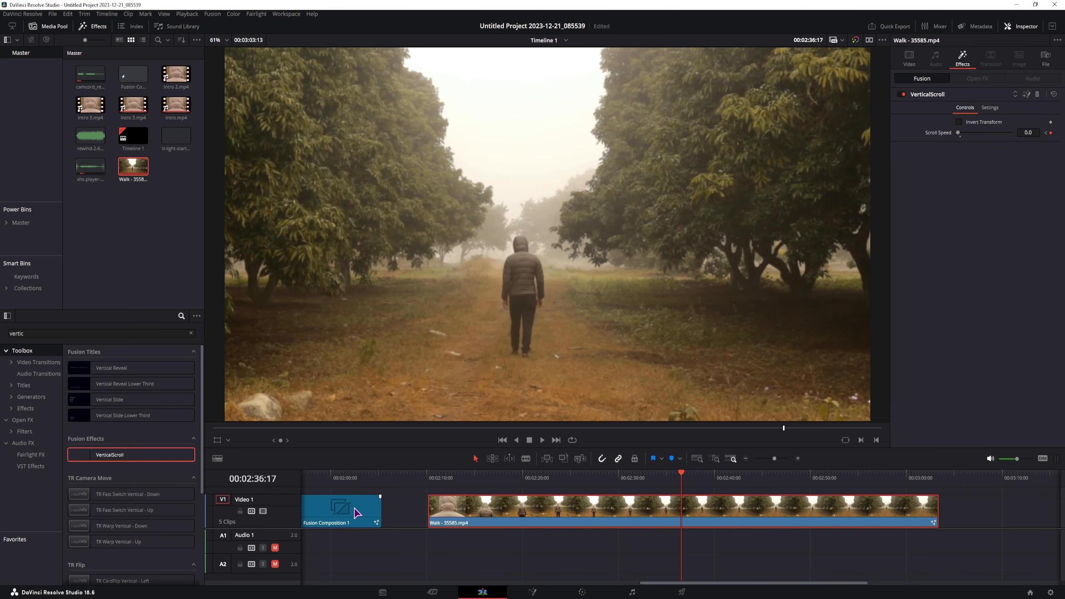
# Step: Open Fusion Composition 1 on the Fusion page and view TimeStretcher1's Source Time expression
pyautogui.click(339, 499)
pyautogui.click(533, 591)
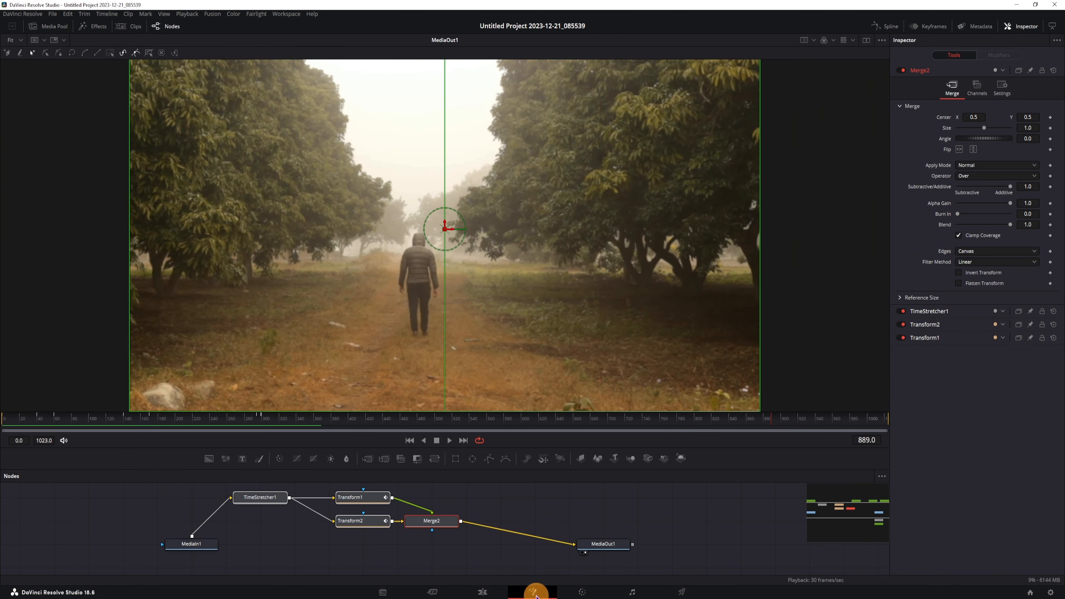
pyautogui.click(265, 500)
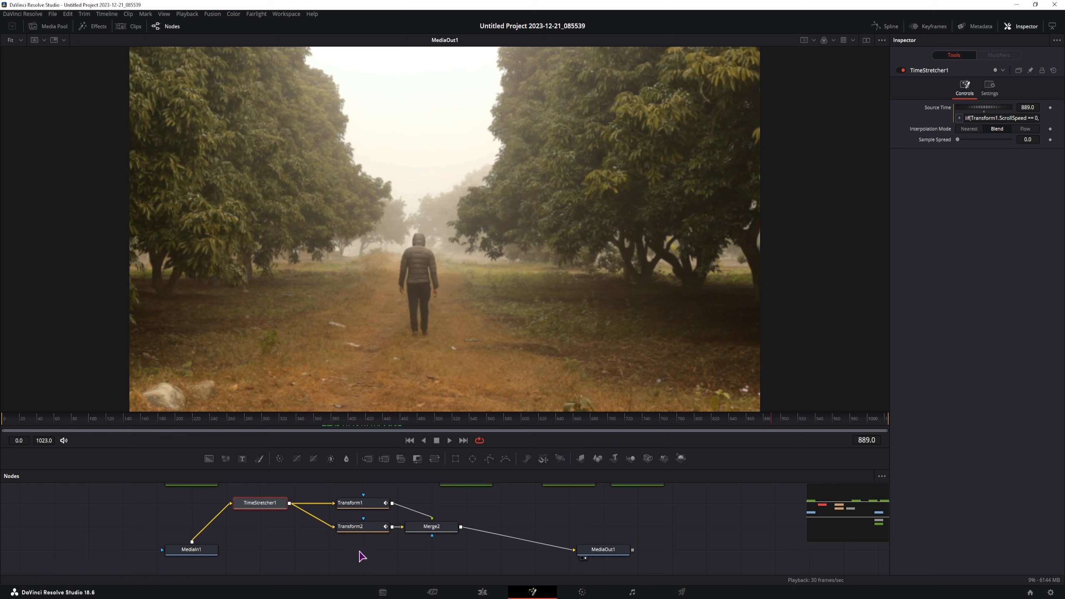
# Step: Return to the Edit page and play the Walk clip through its Scroll Speed keyframes
pyautogui.click(482, 592)
pyautogui.click(481, 480)
pyautogui.press('space')
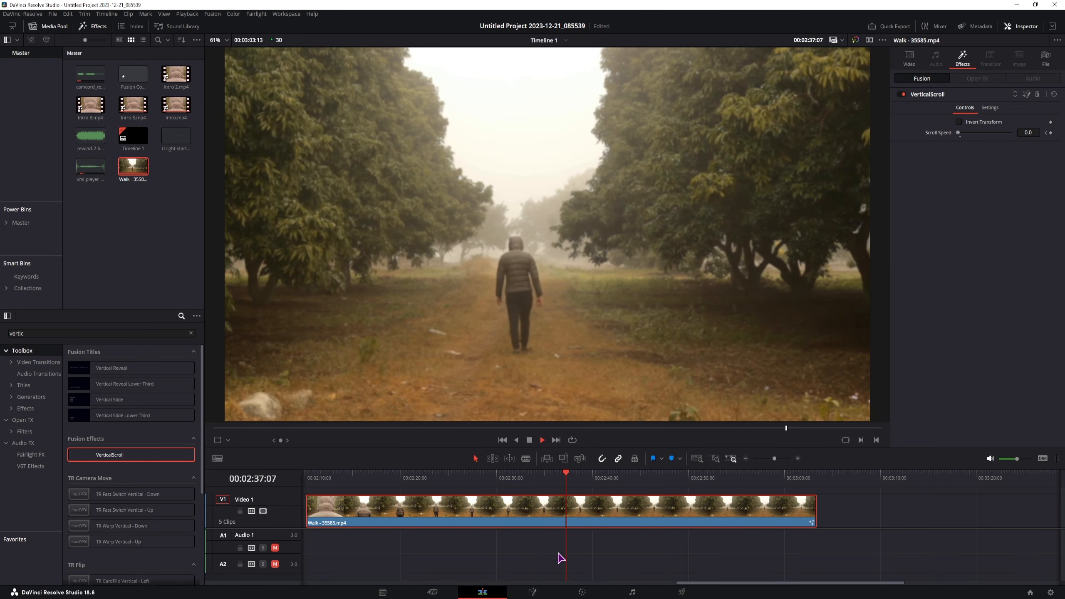
pyautogui.press('space')
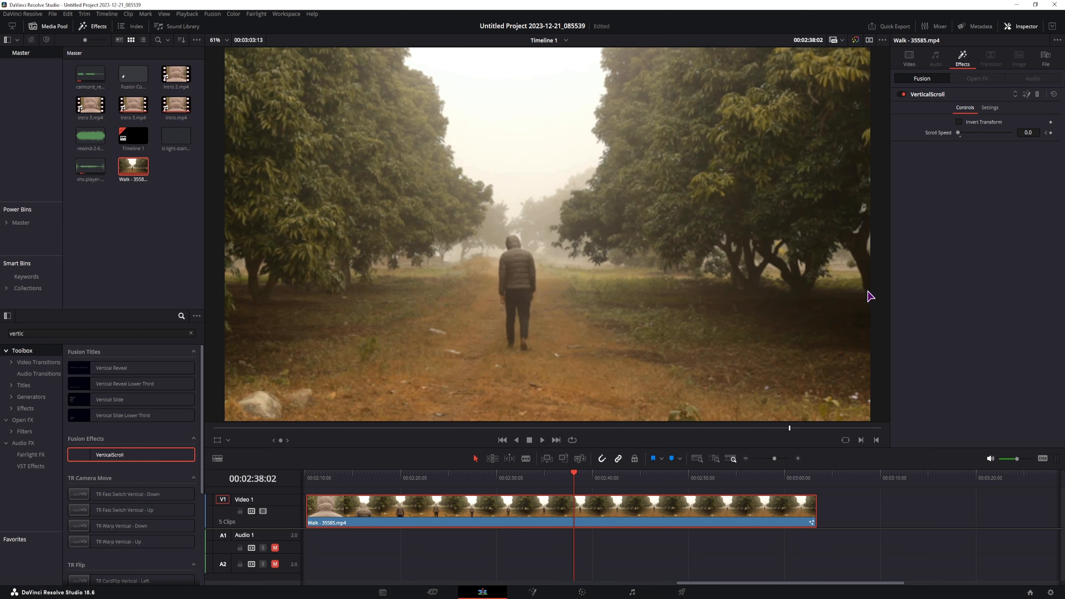
# Step: Turn on Invert Transform in the VerticalScroll effect and play the Walk clip
pyautogui.click(960, 123)
pyautogui.click(489, 482)
pyautogui.press('space')
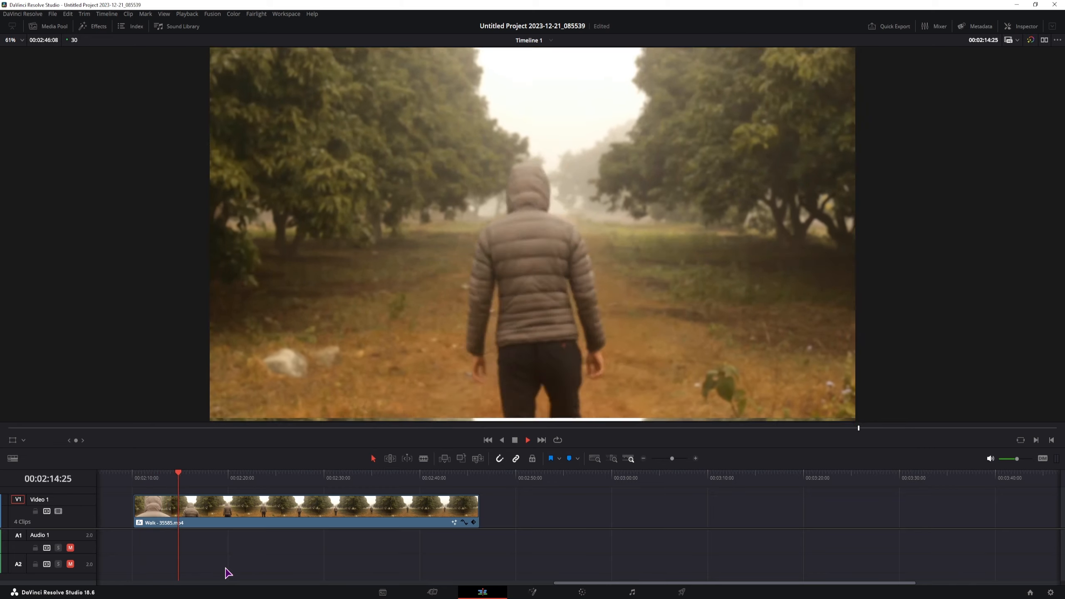
pyautogui.press('space')
# Step: Enable the Dehancer Pro 7.1.0 effect on the Walk clip and hide the clip's settings
pyautogui.click(276, 519)
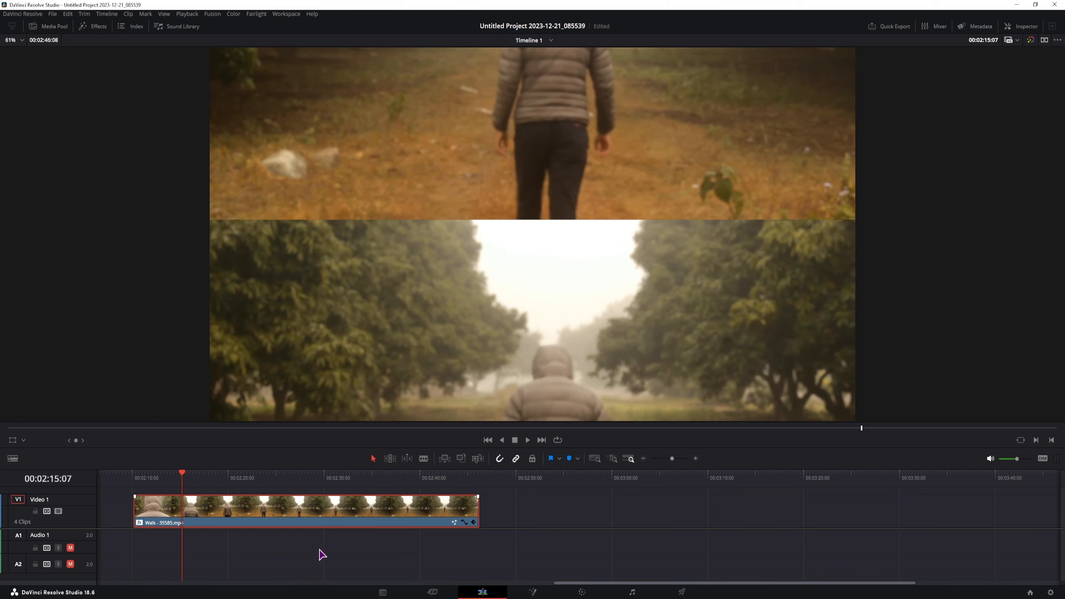
pyautogui.click(1024, 26)
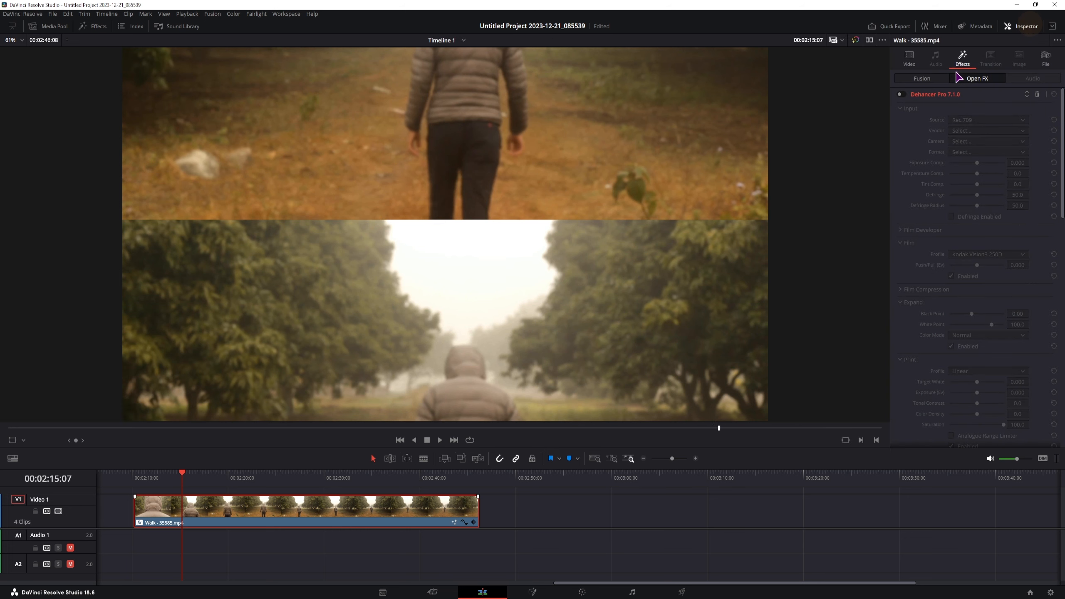
pyautogui.click(902, 94)
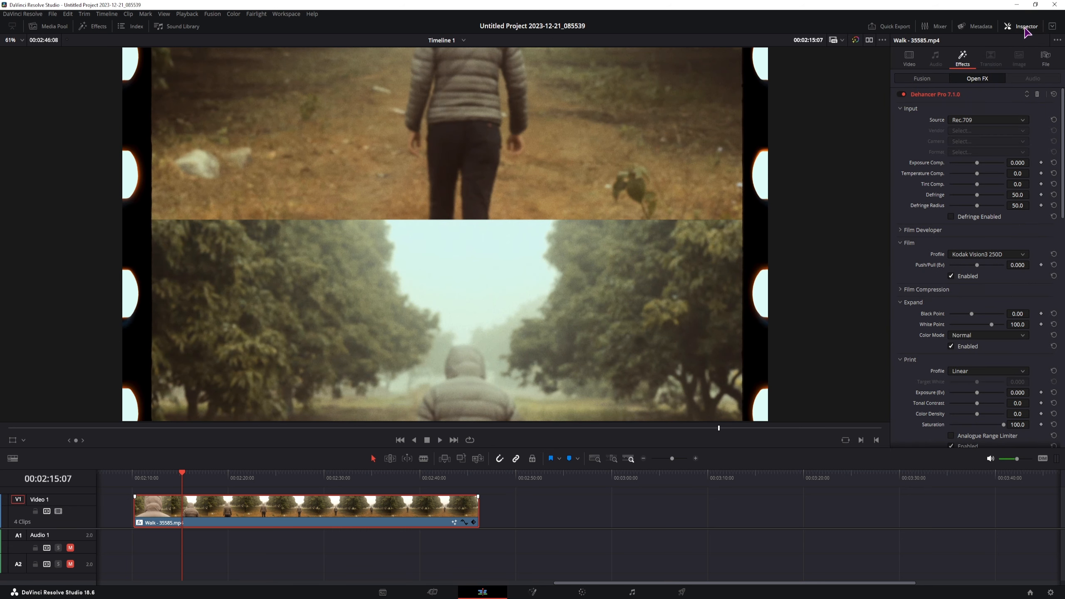
pyautogui.click(1024, 27)
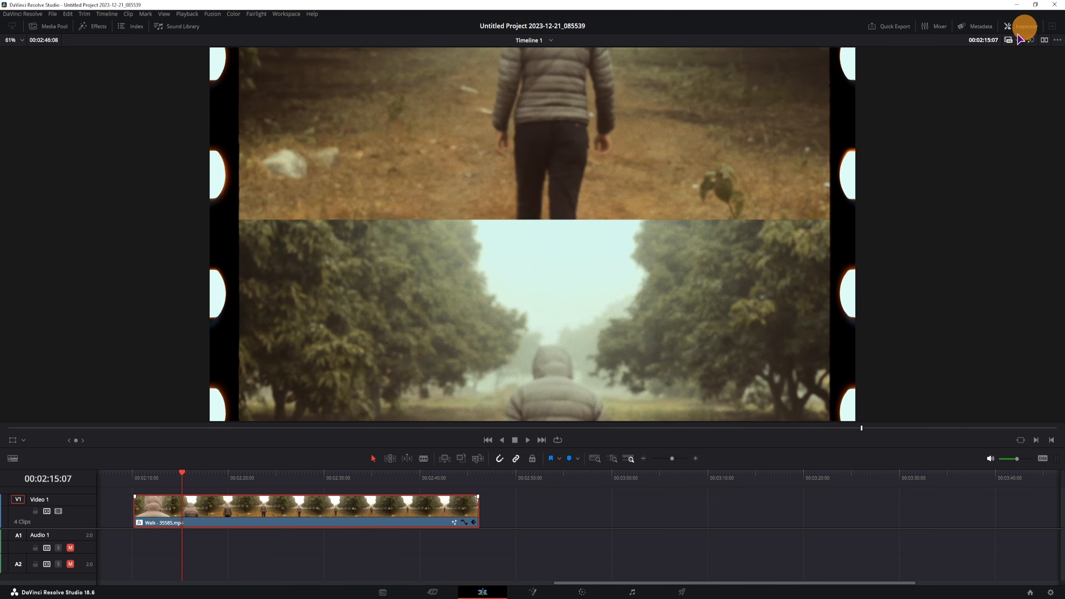